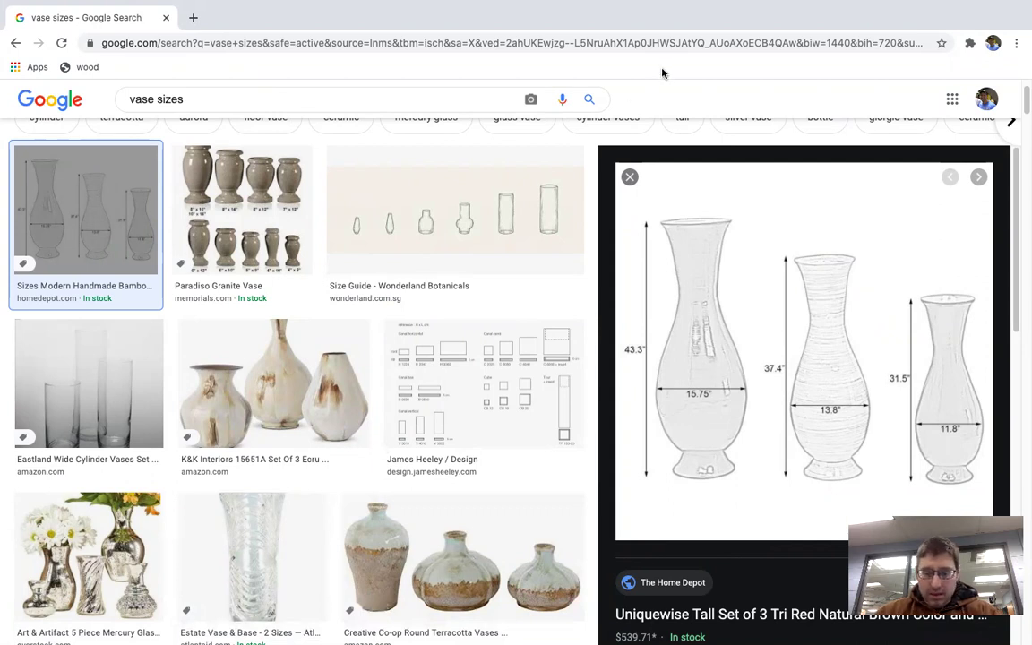
Switch to Fusion 360 and change the untitled design's active units to Inch
key("ctrl+Left")
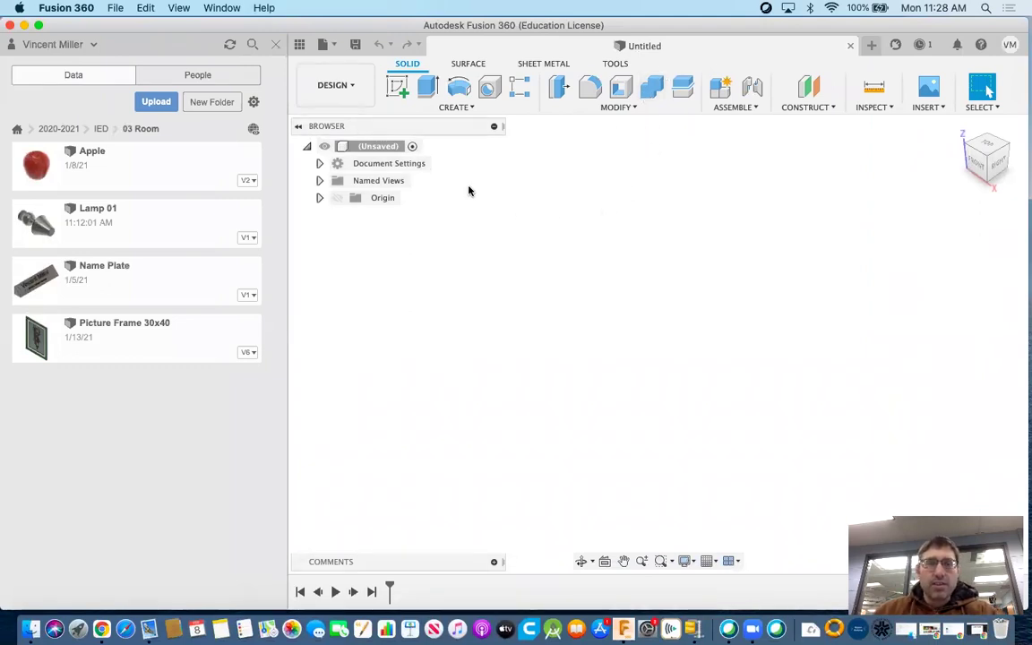
left_click(320, 164)
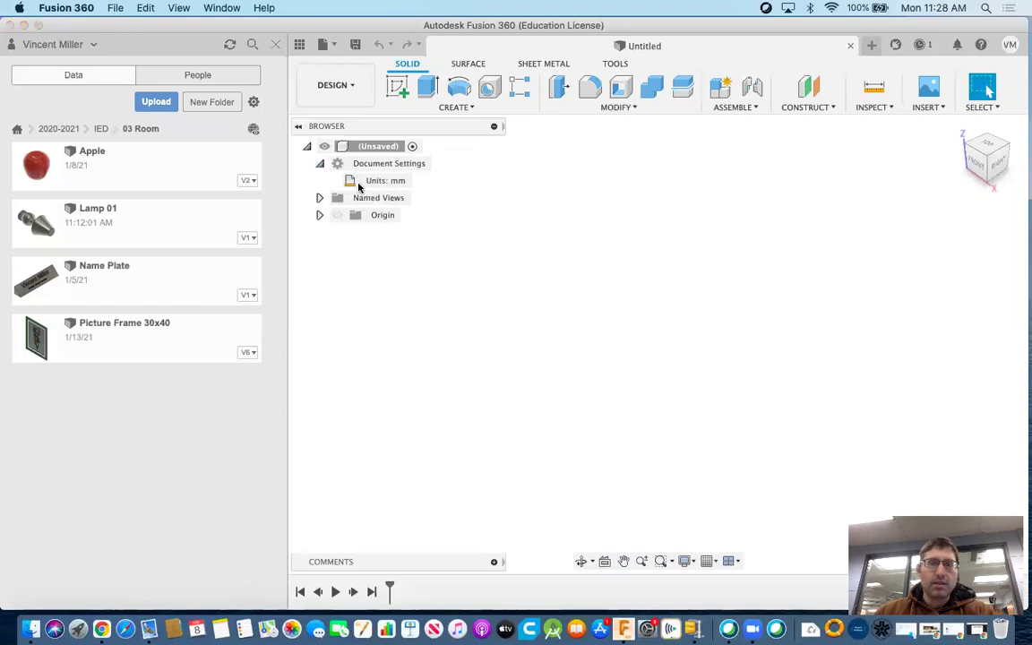
left_click(420, 180)
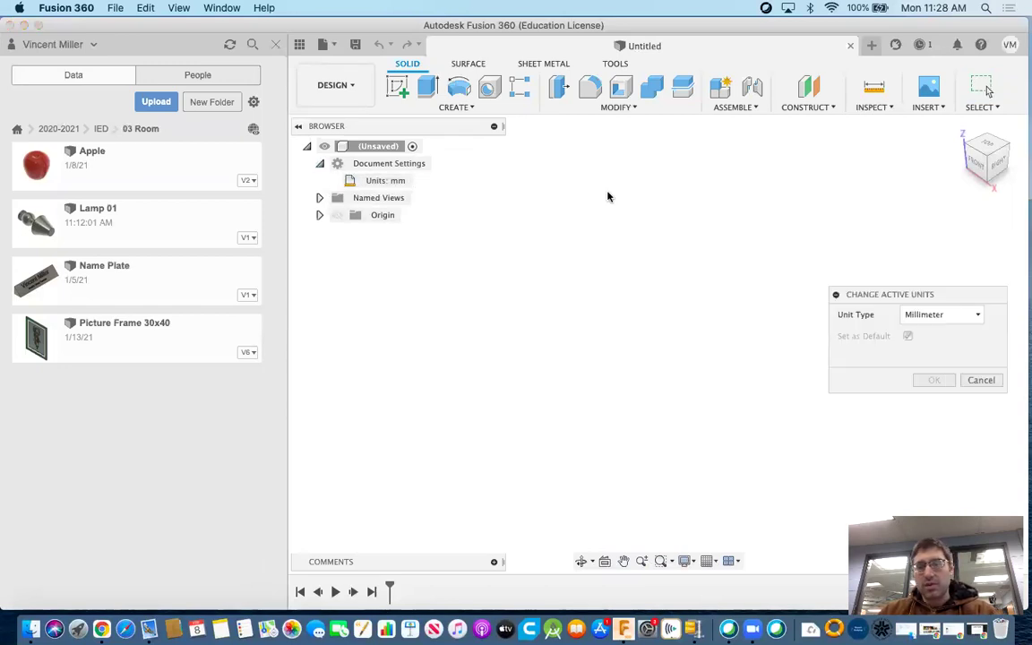
left_click(938, 316)
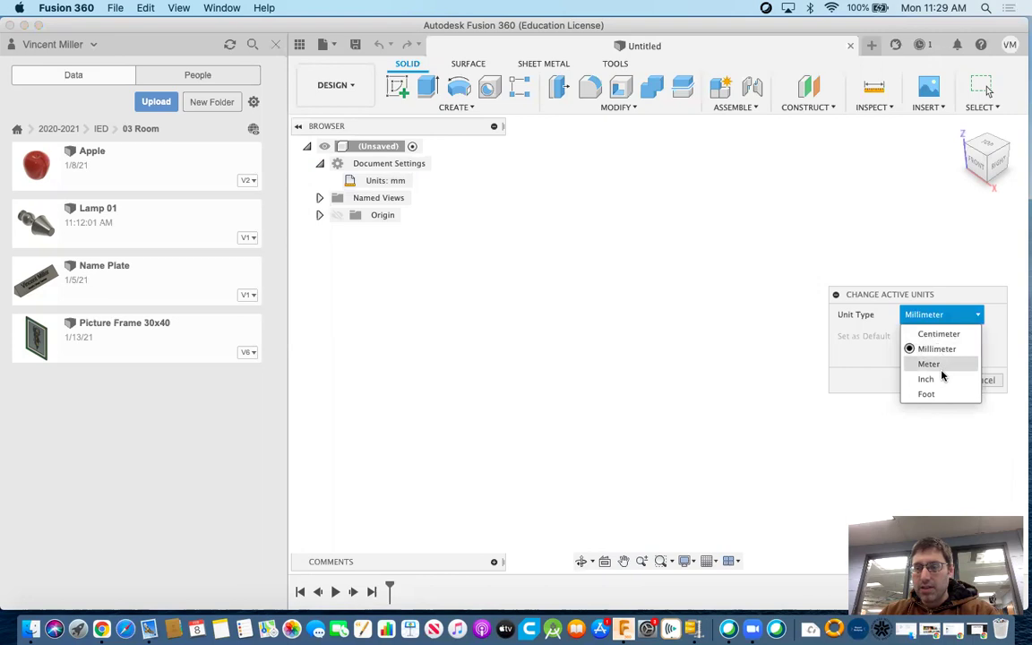
left_click(941, 378)
left_click(939, 380)
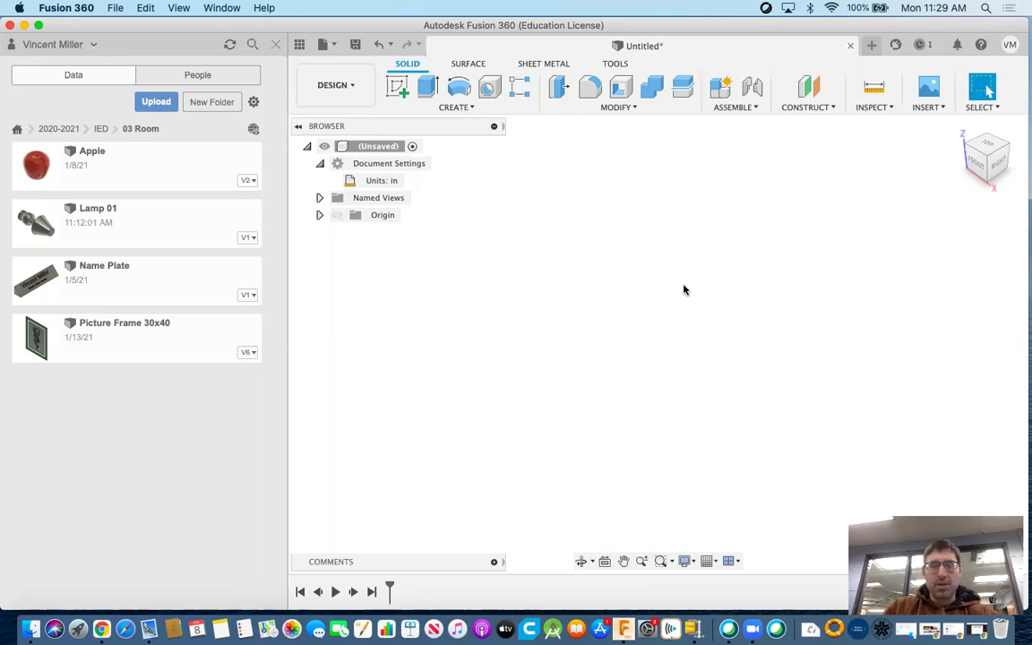
Check the vase size reference in Chrome, return to Fusion 360 and show the design's origin planes and axes
key("ctrl+Right")
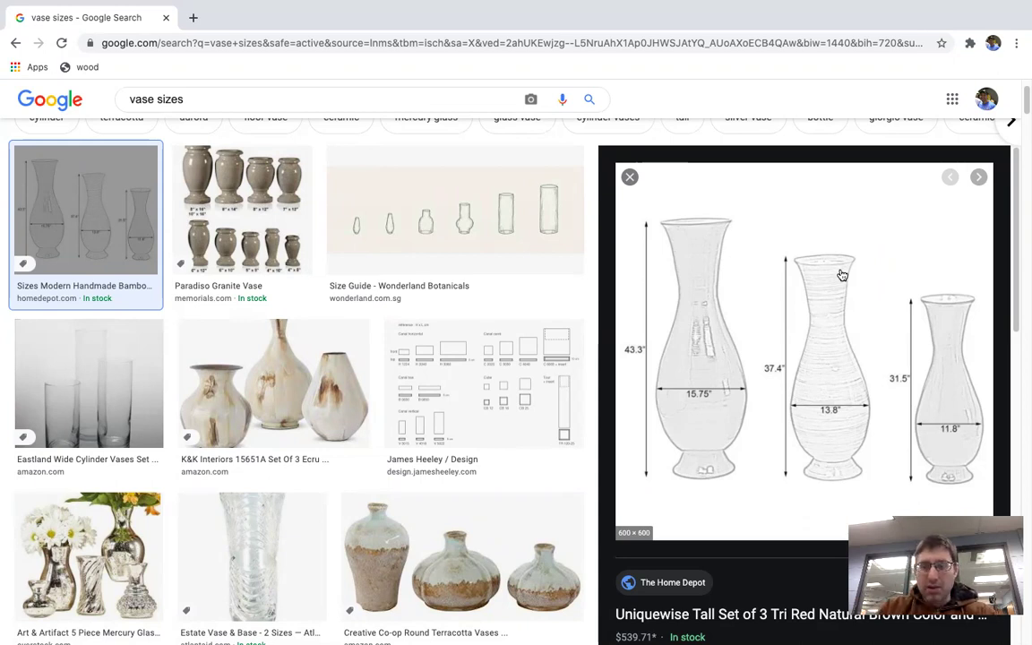
key("ctrl+Left")
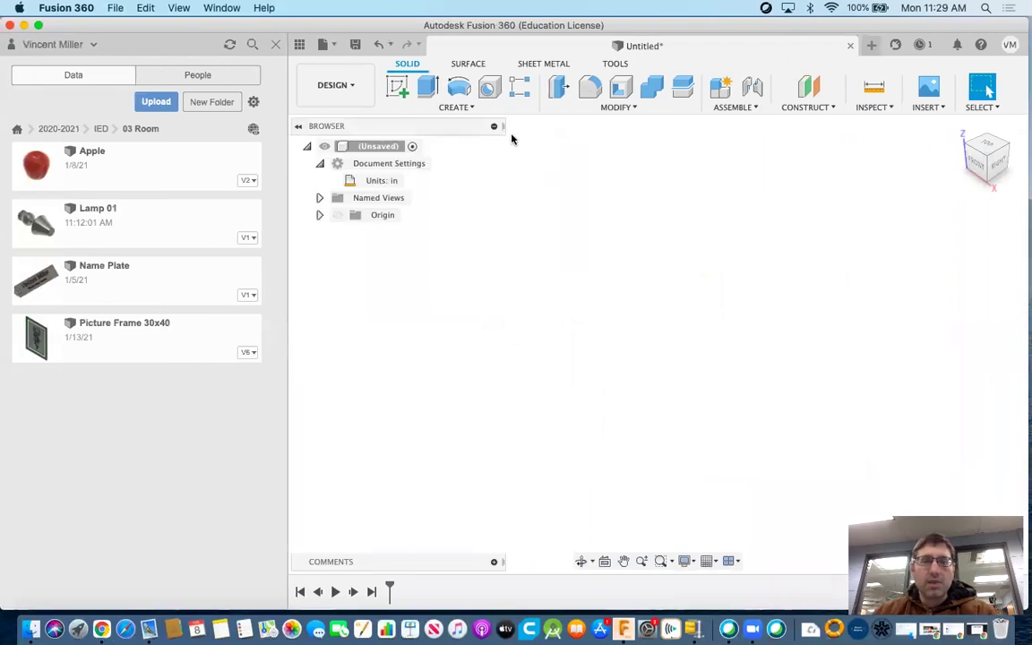
left_click(320, 215)
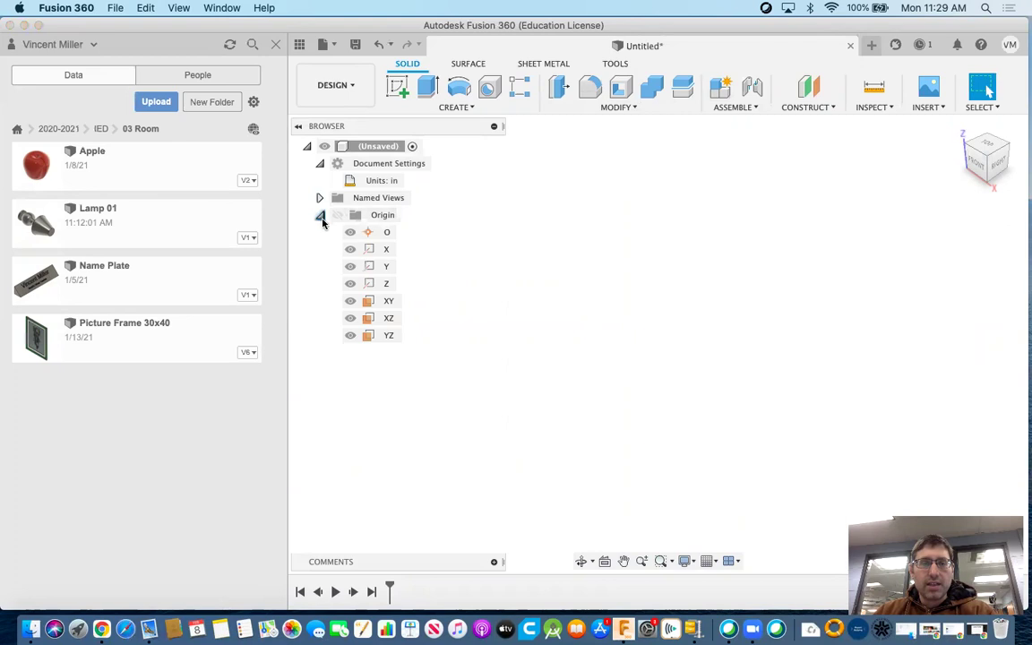
left_click(337, 216)
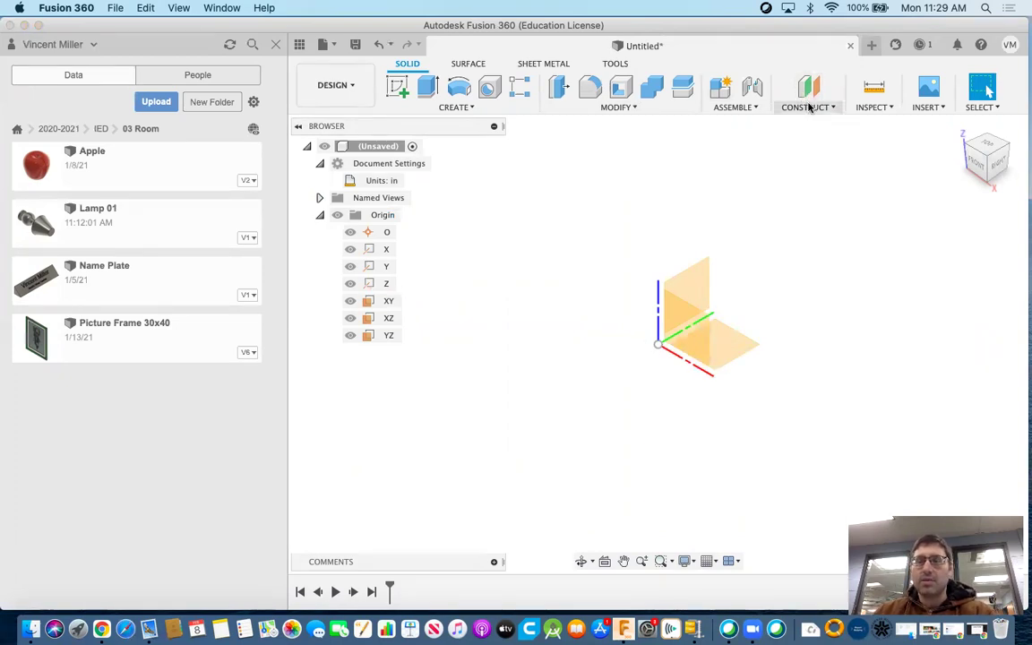
Create a construction plane offset 2 in above the XY origin plane
left_click(811, 107)
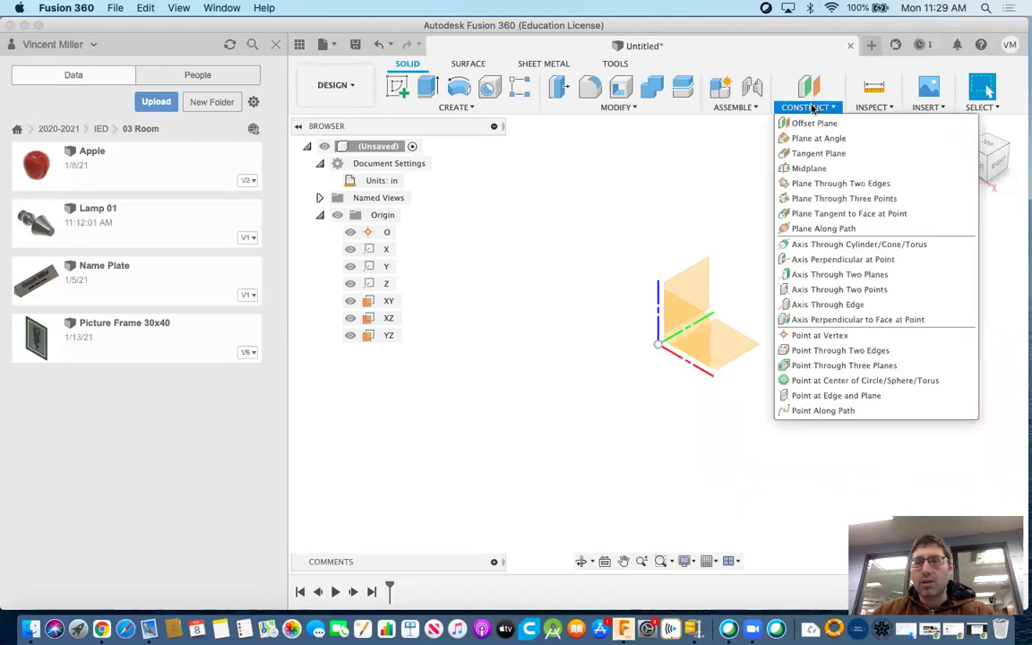
left_click(809, 122)
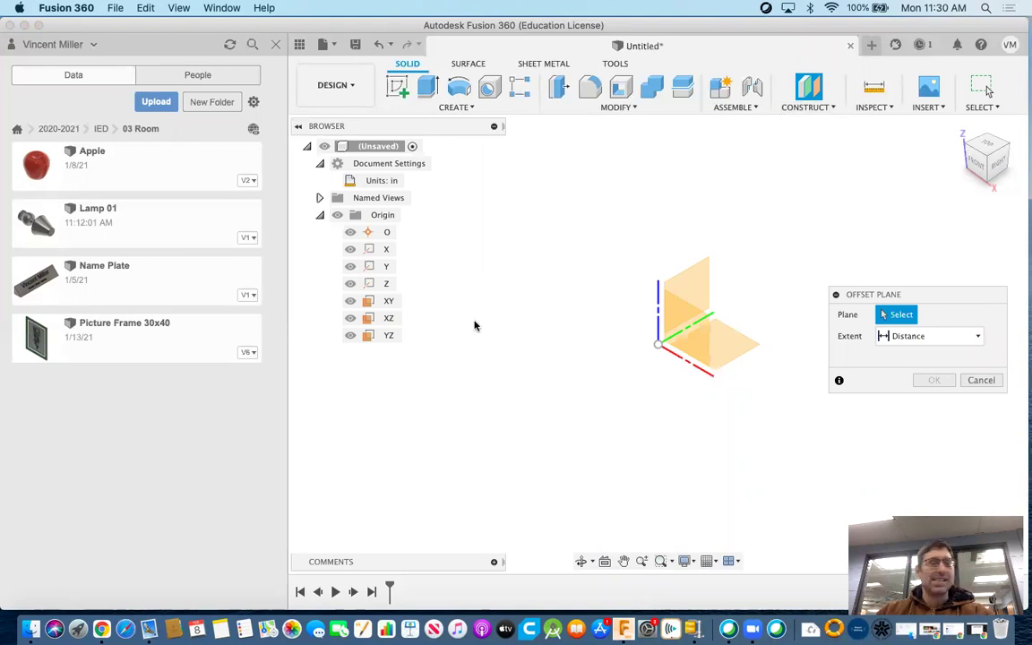
left_click(741, 340)
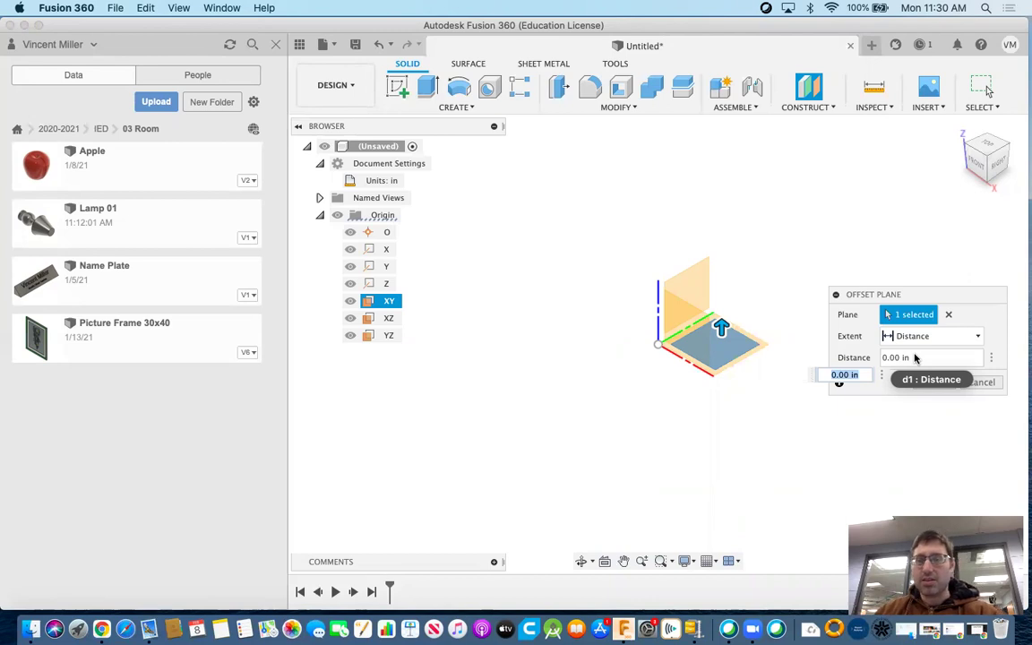
left_click_drag(925, 356, 879, 357)
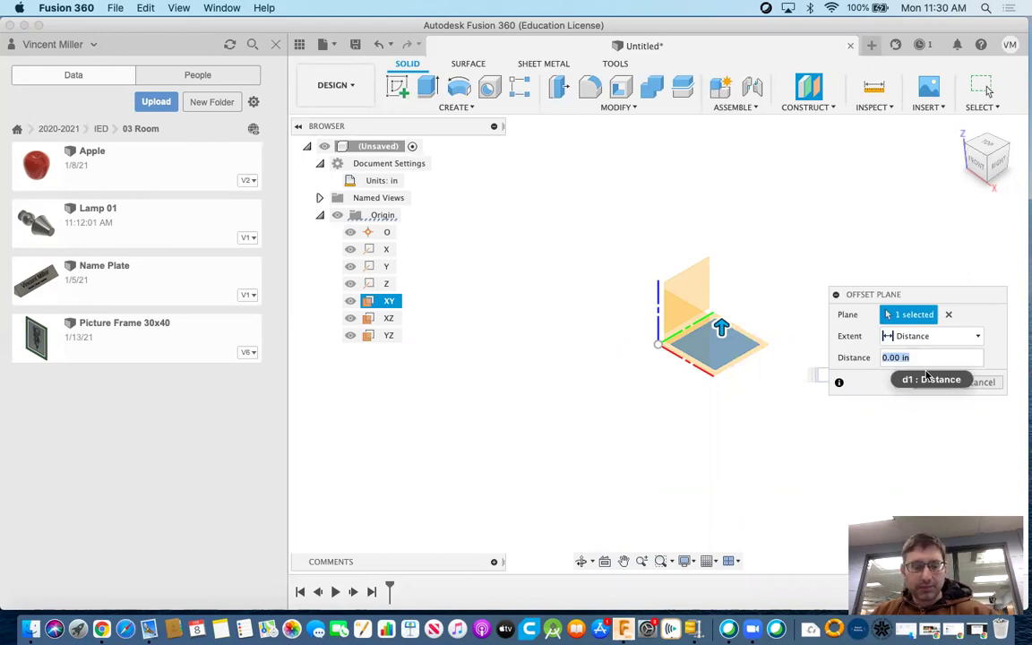
type("2")
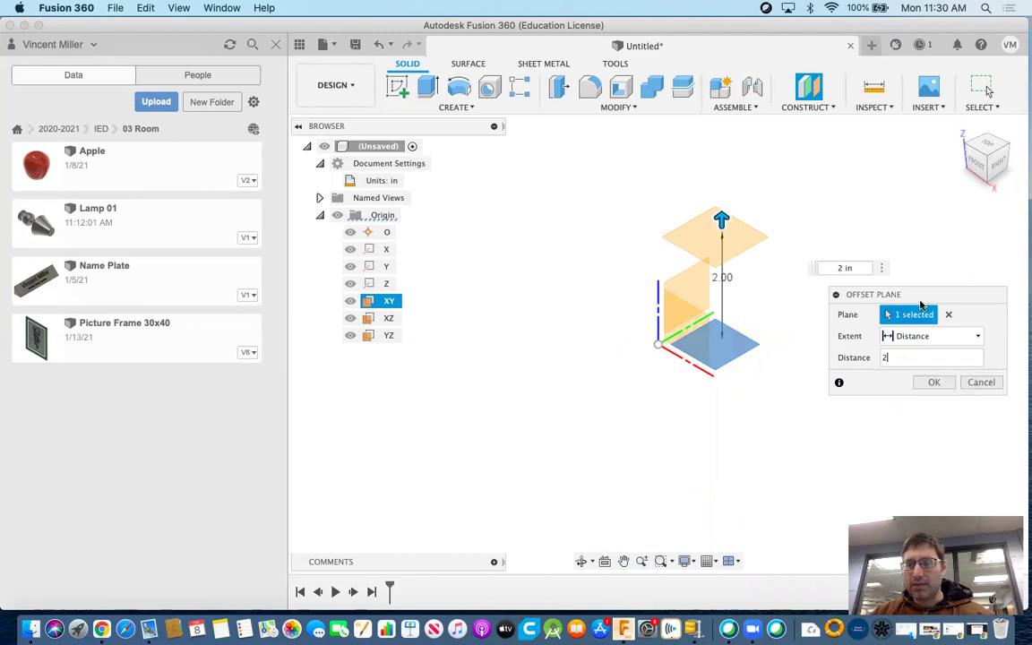
left_click_drag(927, 289, 926, 278)
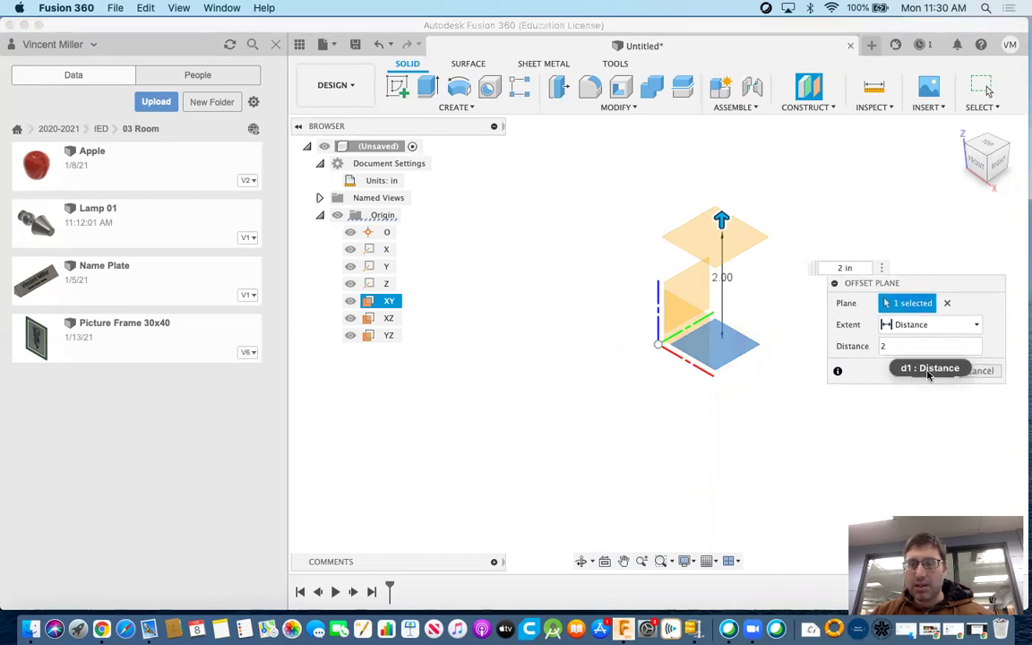
left_click_drag(837, 283, 794, 302)
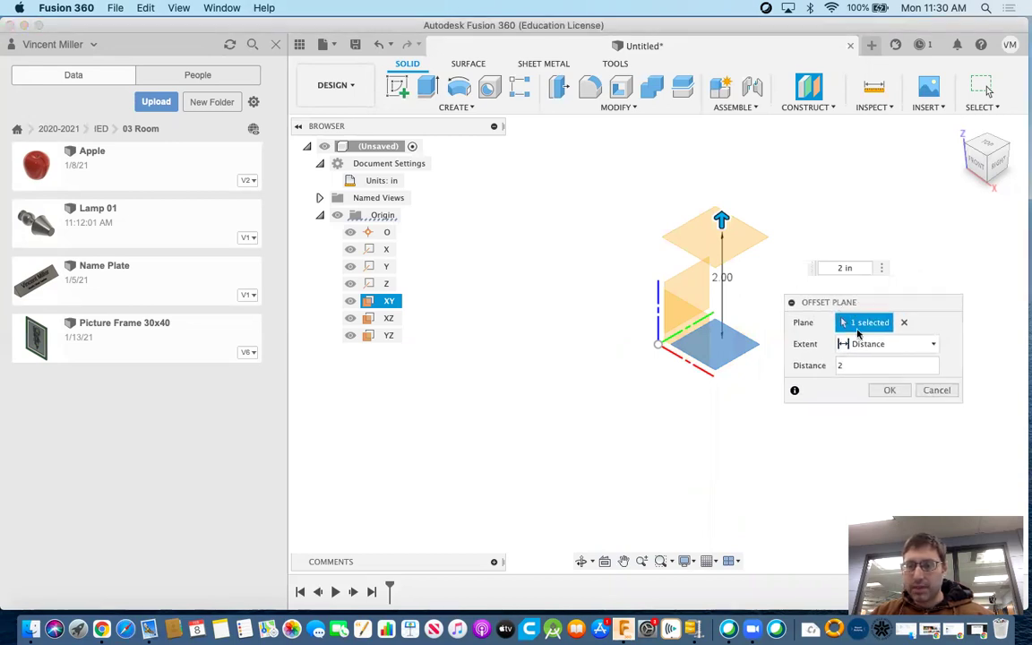
left_click(894, 397)
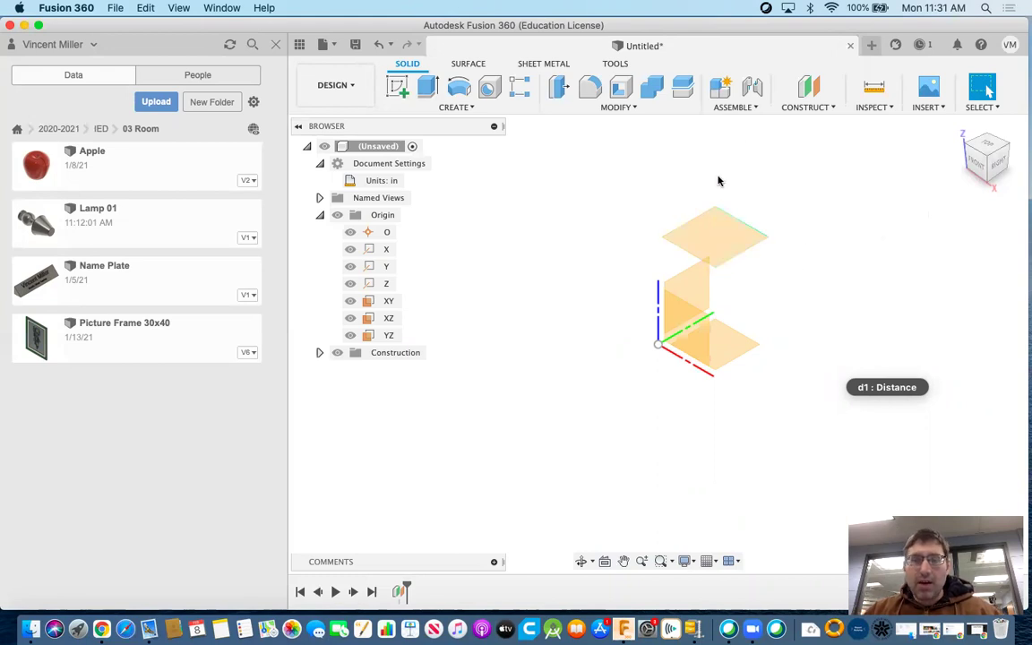
Create a second construction plane offset 2 in above the first offset plane
left_click(815, 87)
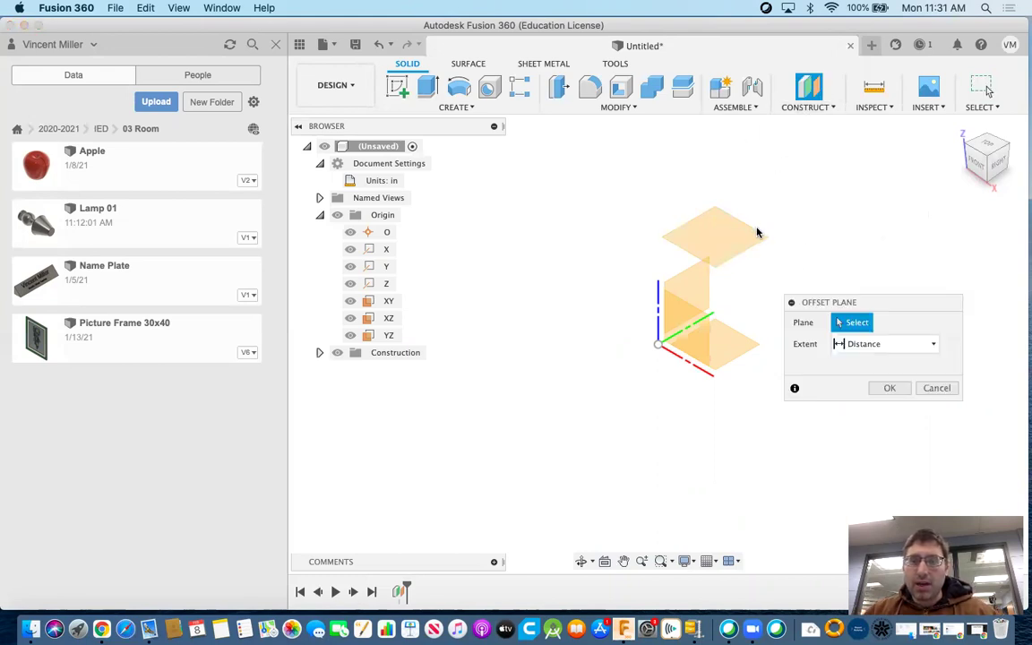
left_click(756, 226)
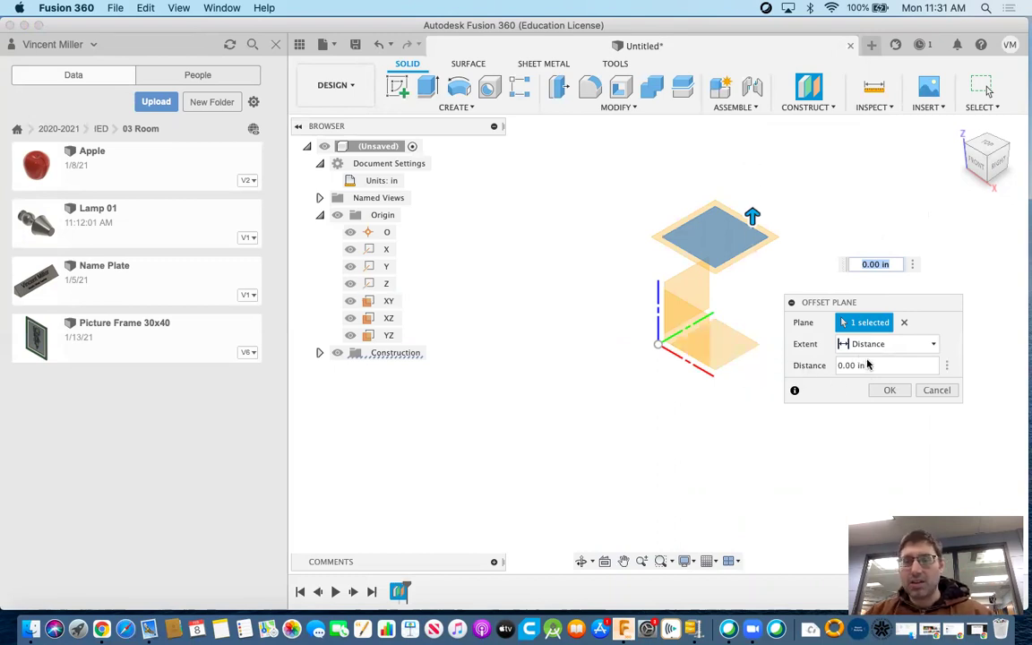
left_click_drag(868, 364, 829, 364)
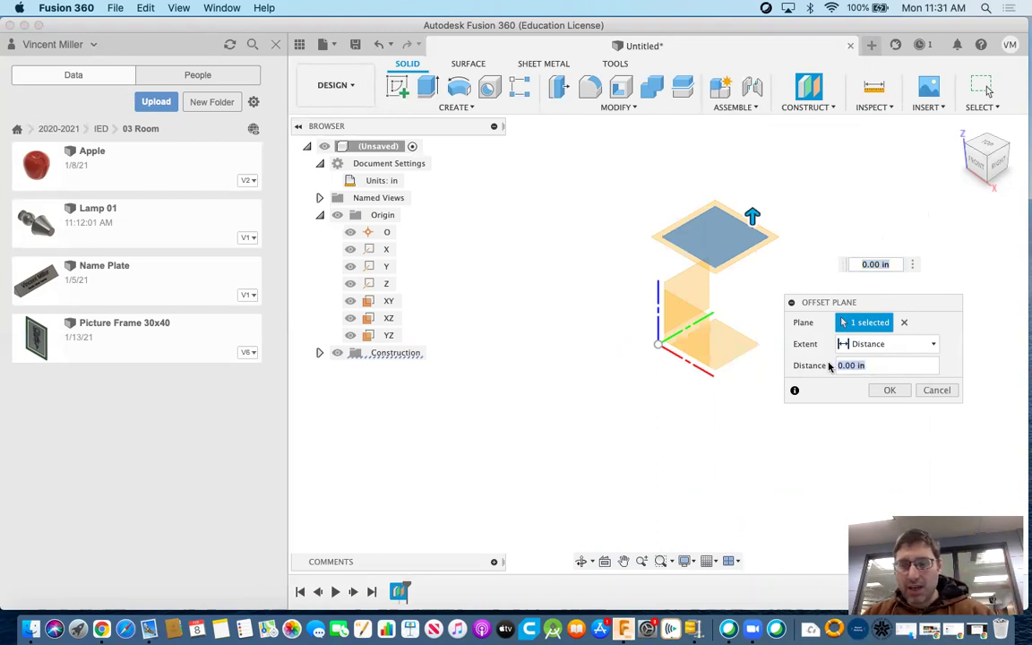
type("2")
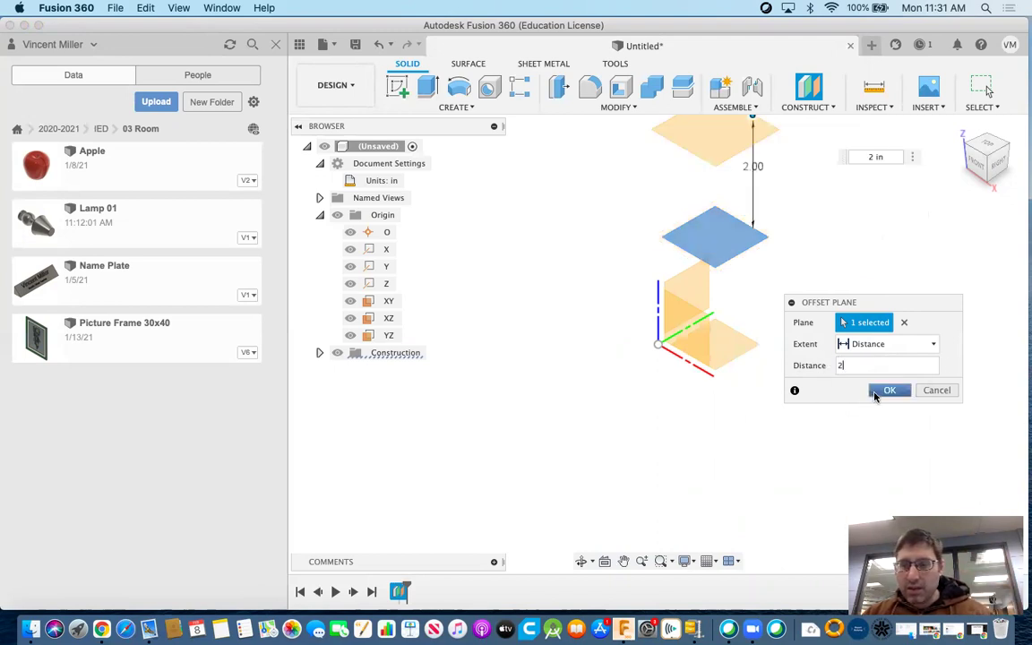
left_click(878, 393)
Create a third construction plane offset 2 in above the second offset plane
middle_click_drag(832, 183, 852, 322)
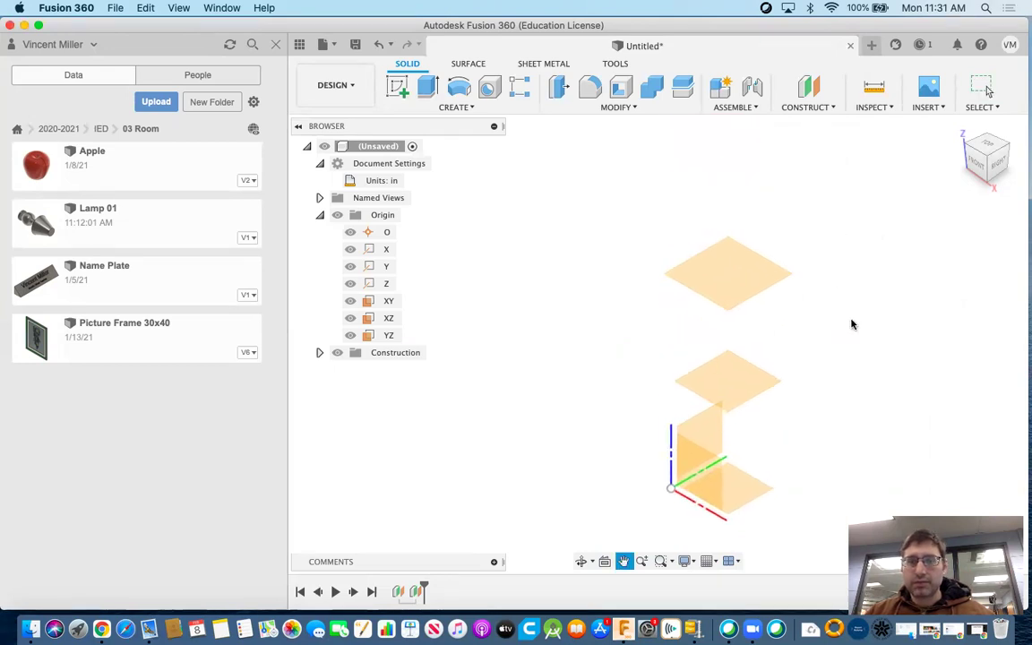
left_click(817, 93)
left_click(772, 291)
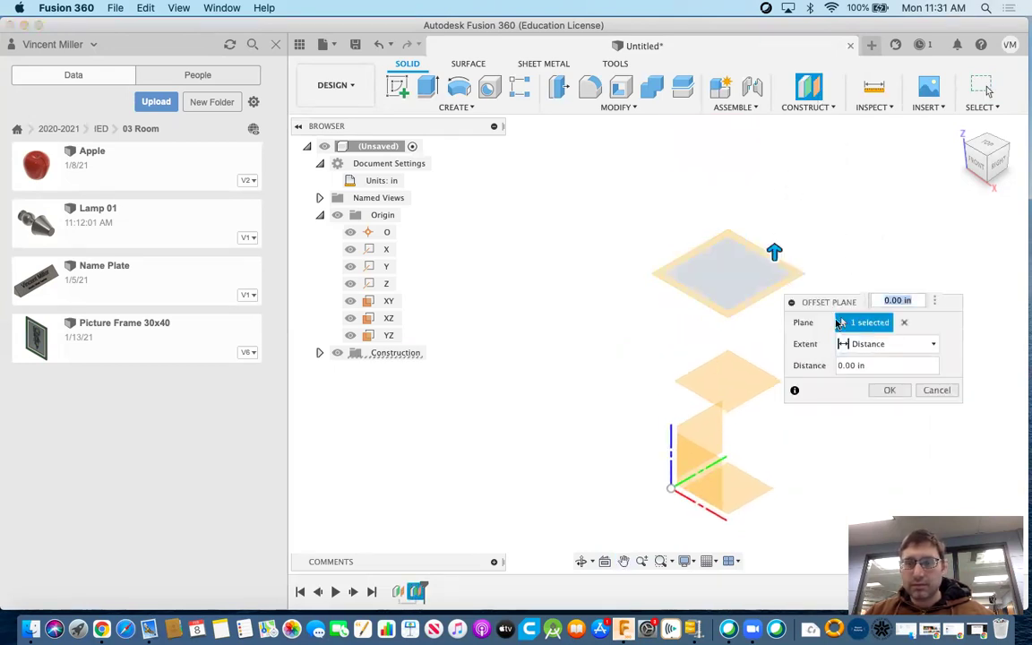
left_click(865, 365)
type("2")
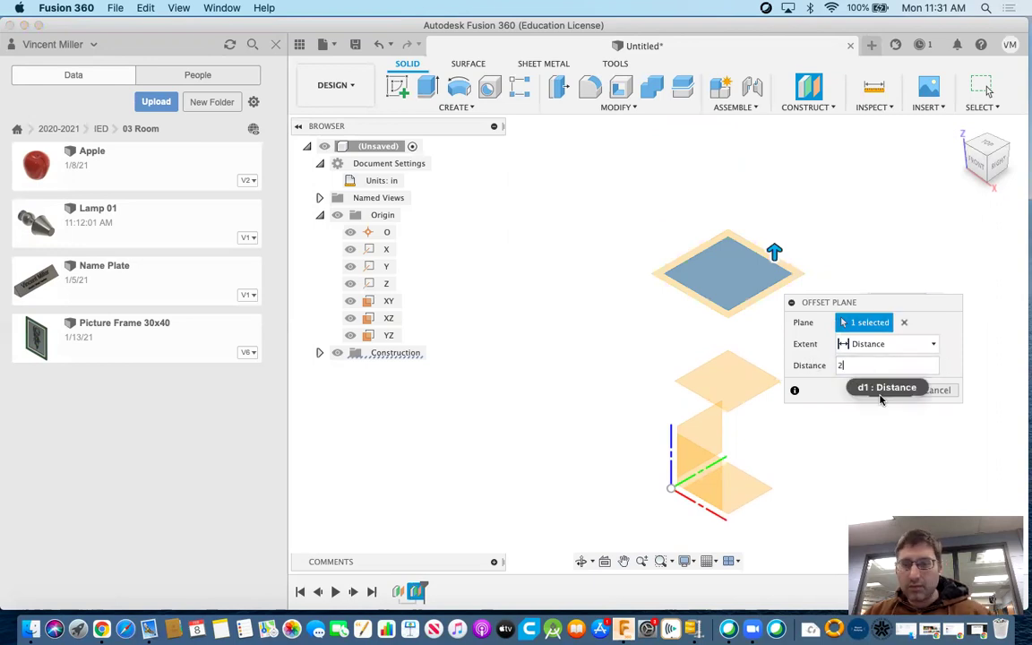
left_click_drag(844, 302, 794, 315)
left_click(840, 404)
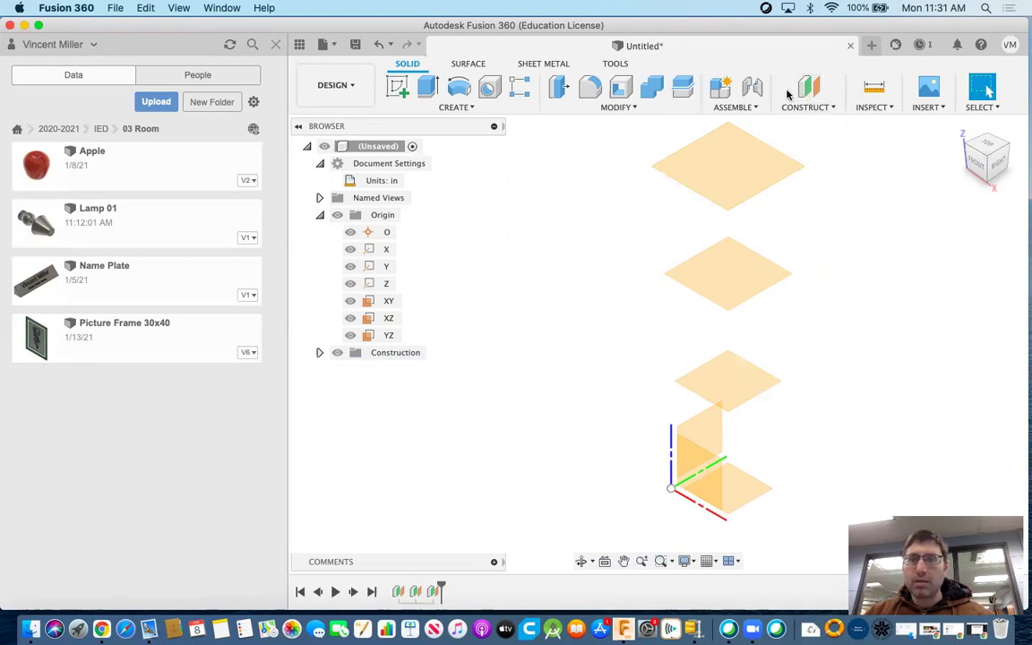
Add a fourth construction plane based on the third one and set its offset distance to 2 in
left_click(819, 95)
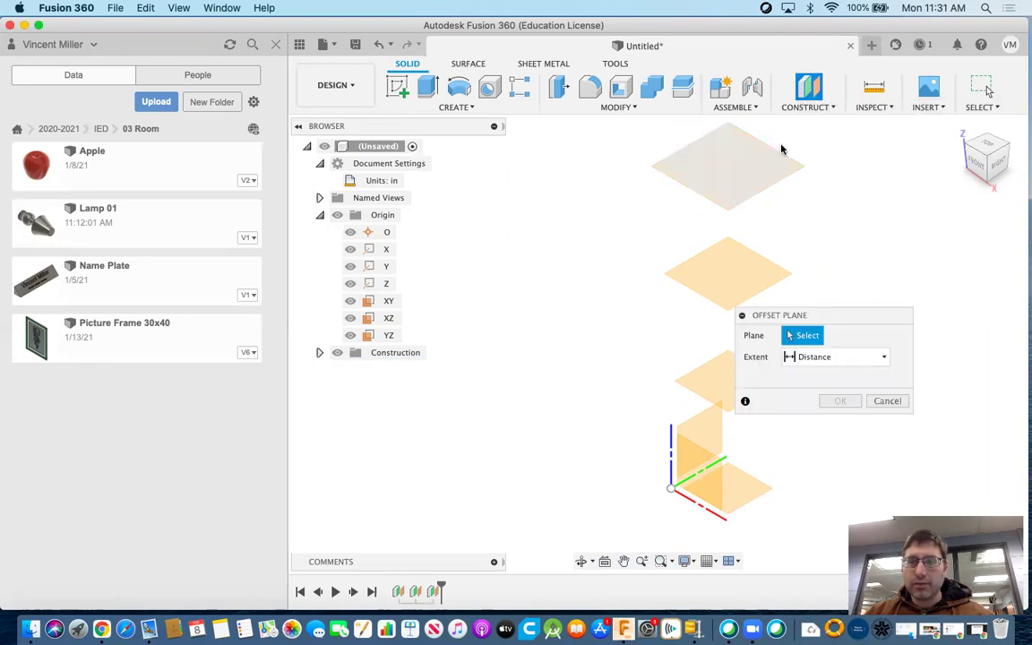
left_click(779, 166)
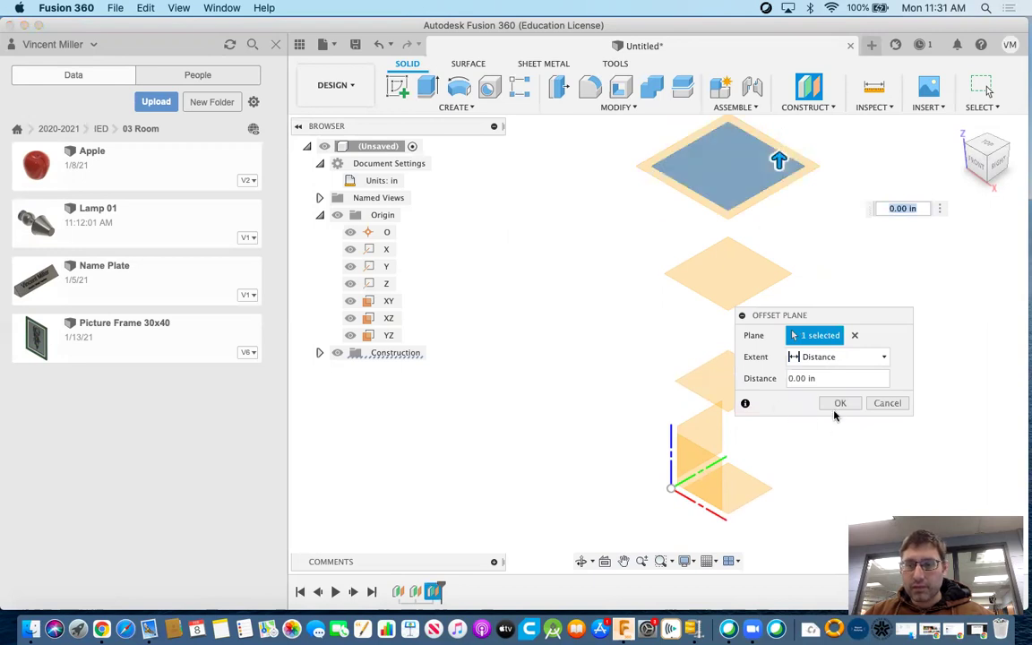
left_click(839, 406)
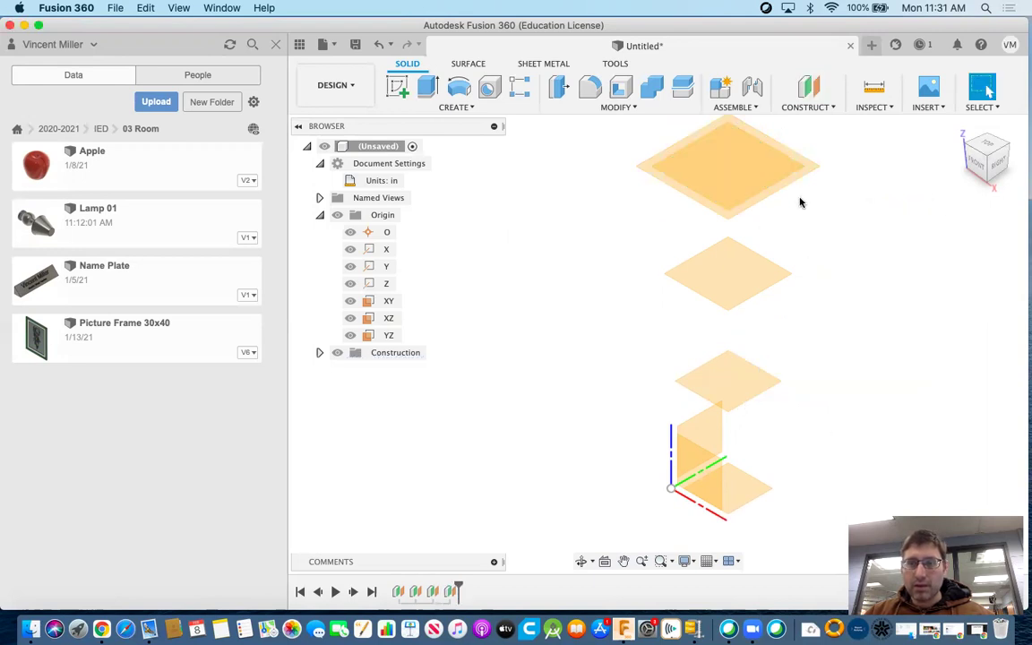
double_click(449, 591)
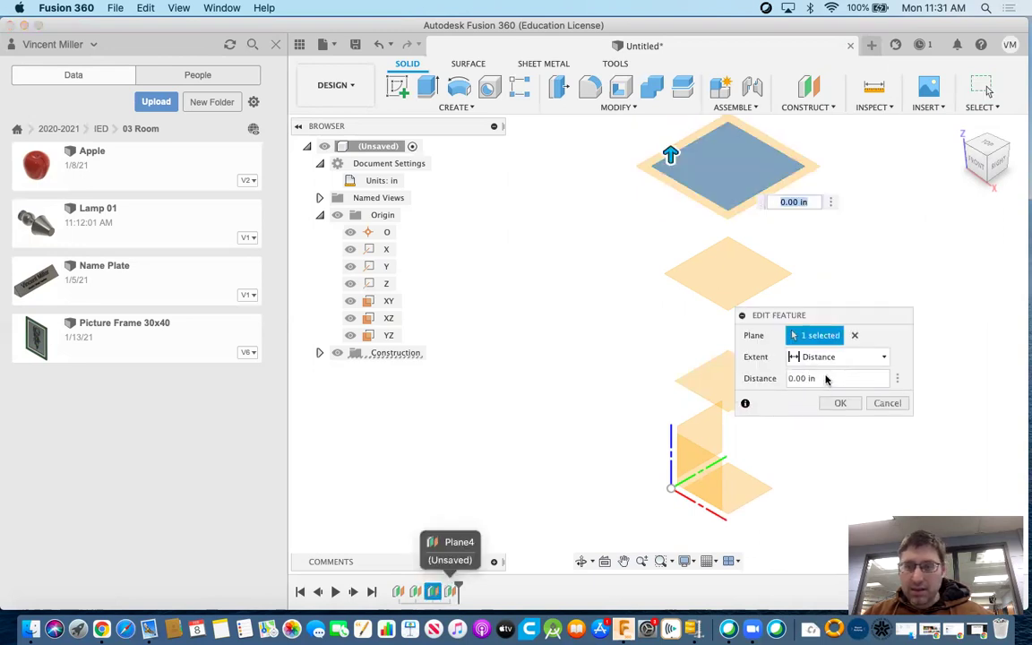
left_click_drag(826, 380, 784, 377)
type("2")
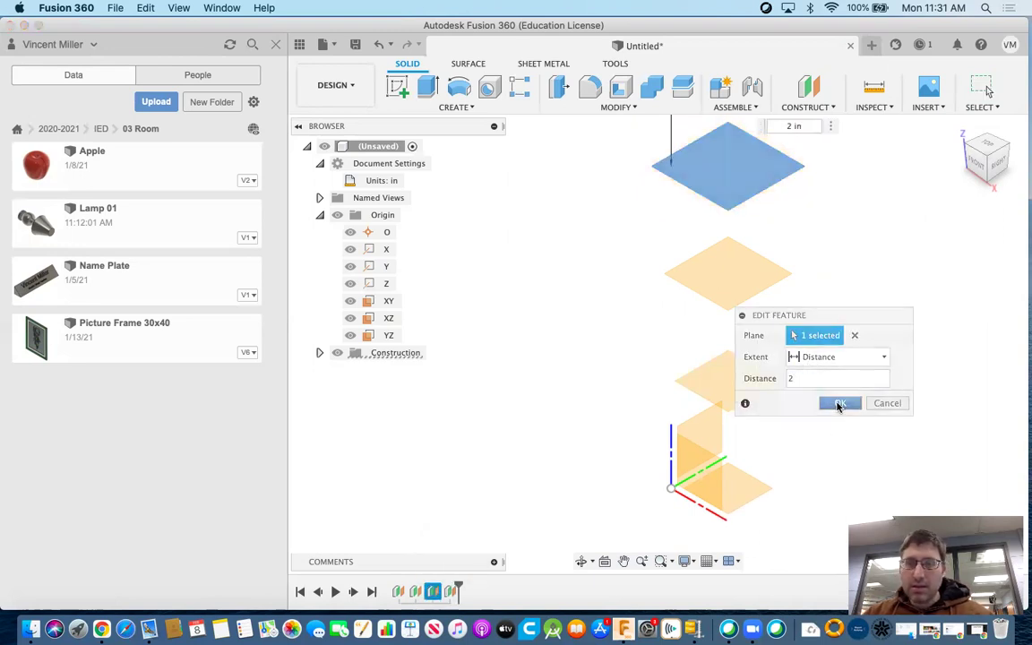
left_click(840, 403)
Create a fifth construction plane offset 6 in above the fourth offset plane
scroll(878, 327, "down", 3)
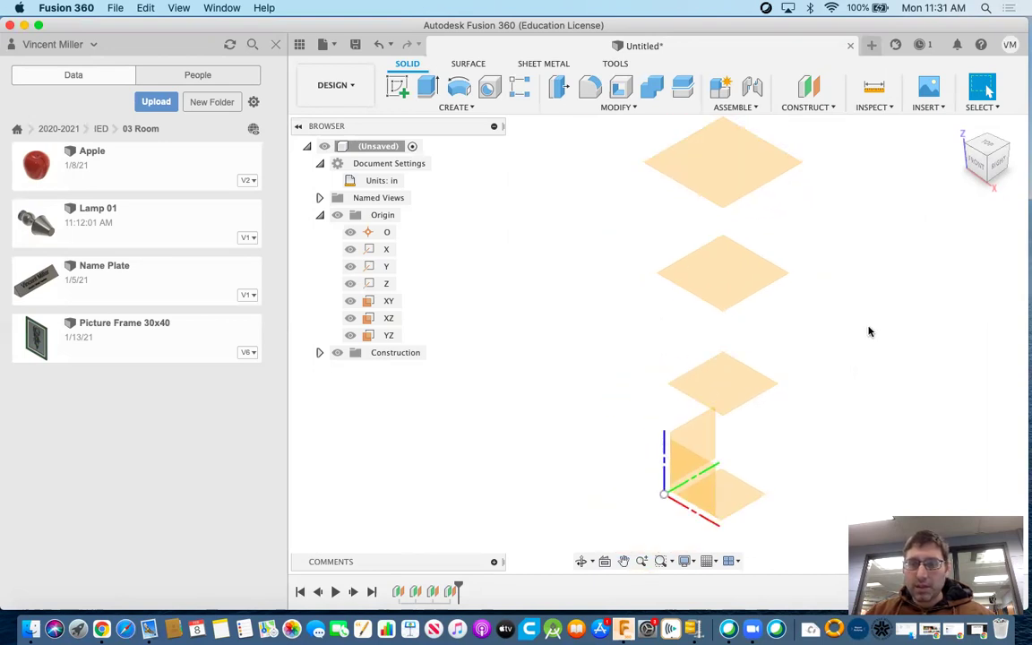
middle_click_drag(894, 281, 714, 320)
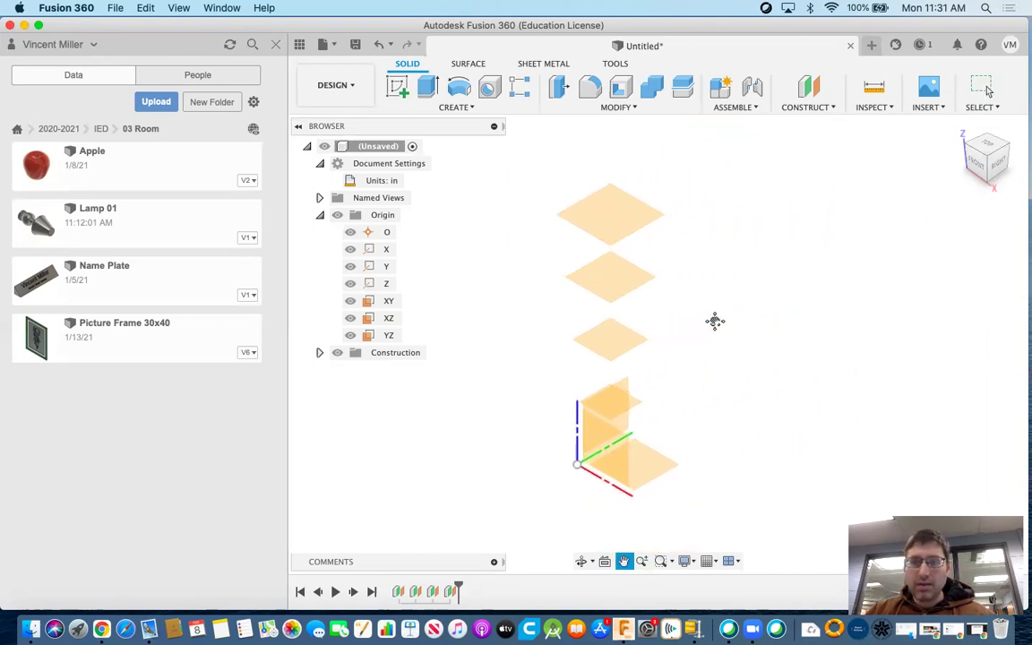
left_click(809, 87)
left_click(643, 176)
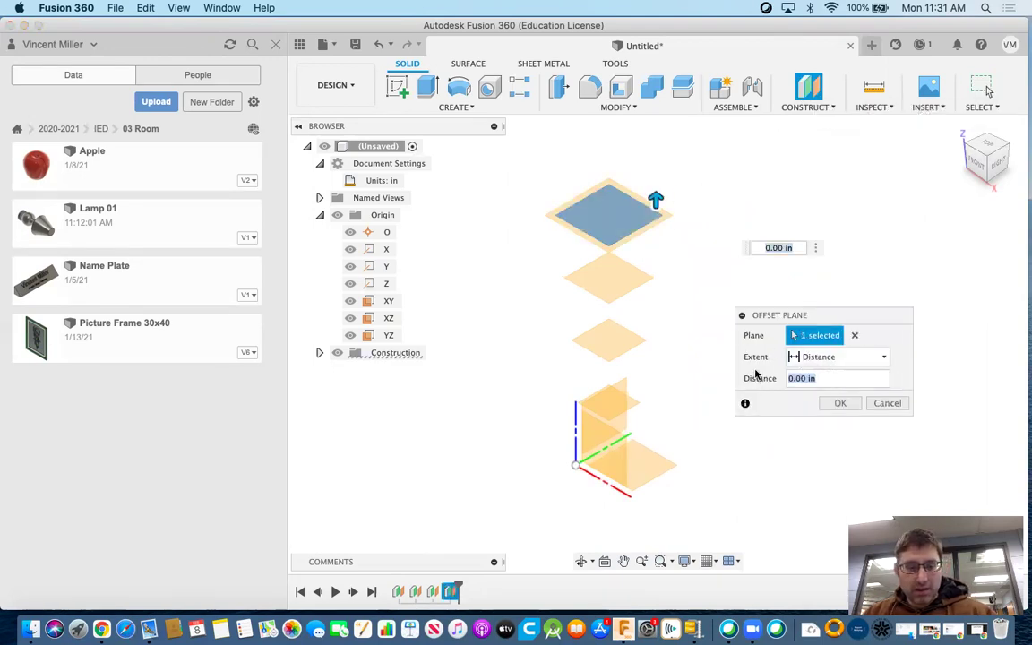
left_click(842, 403)
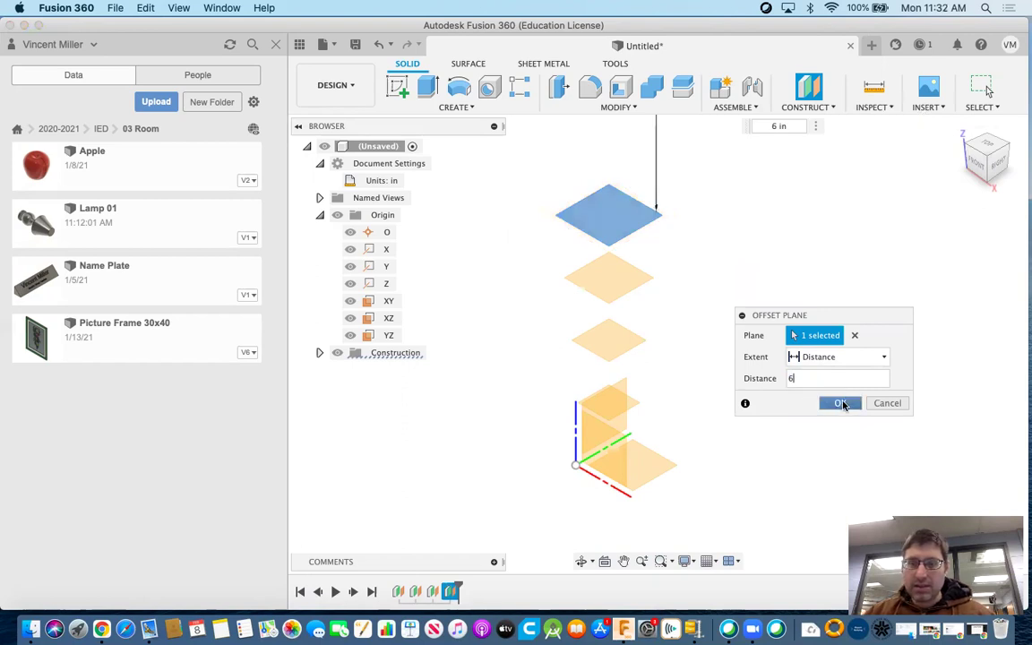
scroll(668, 335, "down", 5)
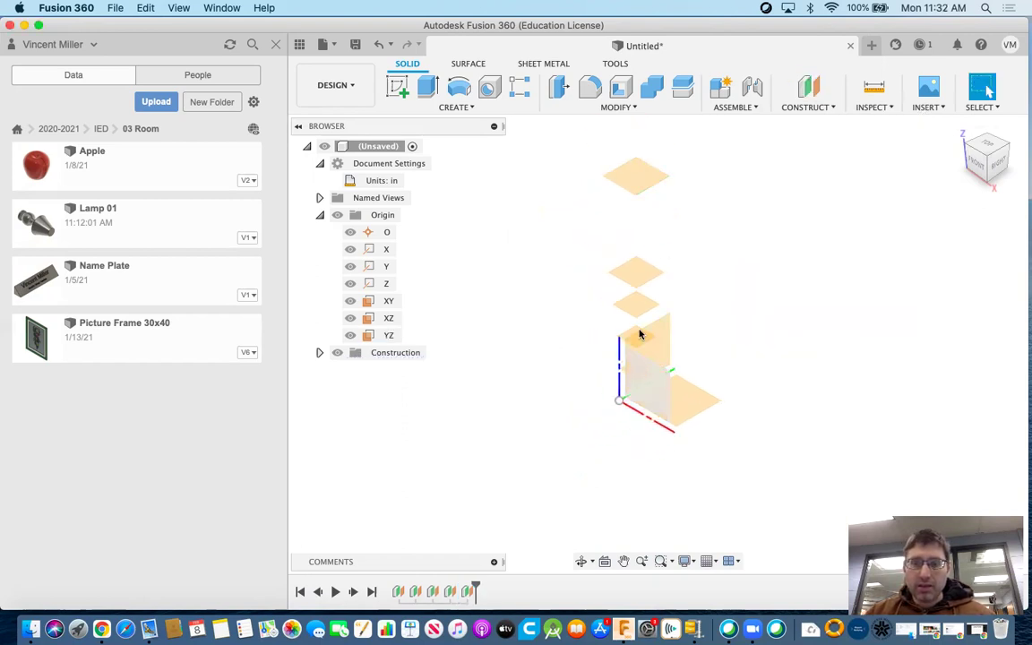
Create a sixth construction plane offset 4 in above the fifth offset plane
left_click(809, 88)
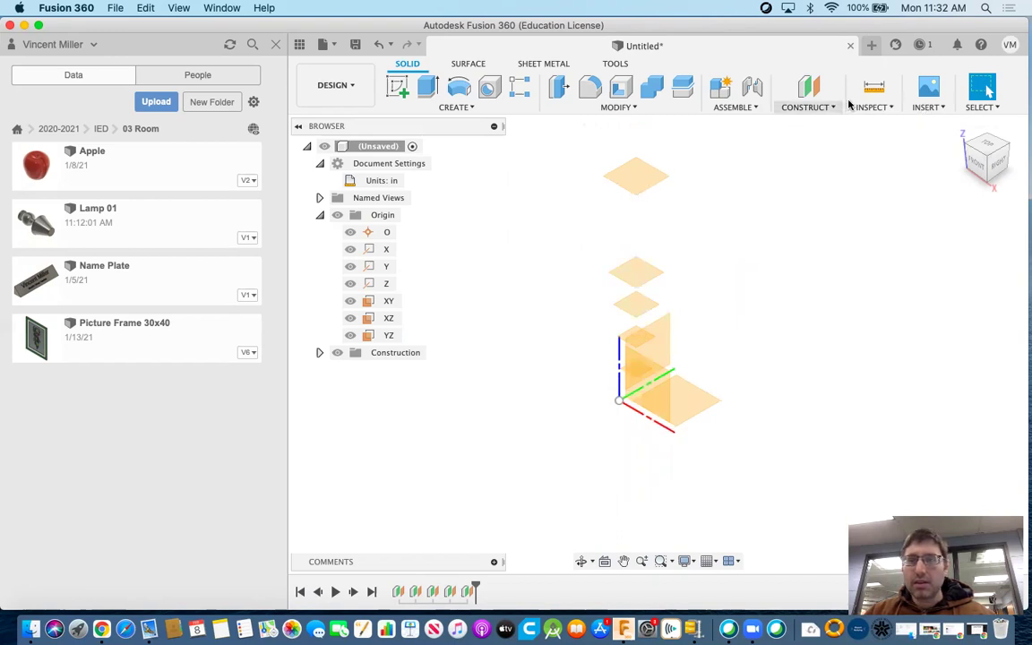
left_click(655, 170)
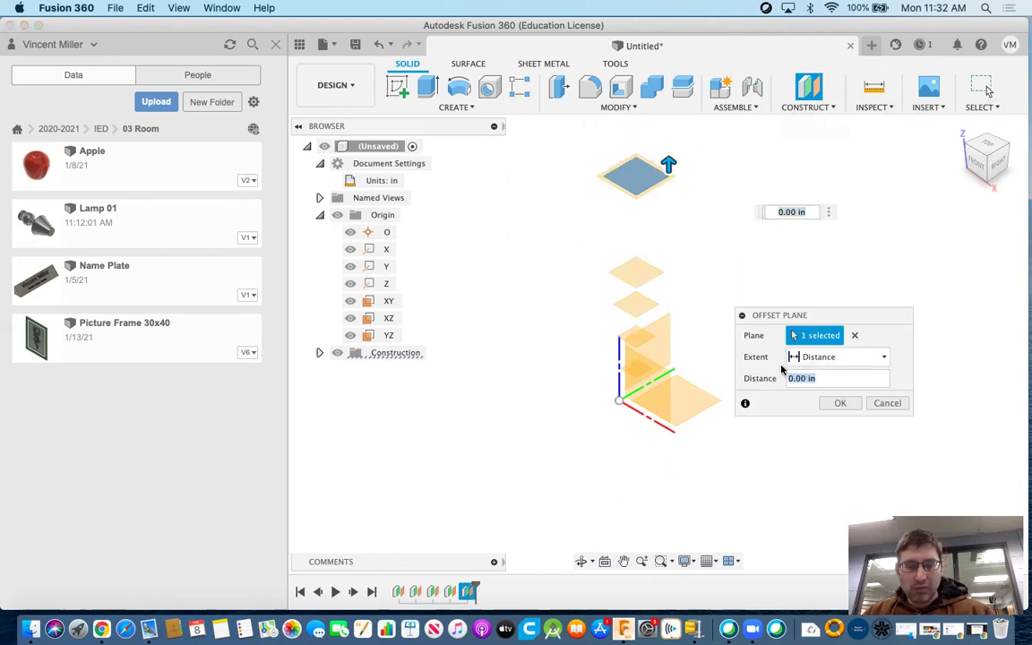
type("4")
left_click(840, 404)
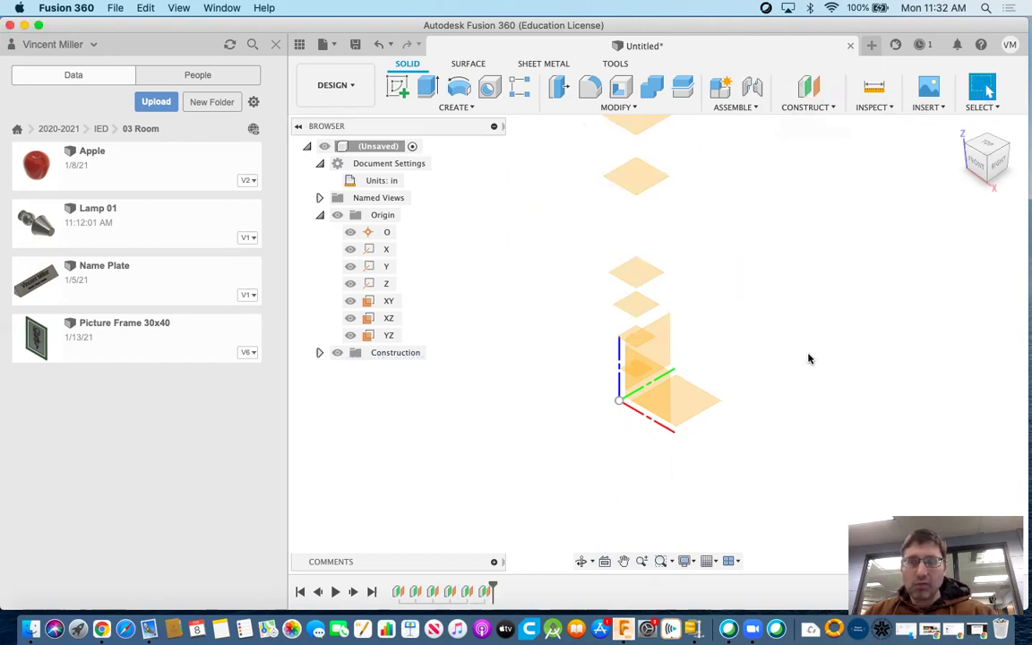
Create a seventh construction plane offset 4 in above the sixth offset plane
left_click(815, 94)
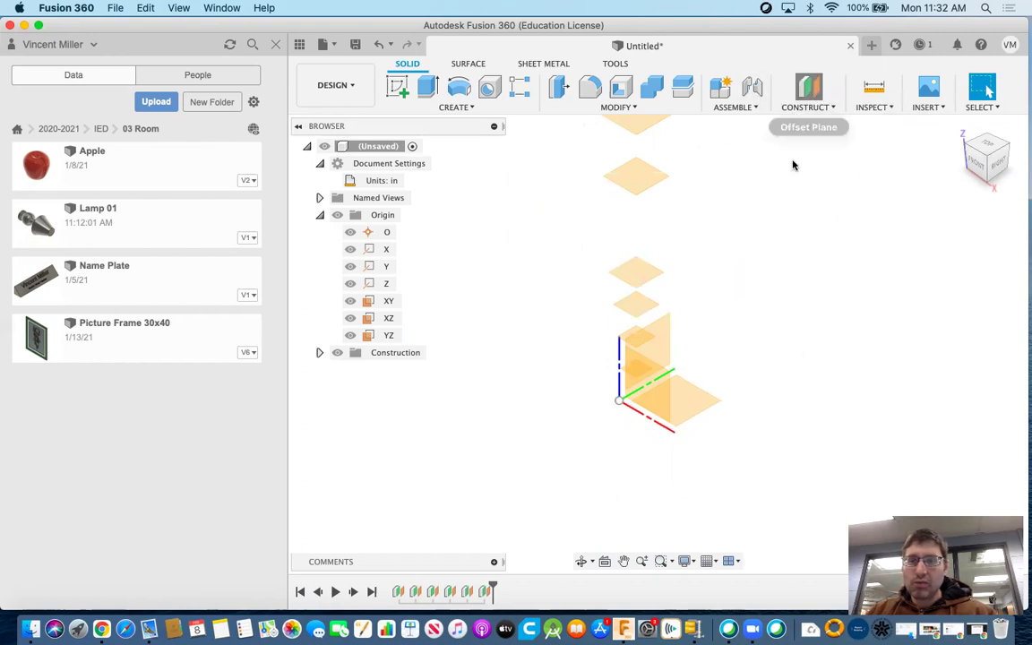
middle_click_drag(781, 224, 795, 338)
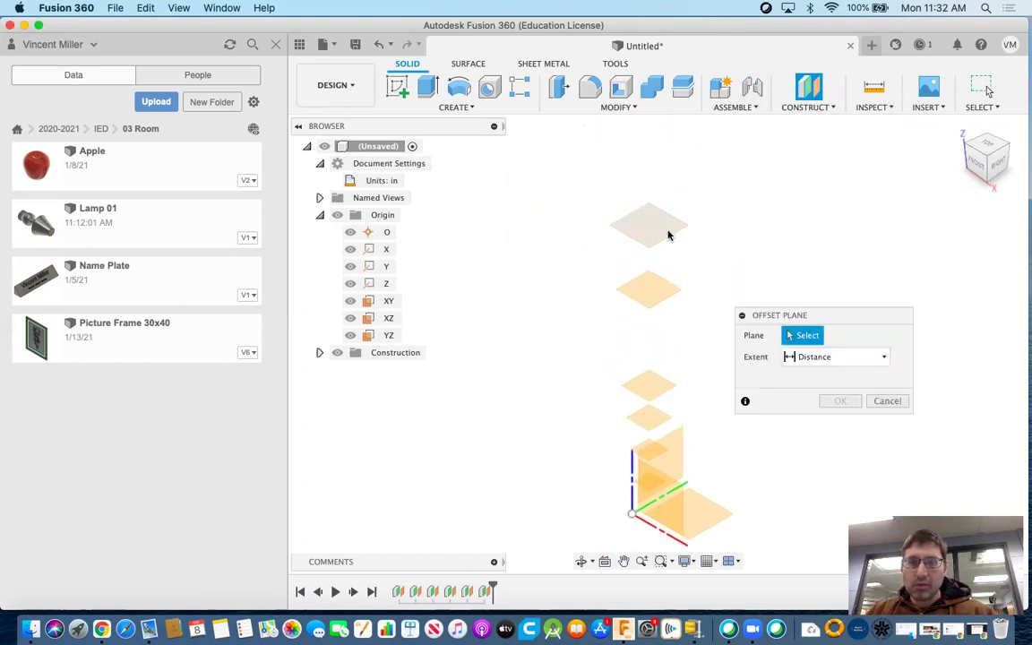
left_click(667, 198)
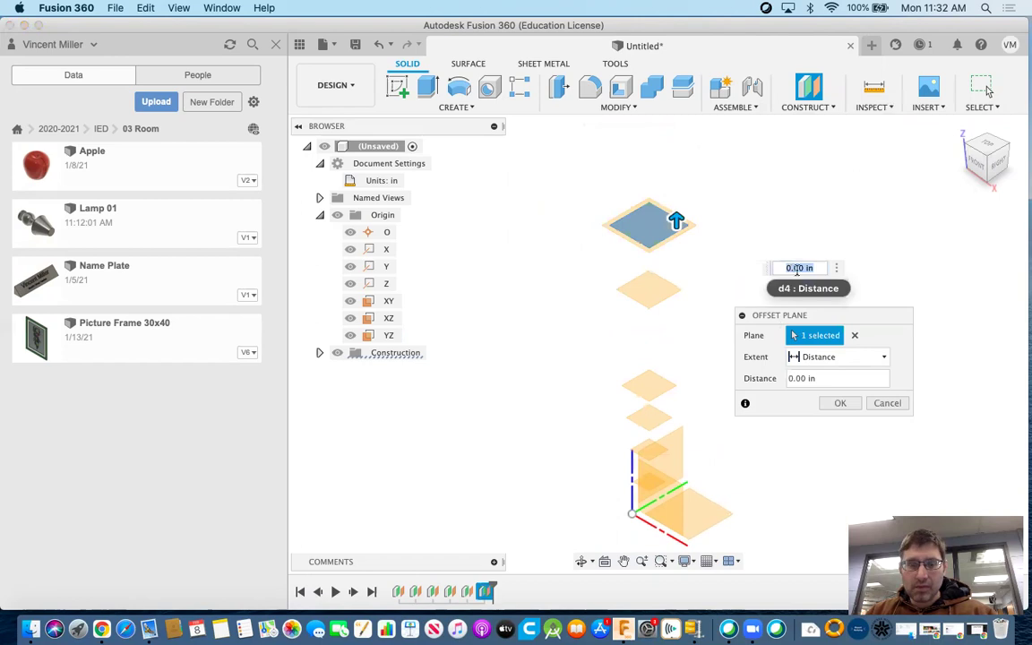
type("4")
left_click(824, 404)
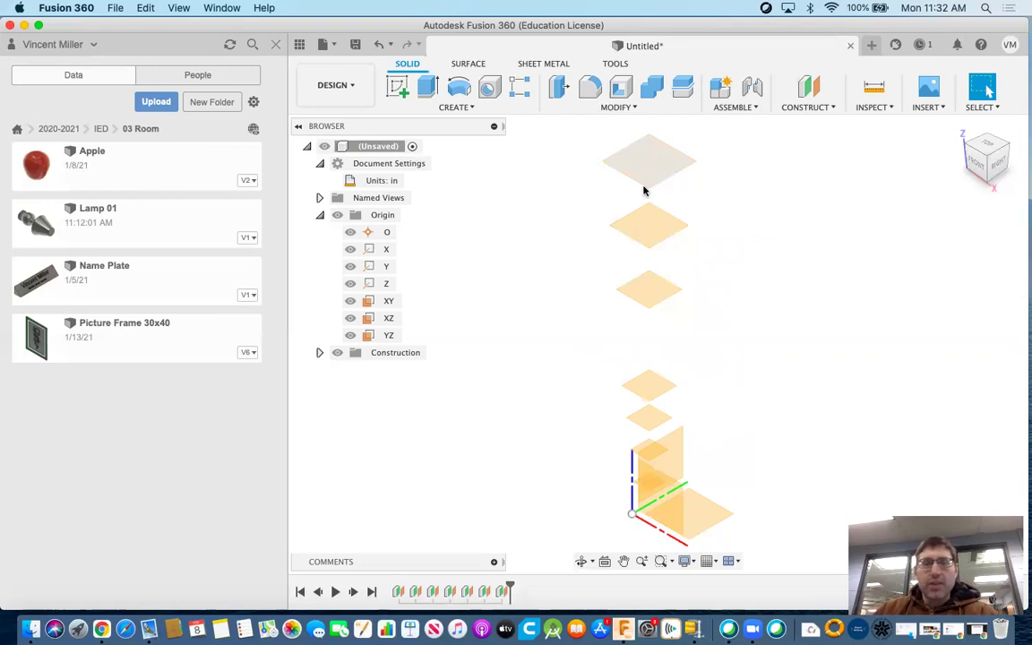
Check the vase size reference image in the browser, and sketch a small circle centred on the origin on the XY plane
left_click(397, 86)
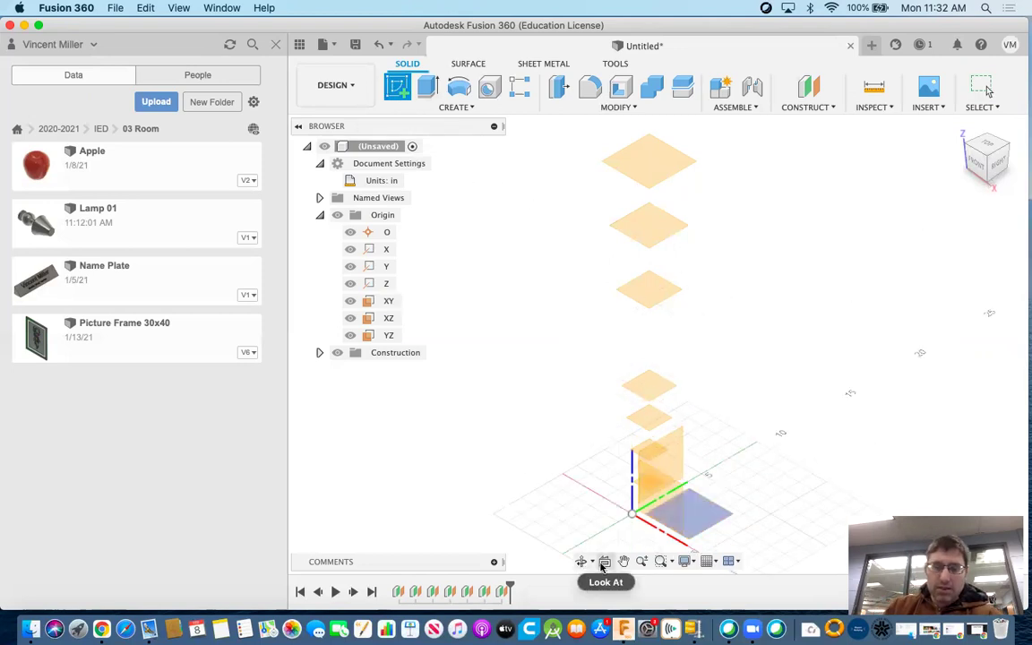
key("ctrl+Right")
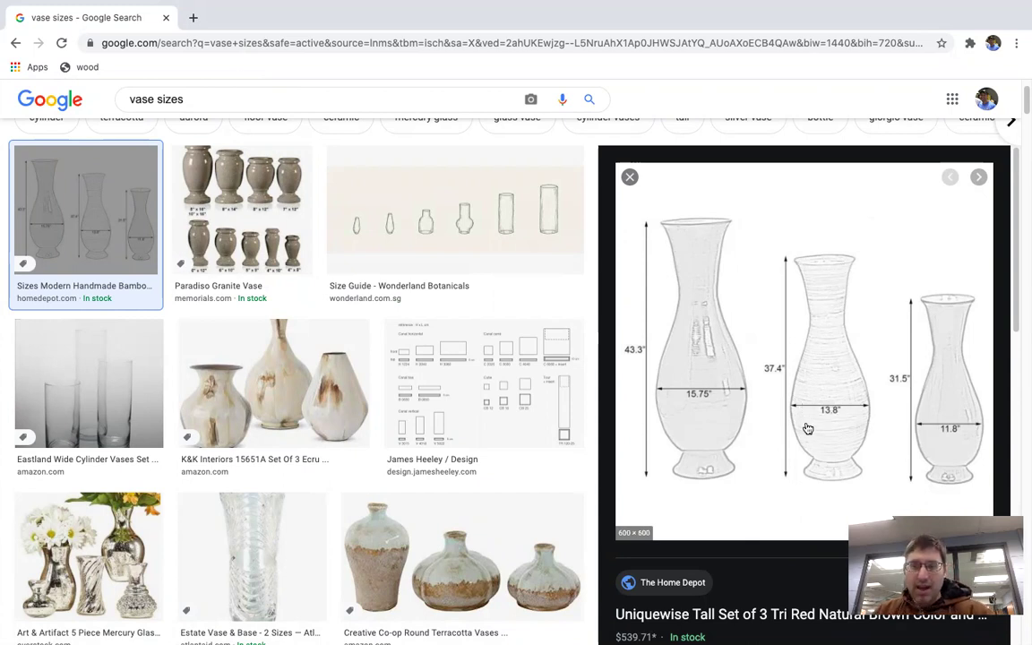
key("ctrl+Left")
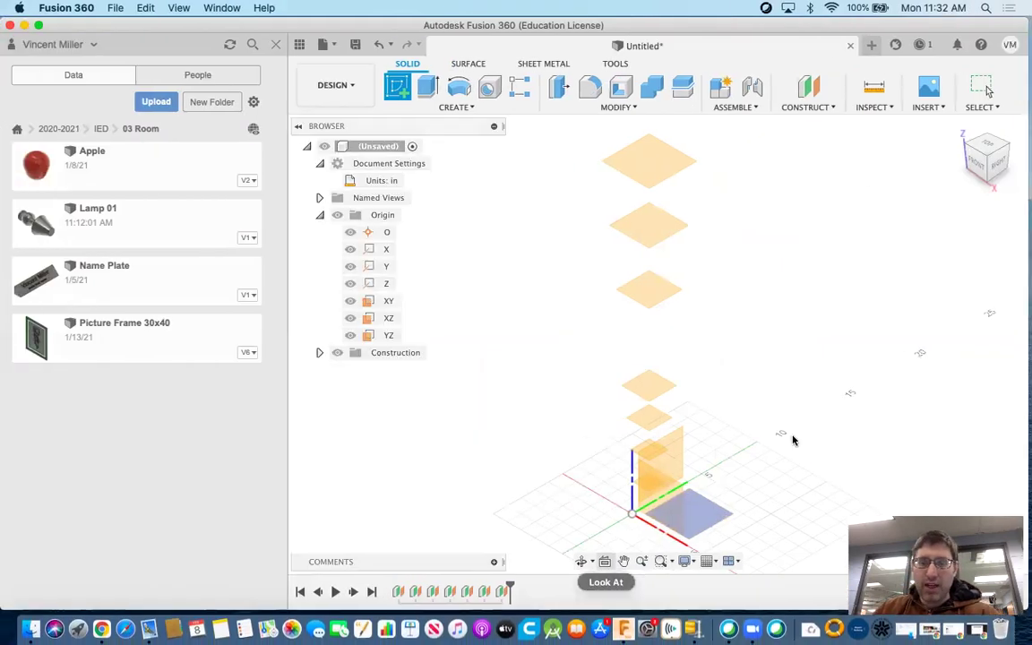
left_click(607, 490)
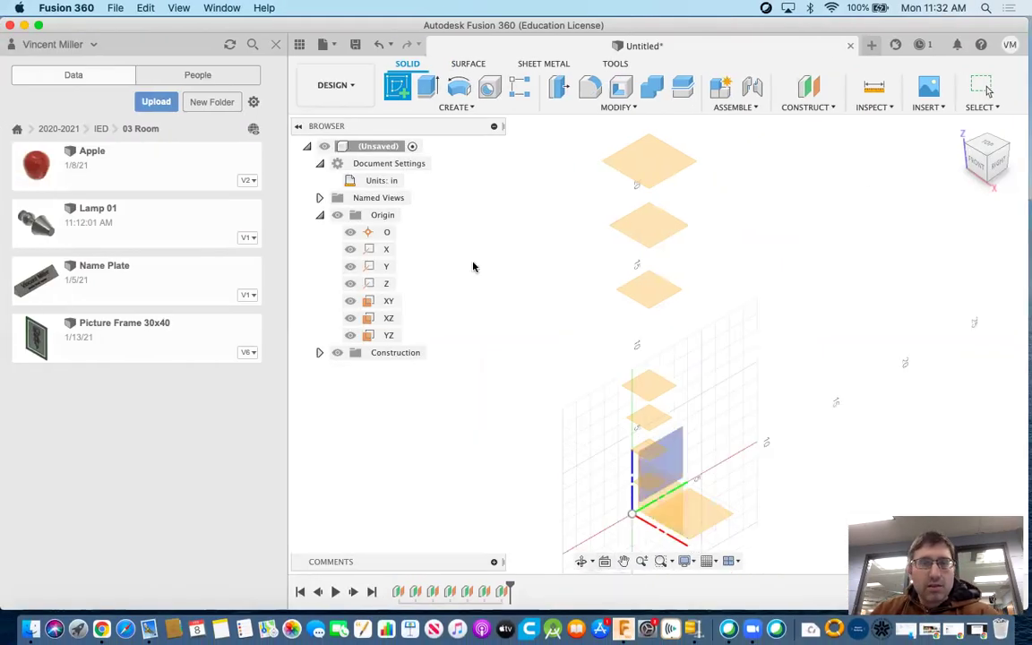
left_click(721, 524)
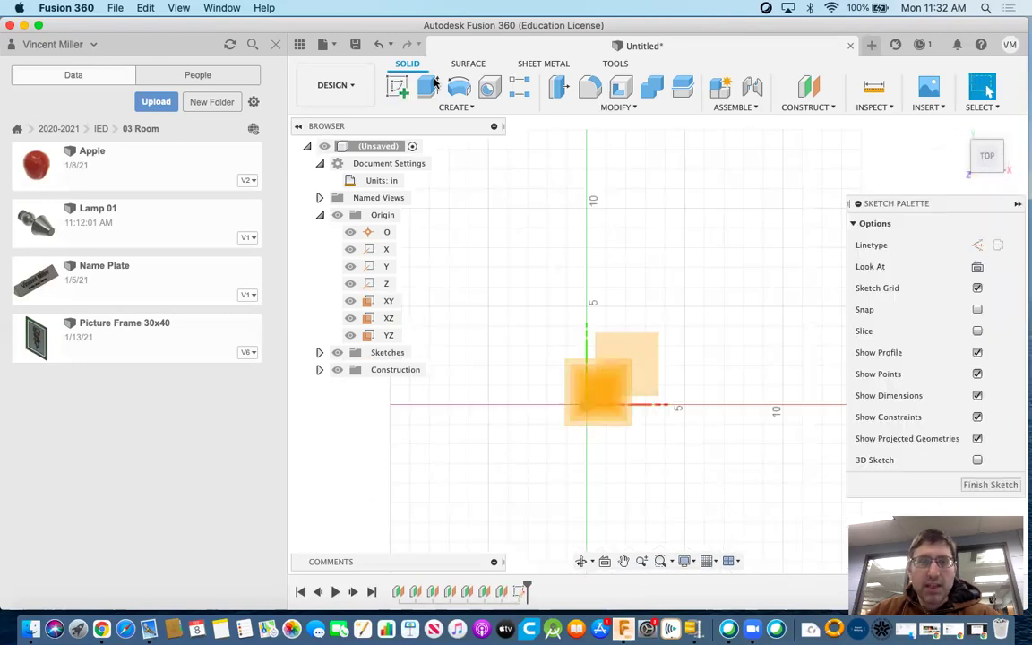
left_click(459, 86)
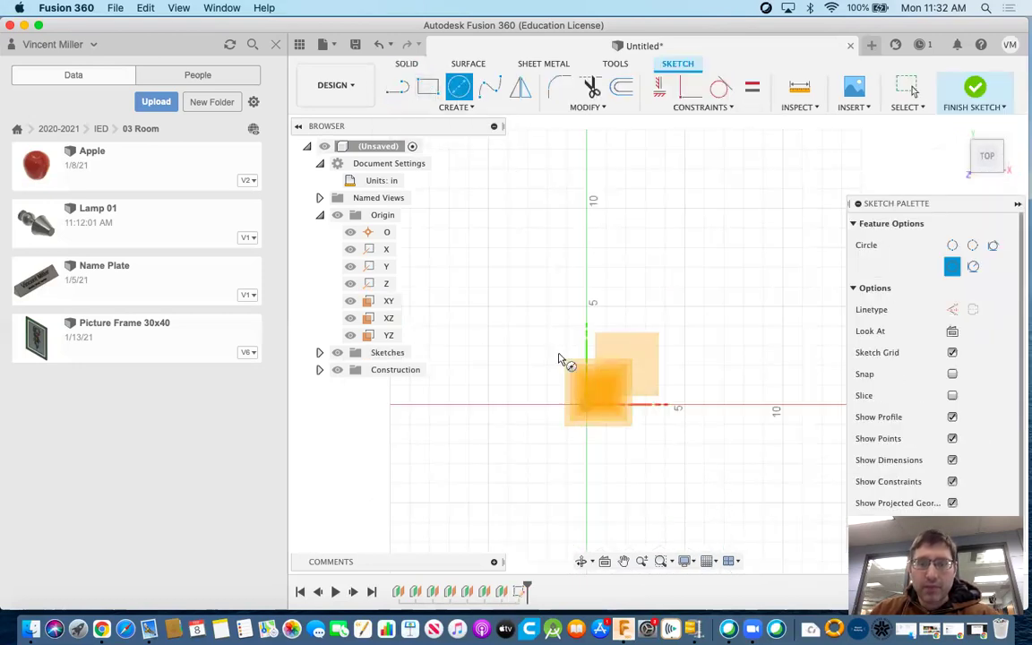
left_click(599, 415)
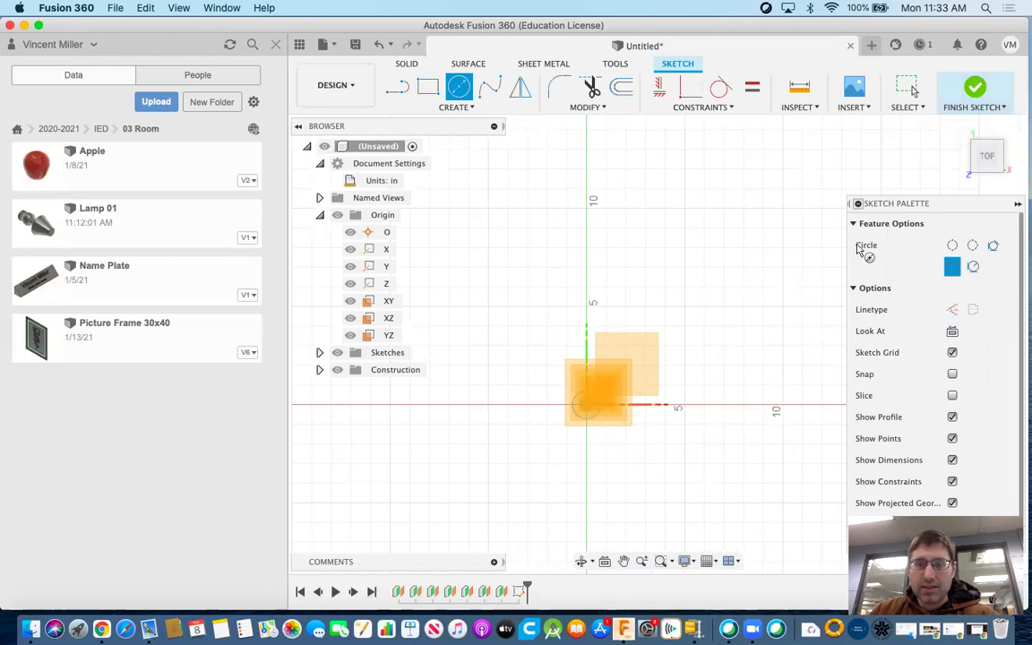
left_click(971, 93)
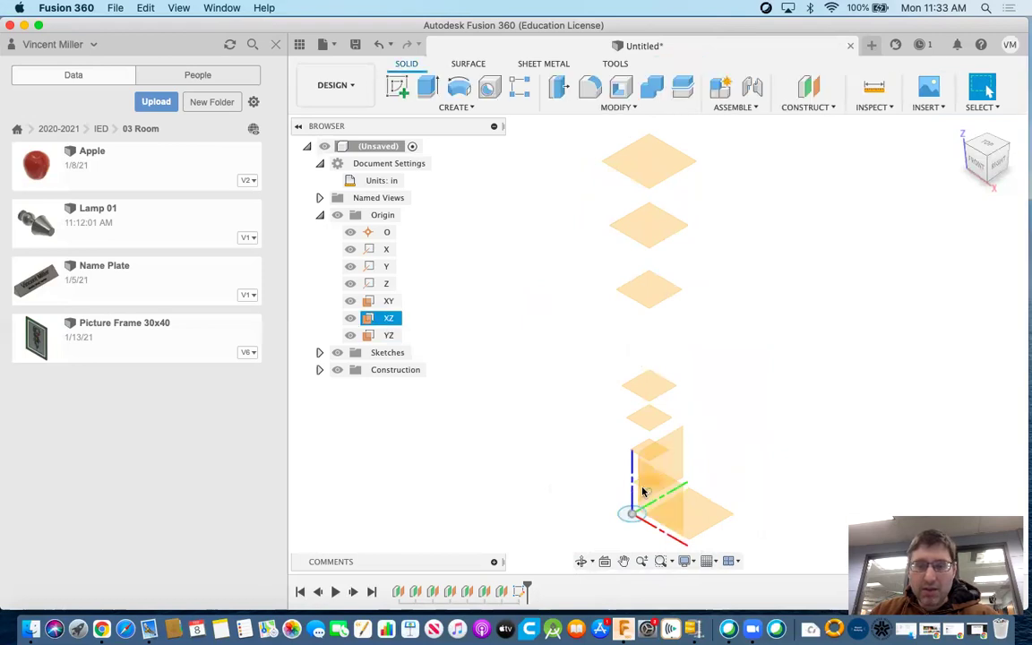
Sketch a circle about 6.2 in in diameter on the first offset plane, centred on the origin
left_click(391, 87)
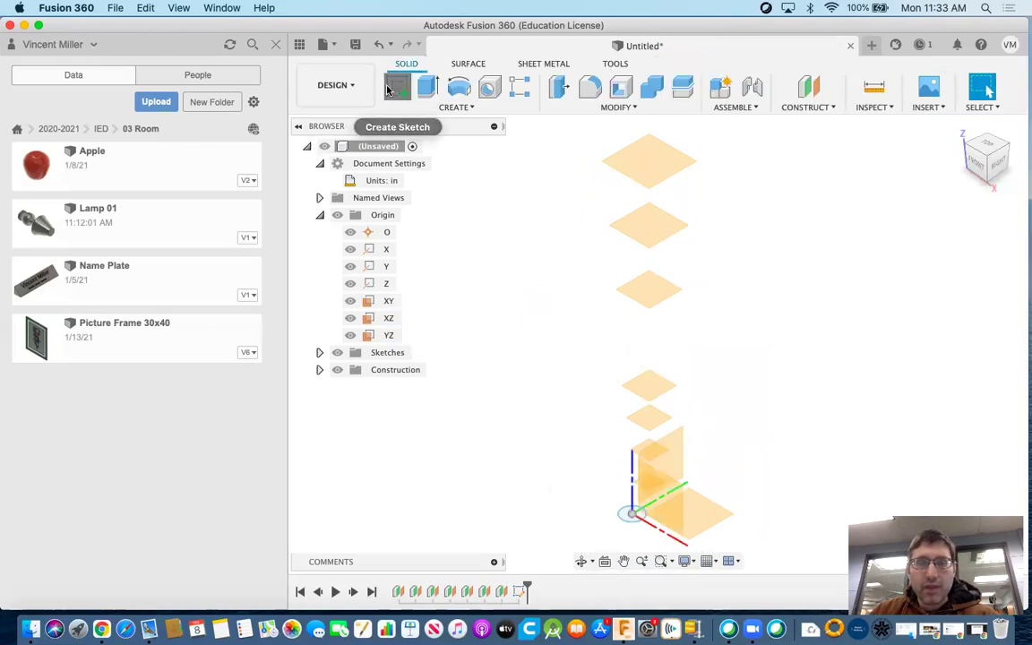
left_click(634, 489)
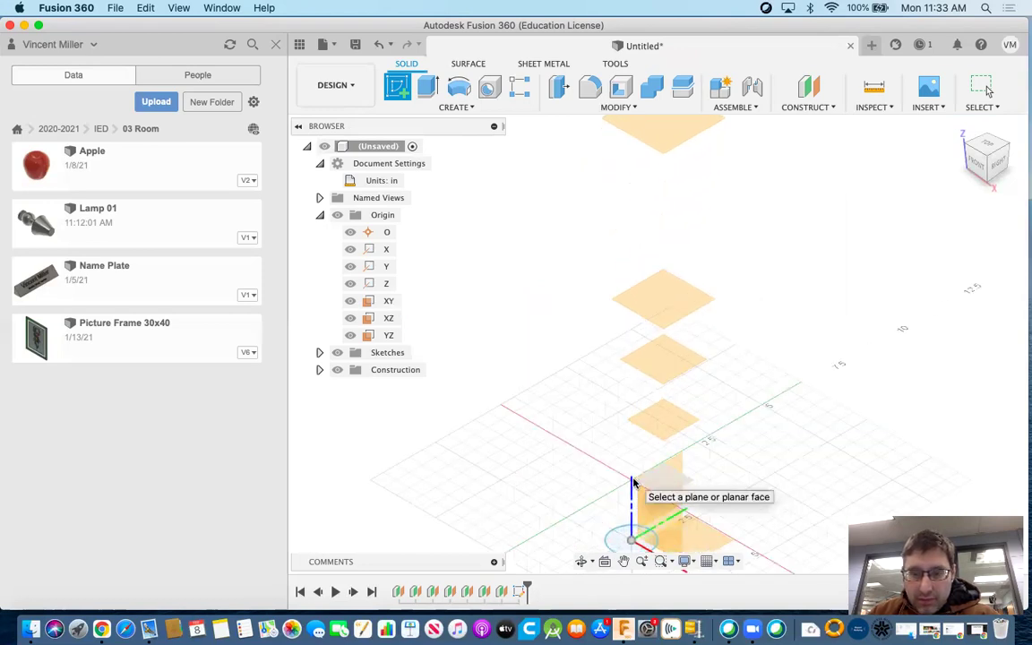
left_click(635, 483)
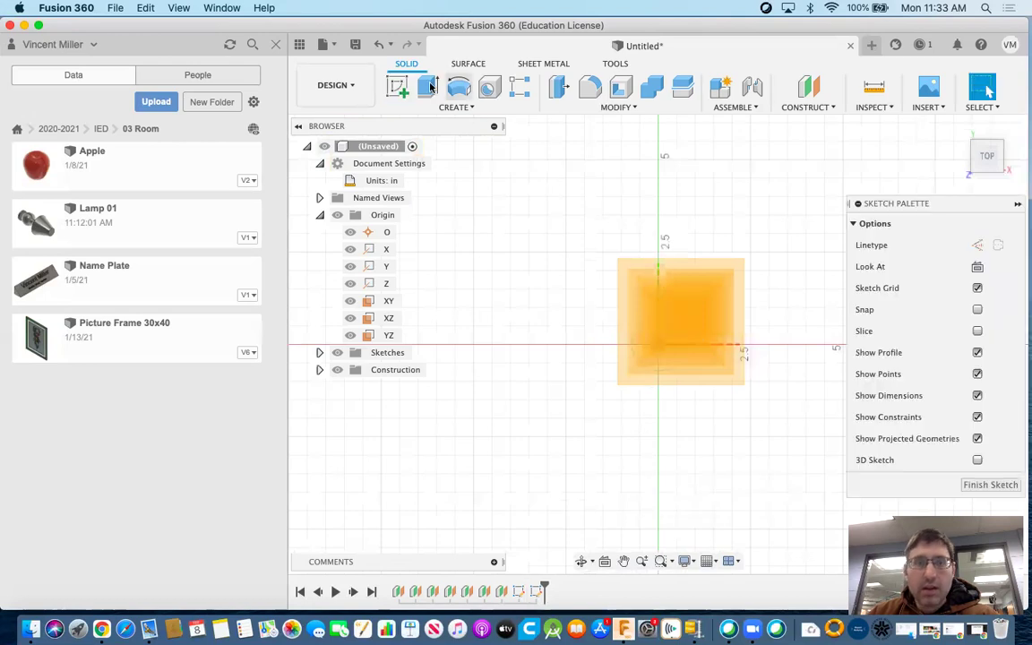
left_click(401, 90)
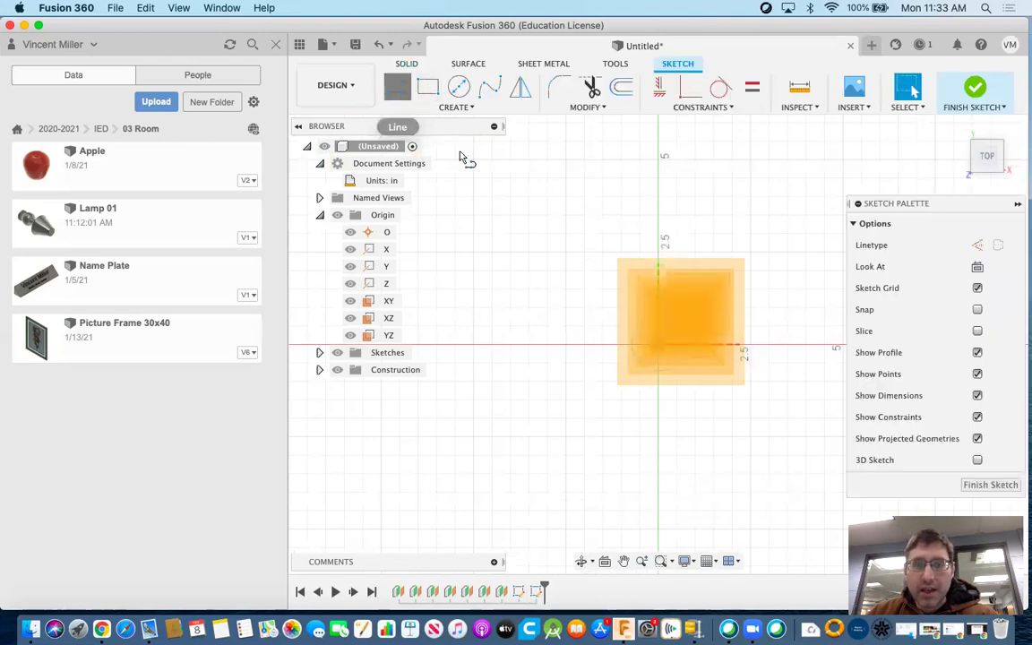
left_click(659, 344)
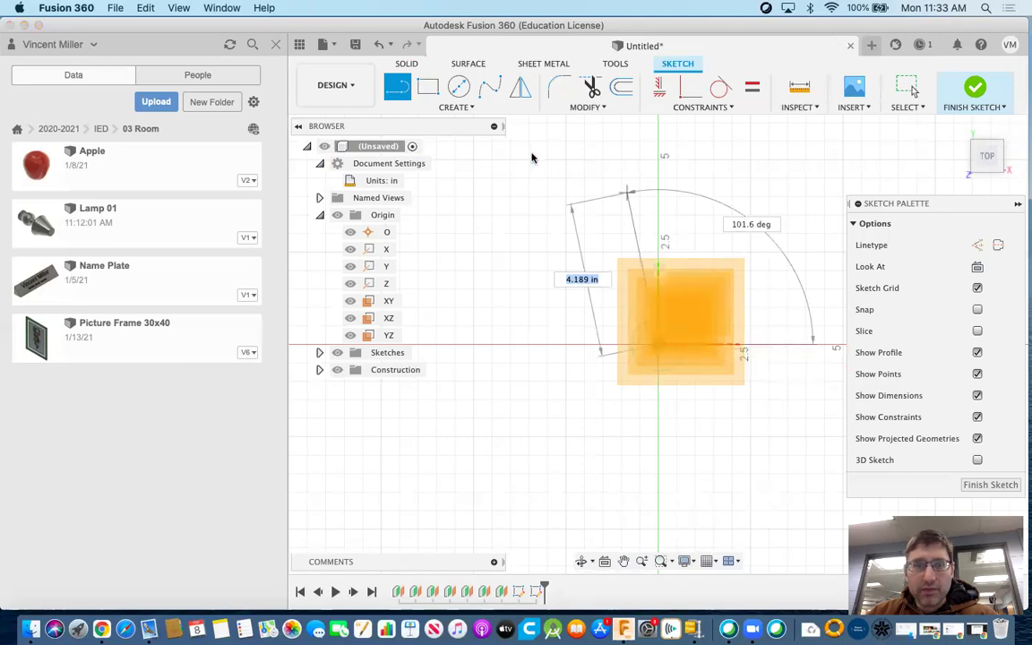
left_click(459, 86)
left_click(659, 346)
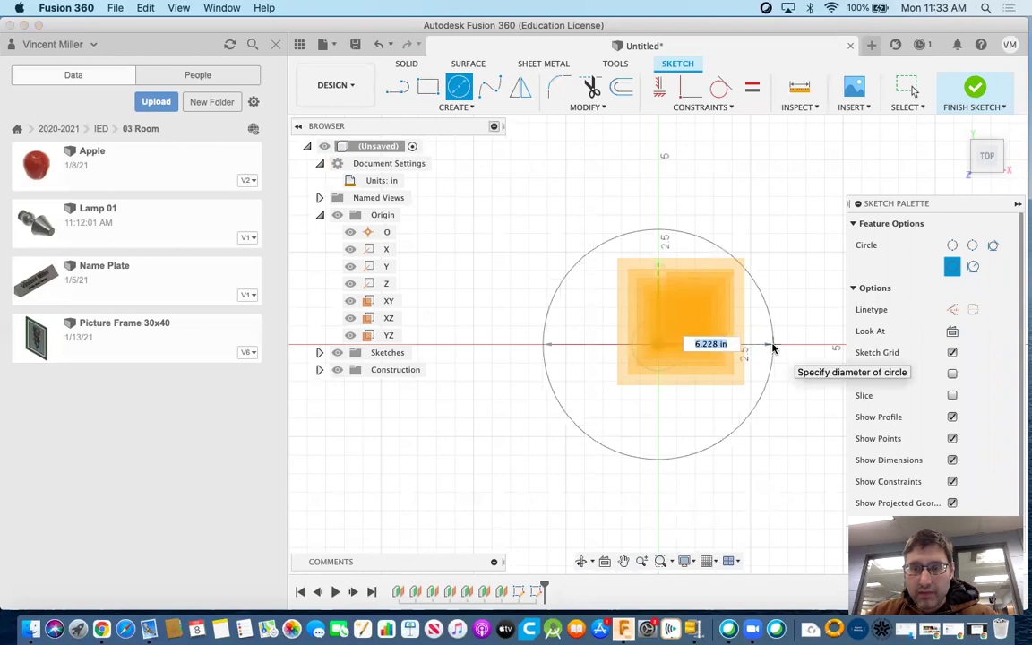
left_click(775, 349)
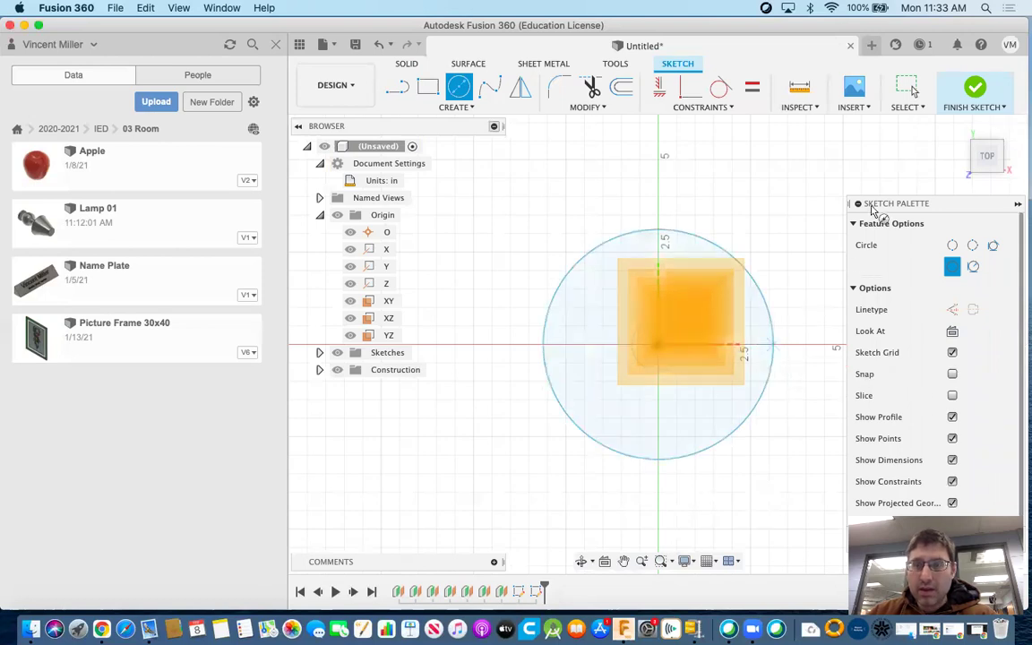
left_click(971, 93)
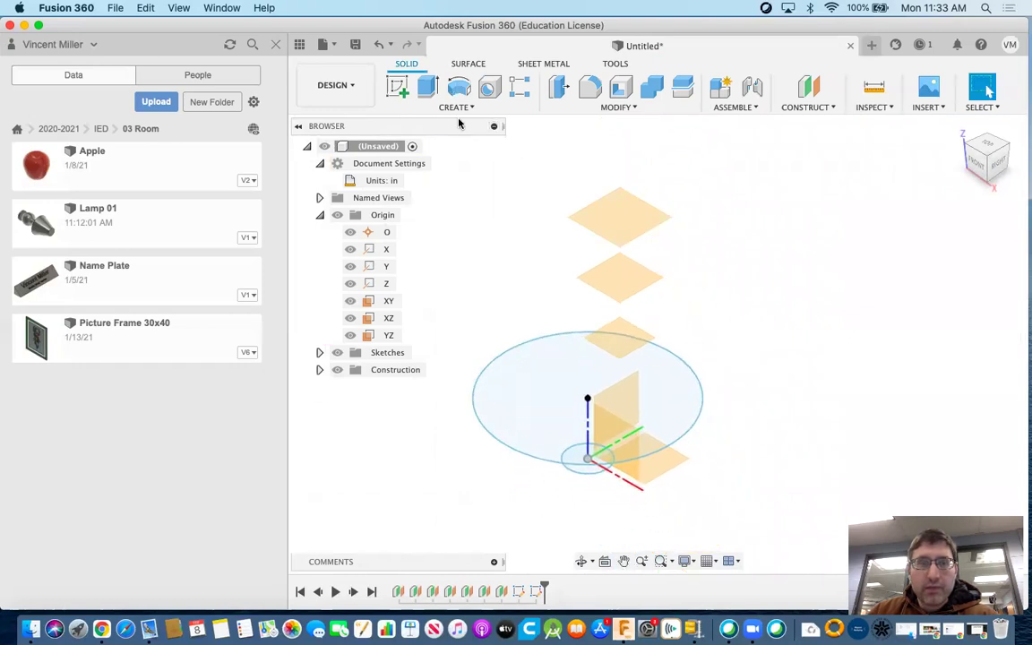
Sketch a circle about 13.8 in in diameter on the second offset plane, centred on the origin
left_click(397, 86)
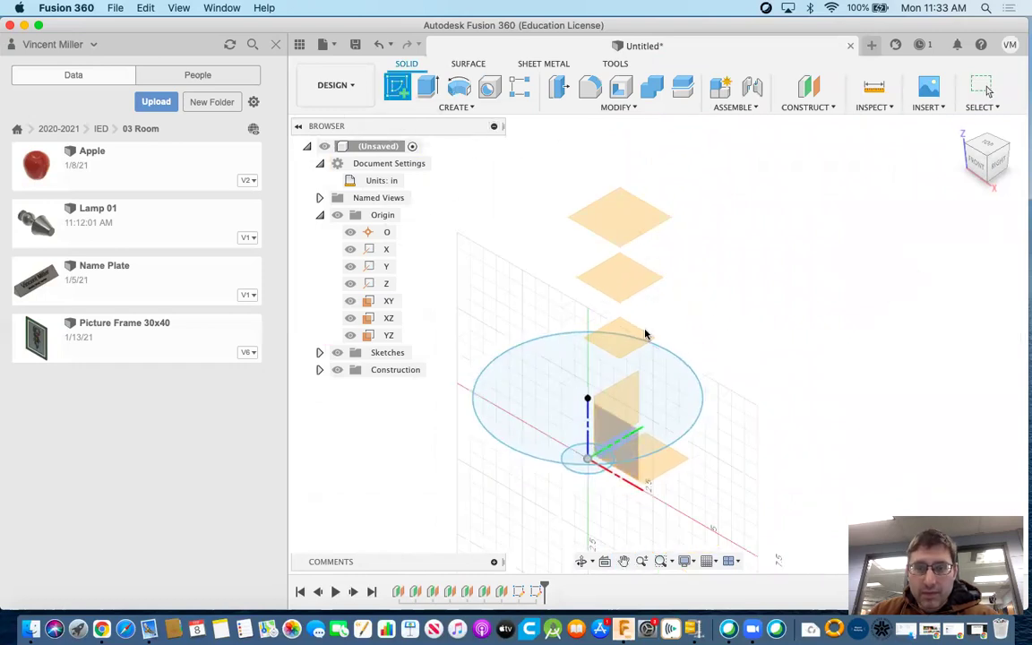
left_click(644, 334)
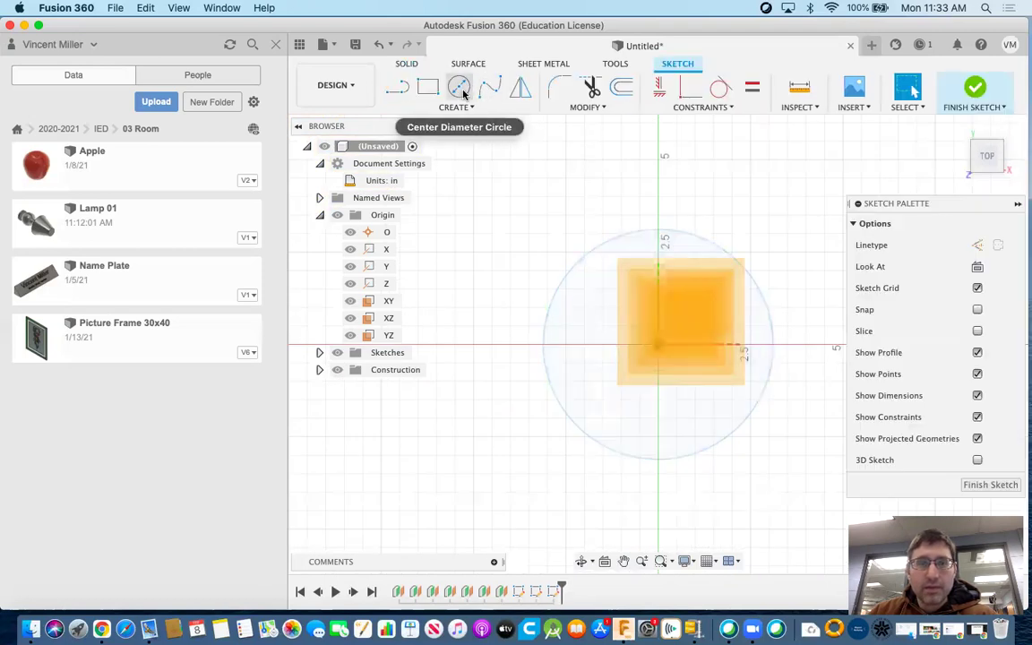
left_click(459, 87)
left_click(659, 346)
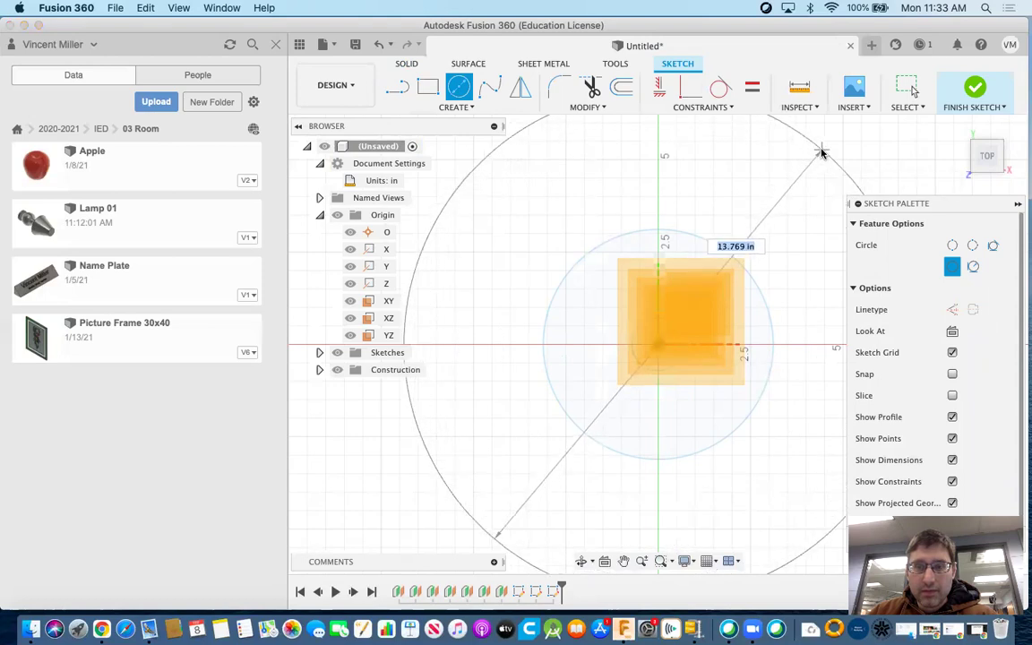
left_click(821, 154)
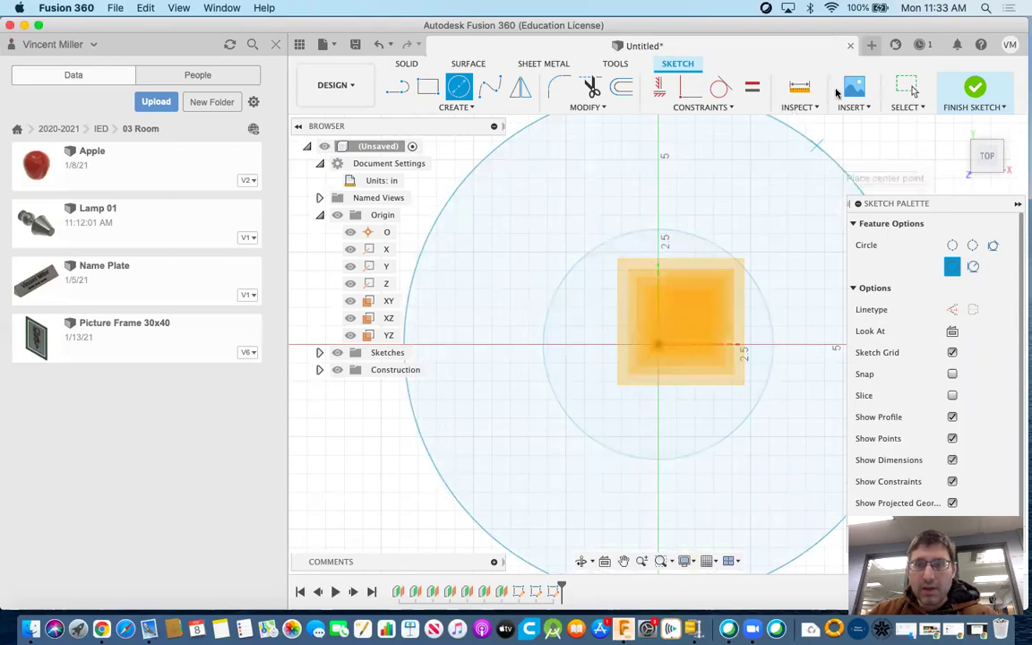
left_click(975, 91)
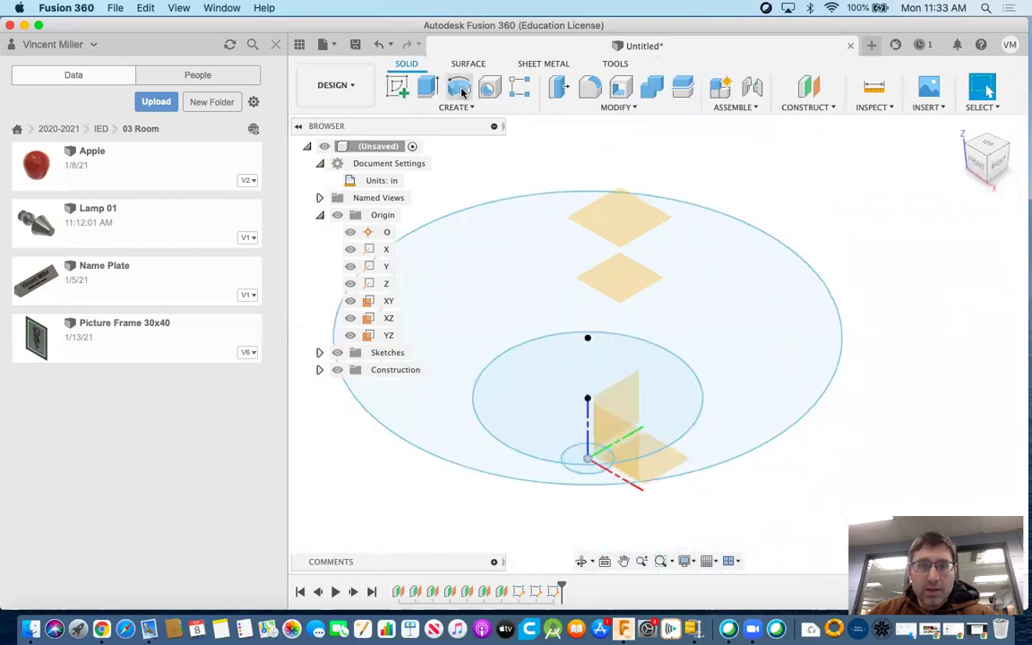
Sketch an origin-centred circle on the third offset plane, sized between the circles on the first and second offset planes
left_click(396, 86)
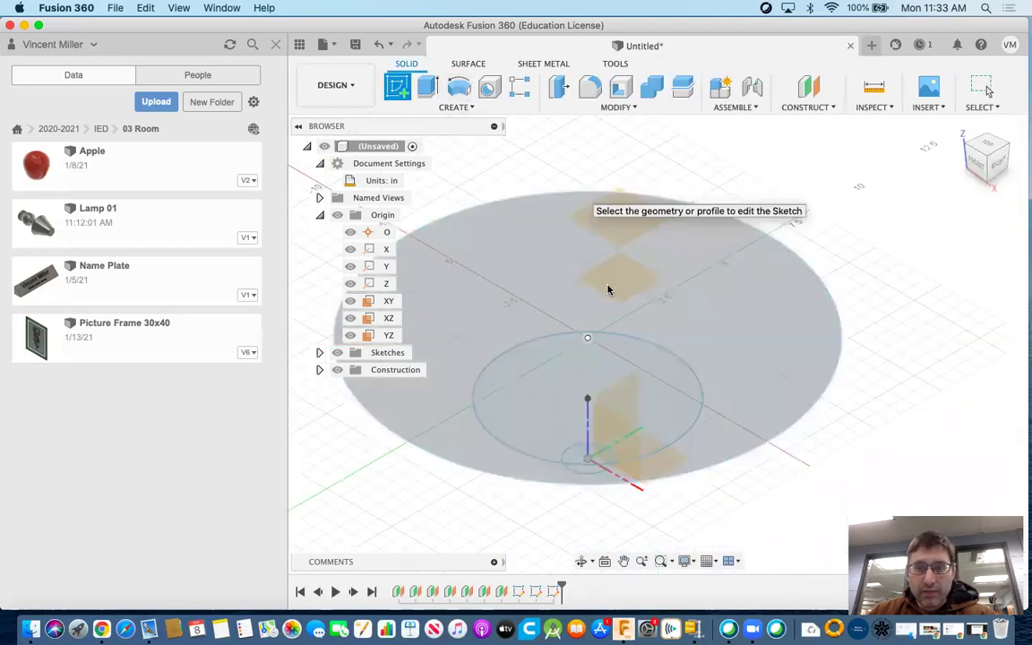
left_click(610, 293)
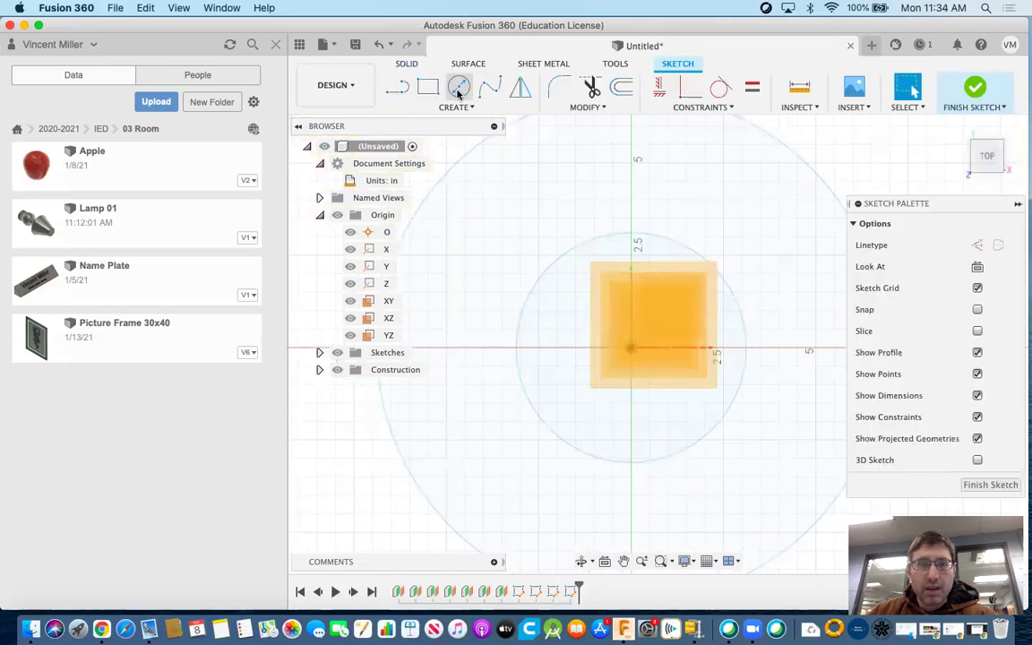
left_click(459, 88)
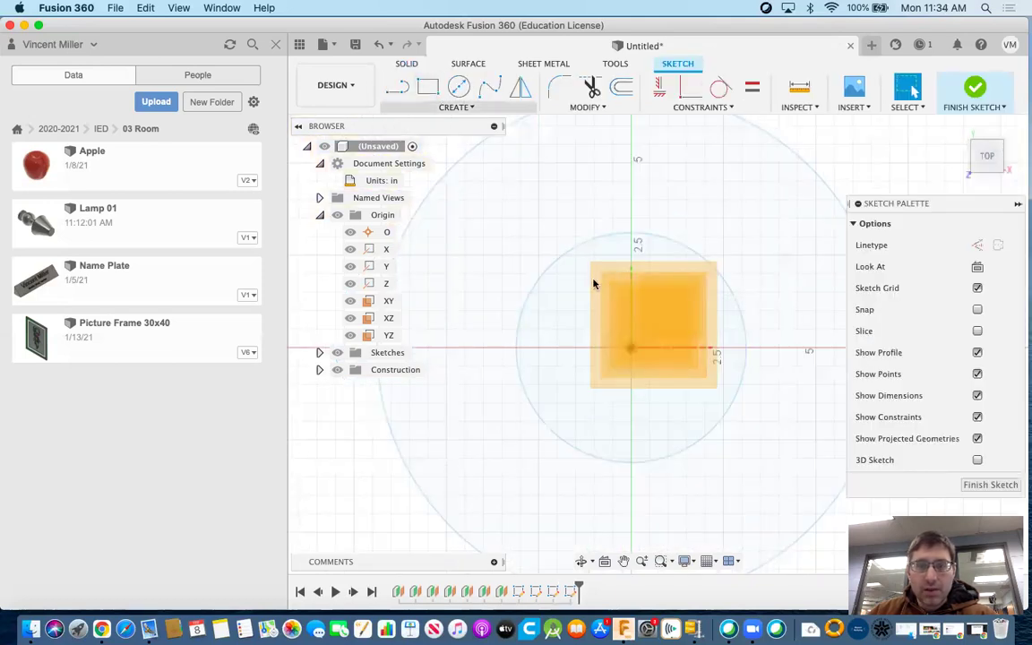
left_click(631, 348)
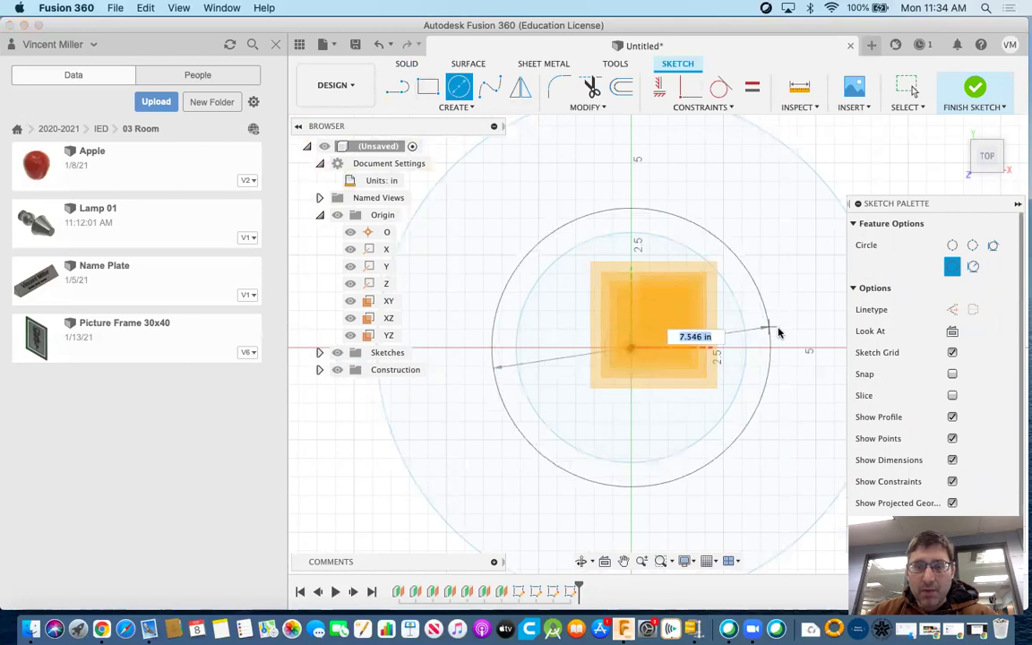
left_click(790, 321)
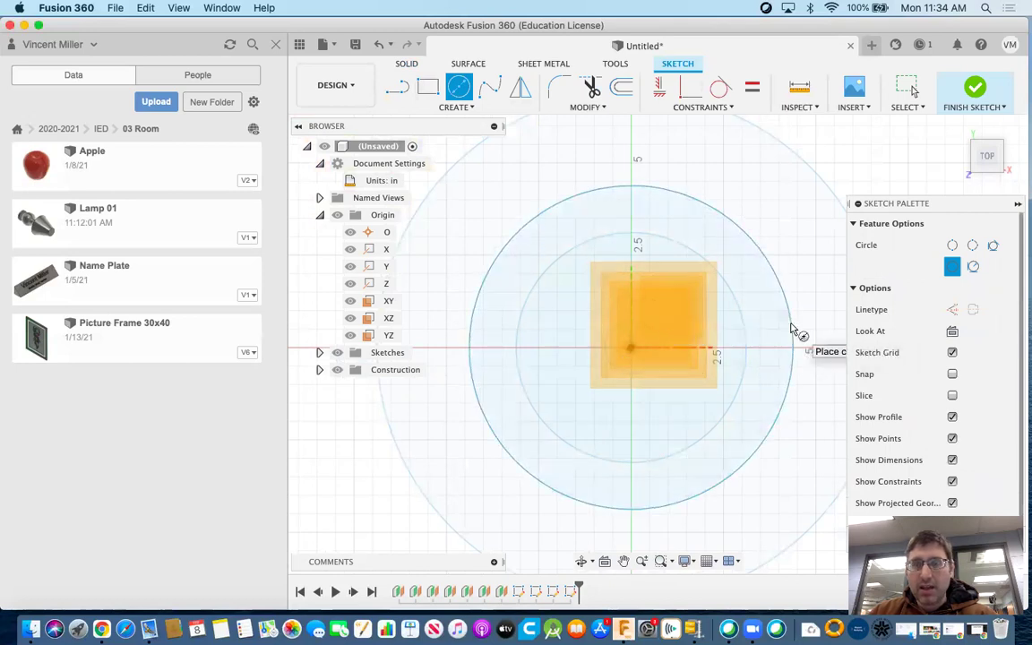
left_click(974, 89)
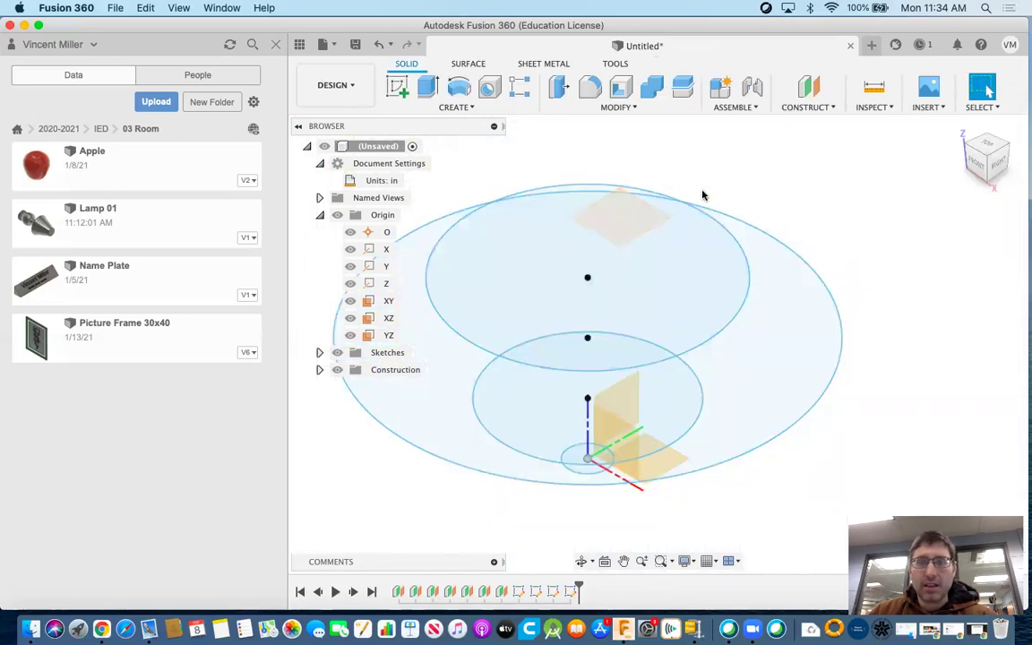
scroll(851, 219, "up", 1)
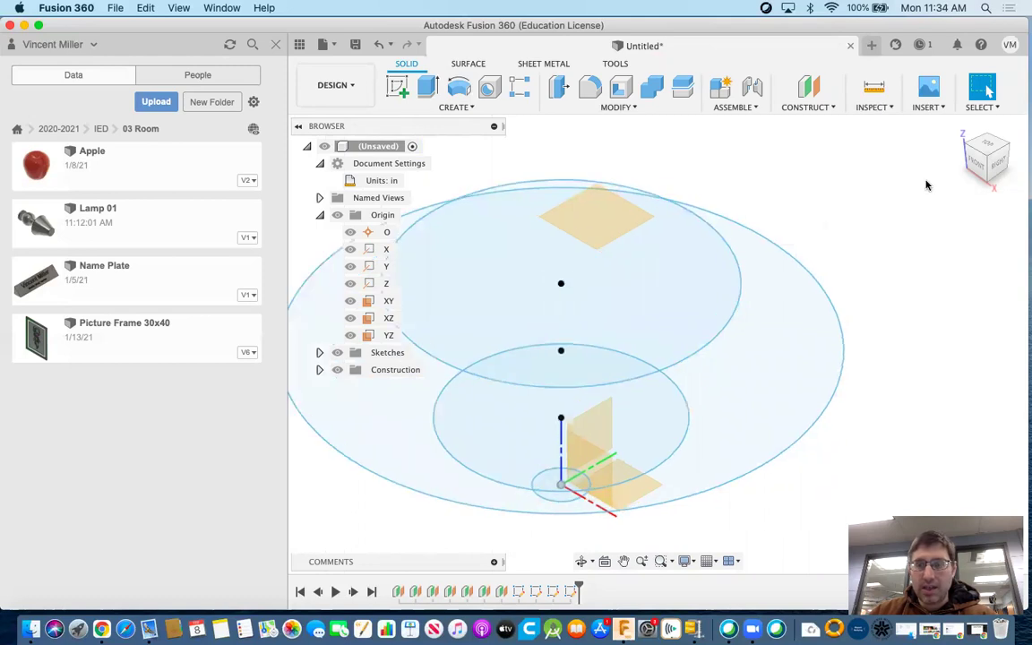
Sketch an origin-centred circle on the fourth offset plane, sized between the circles on the first and third offset planes
left_click(997, 167)
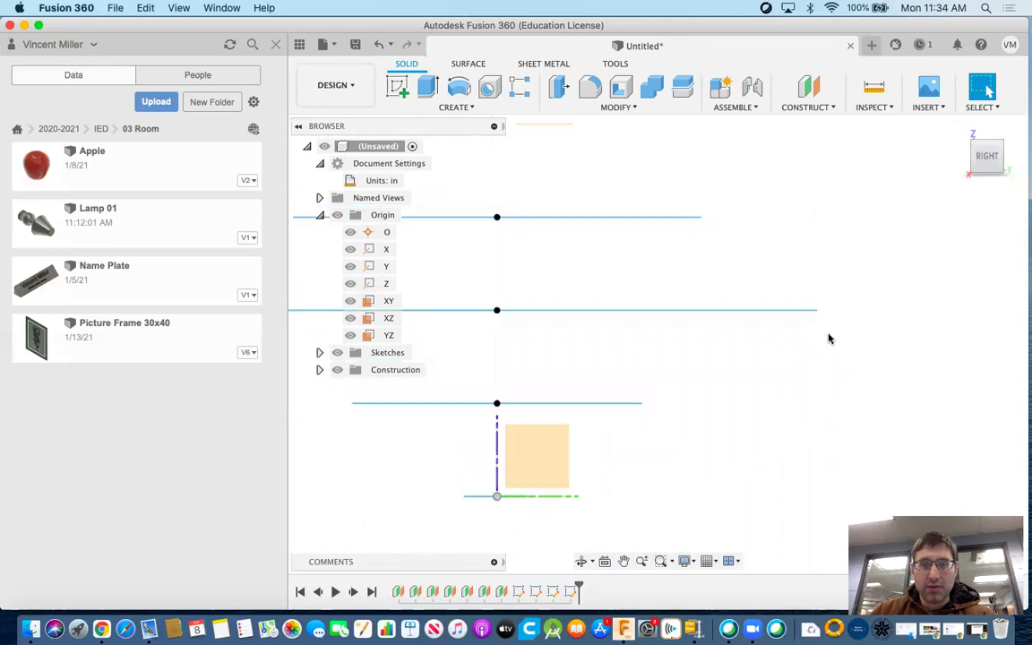
scroll(829, 339, "down", 3)
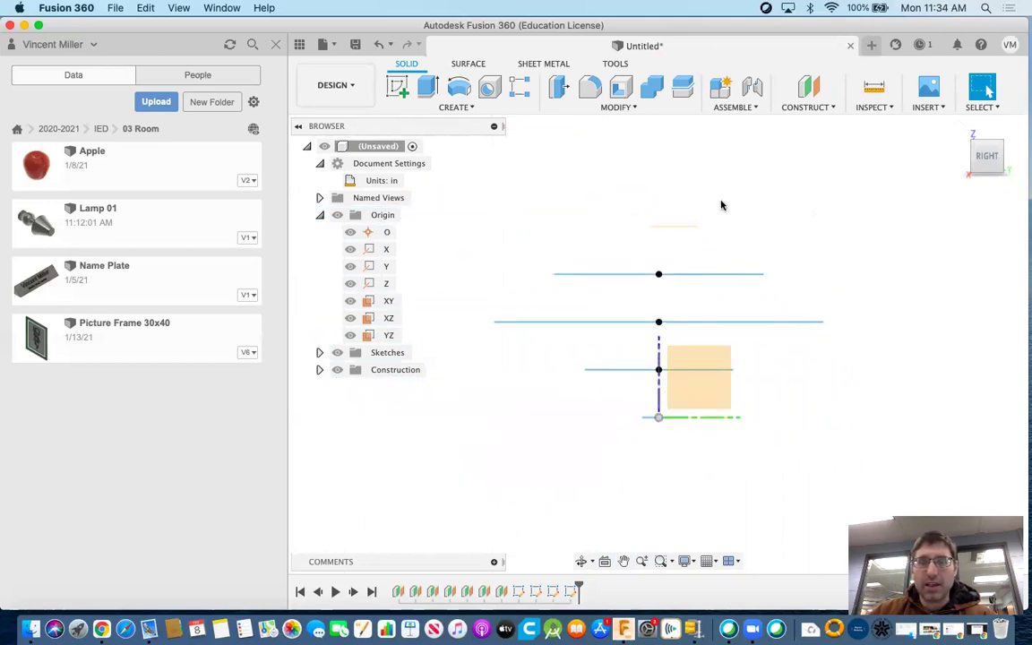
middle_click_drag(721, 210, 714, 369)
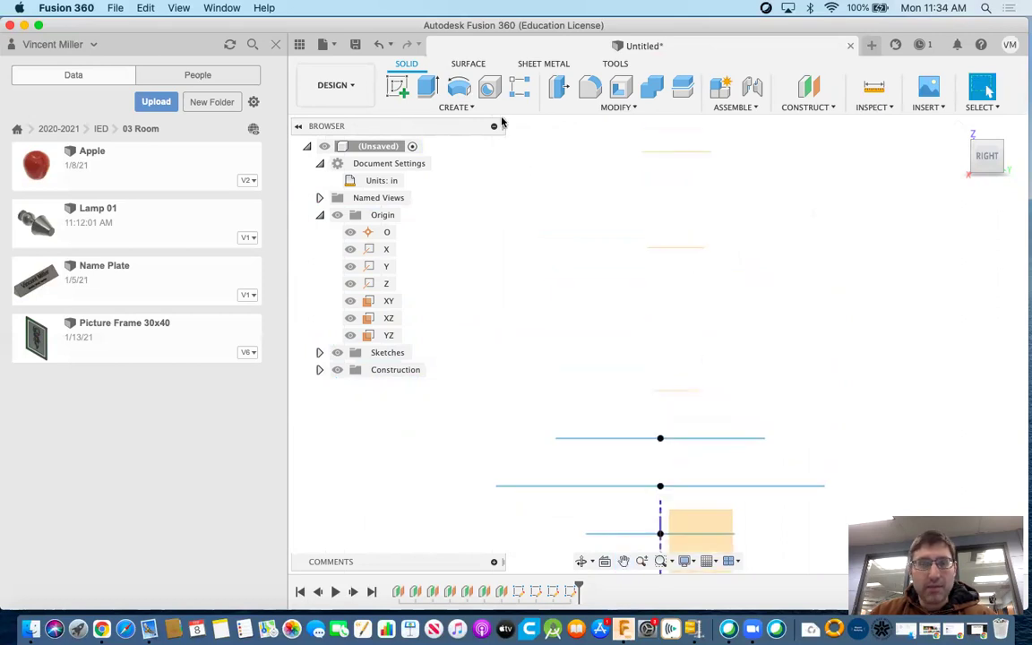
left_click(397, 86)
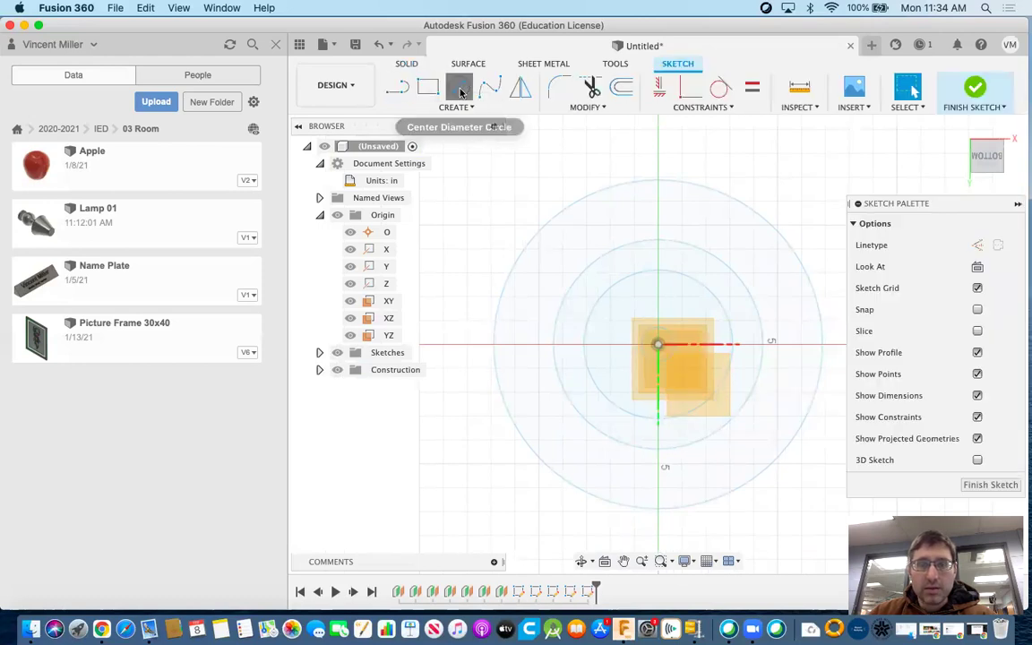
left_click(459, 87)
left_click(658, 344)
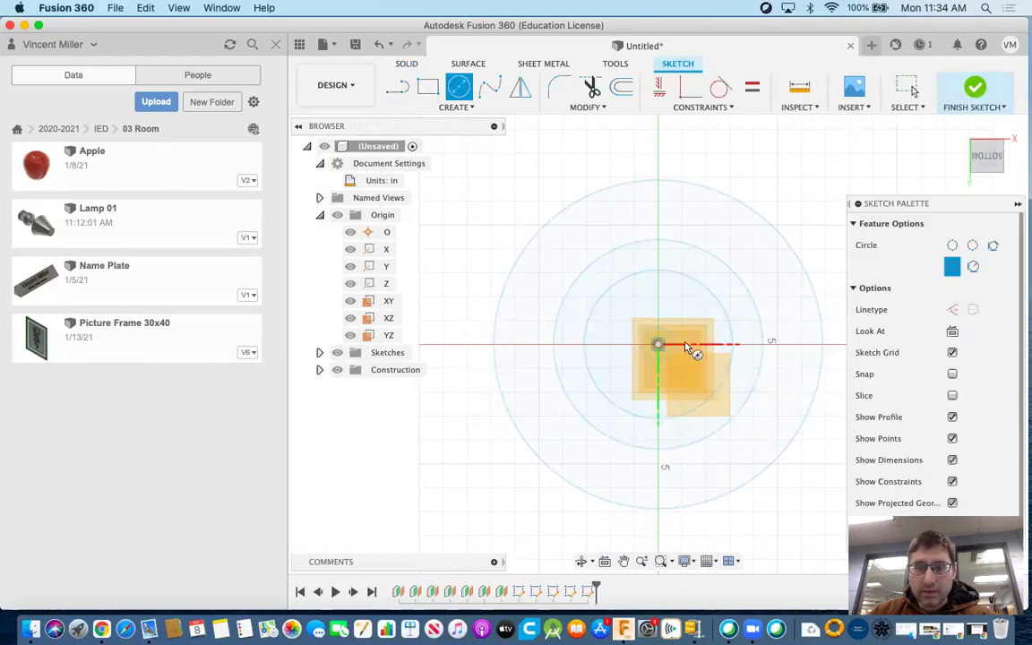
left_click(743, 337)
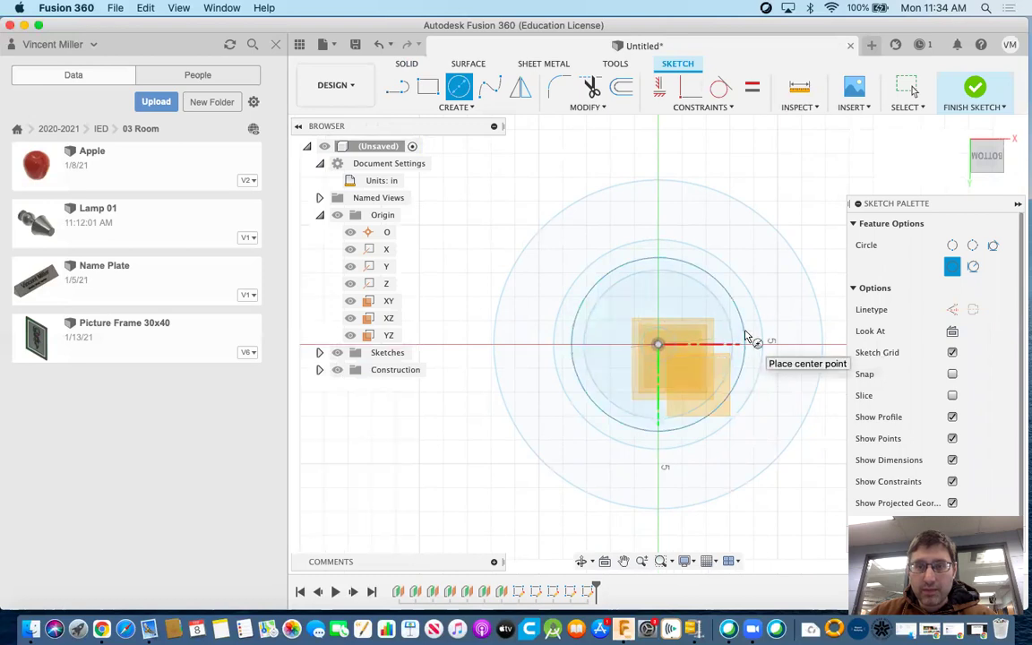
left_click(971, 95)
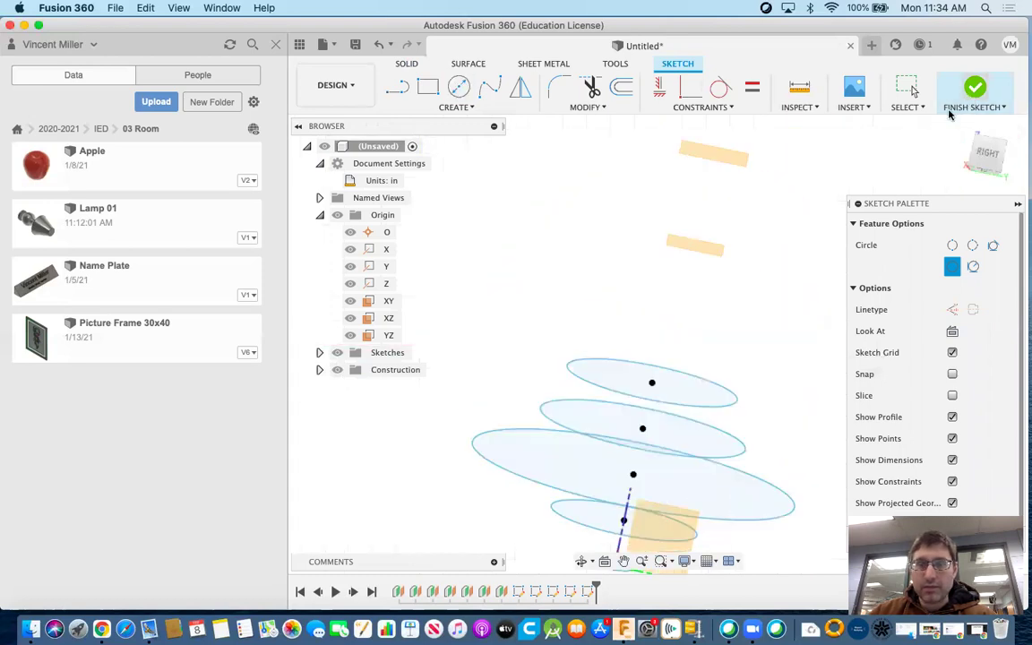
Sketch a circle about 6.9 in in diameter on the fifth offset plane, centred on the origin
middle_click_drag(772, 311, 778, 354)
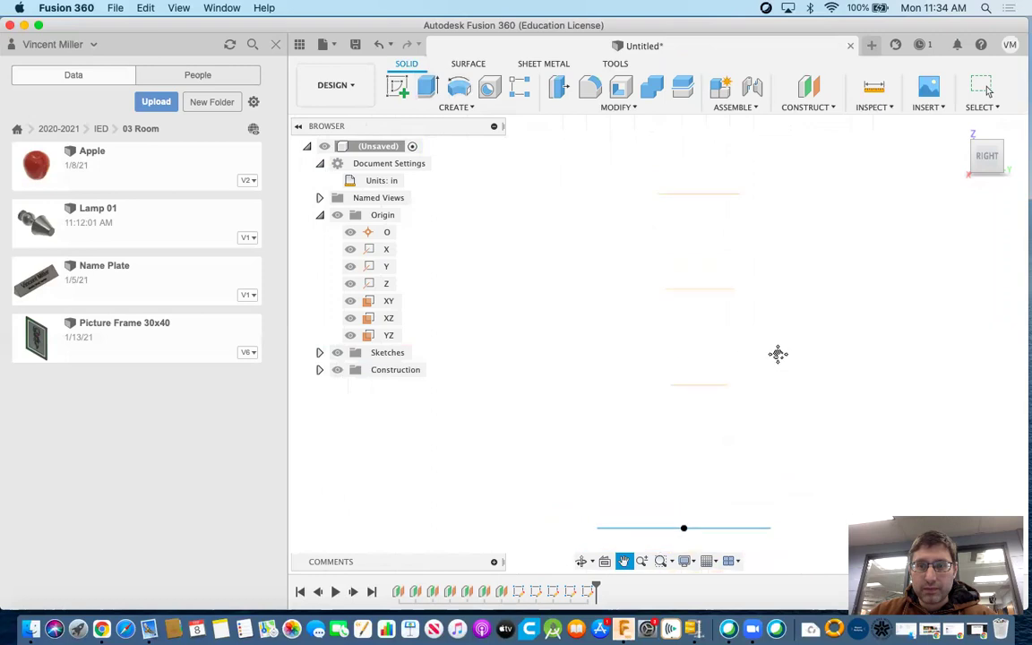
left_click(397, 86)
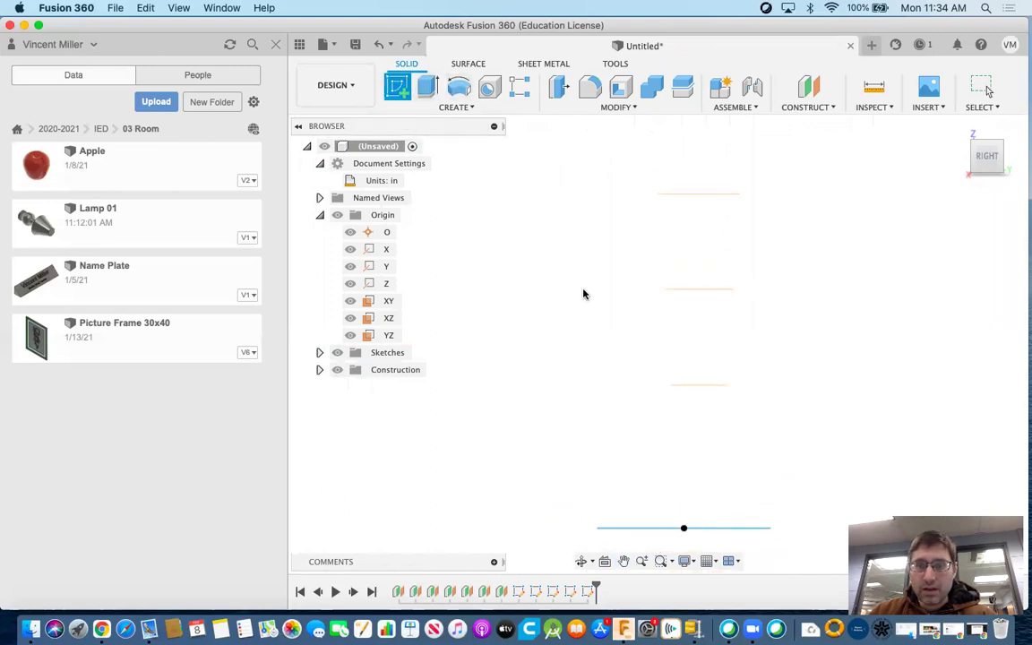
left_click(679, 377)
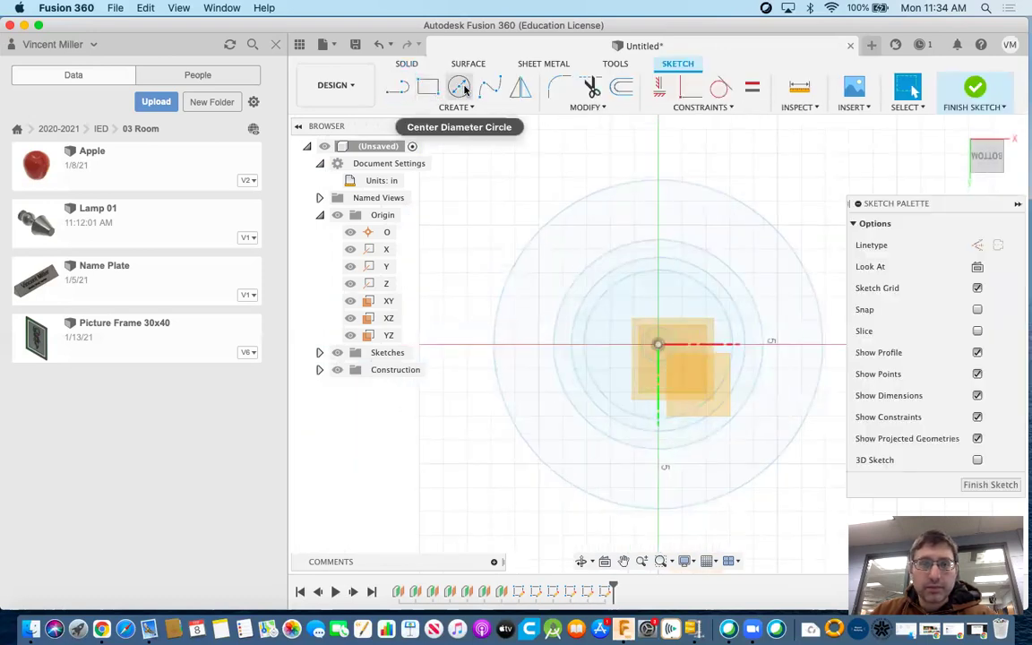
left_click(459, 86)
left_click(658, 345)
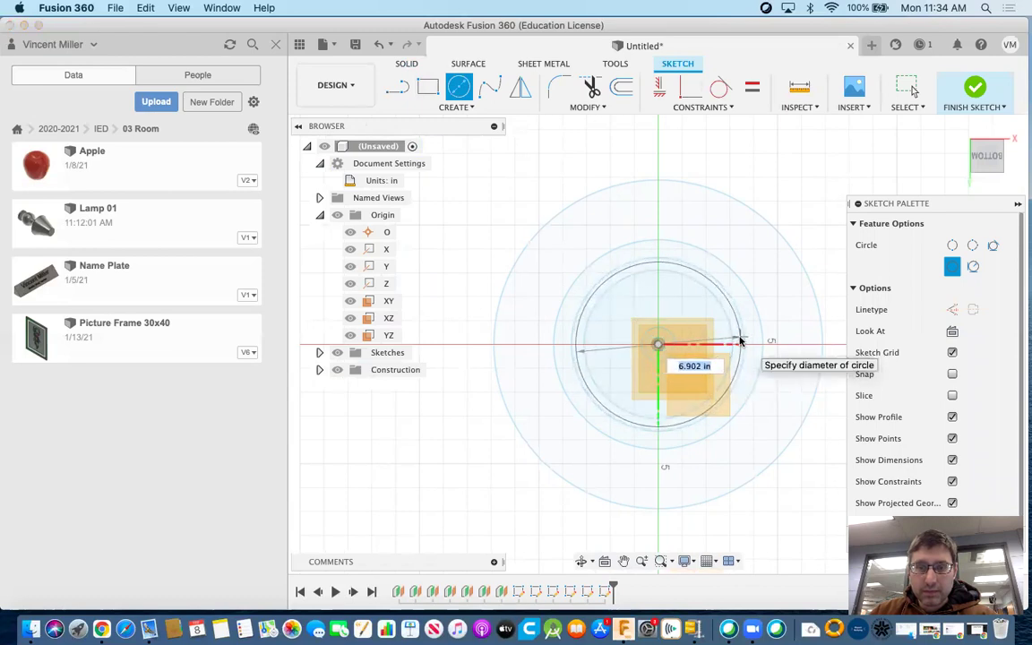
left_click(740, 342)
key("Escape")
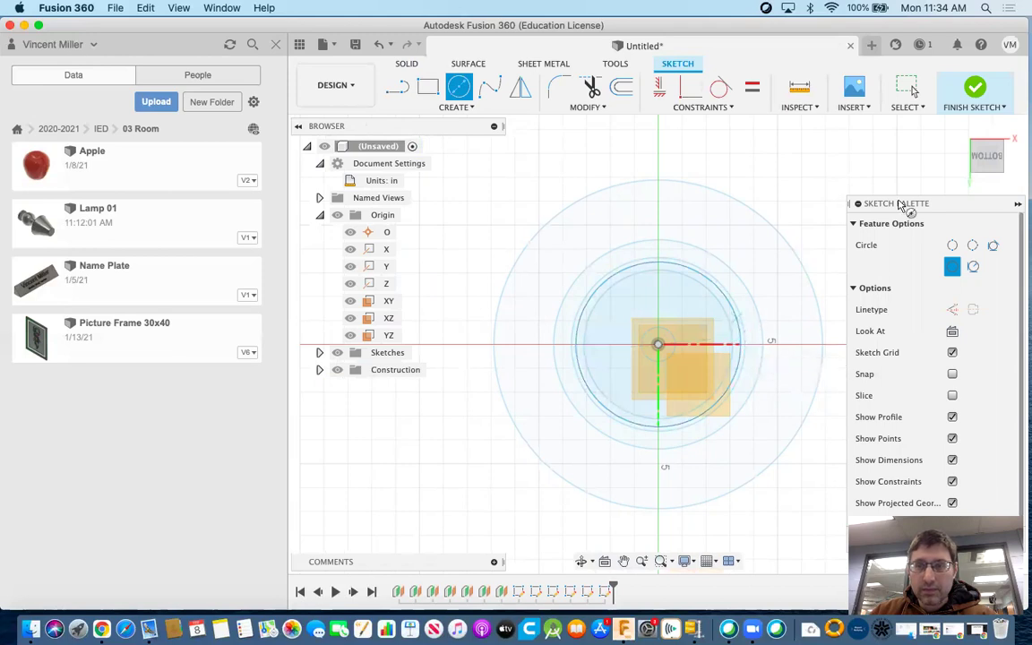
left_click(976, 93)
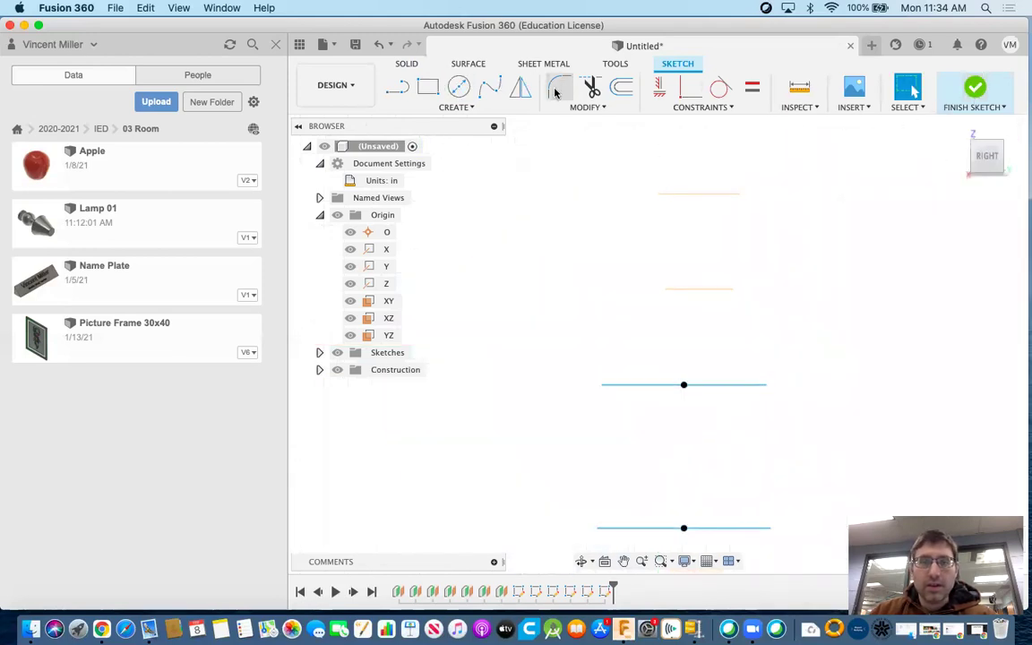
Sketch an origin-centred circle on the sixth offset plane, slightly larger than the circle on the third offset plane
left_click(684, 290)
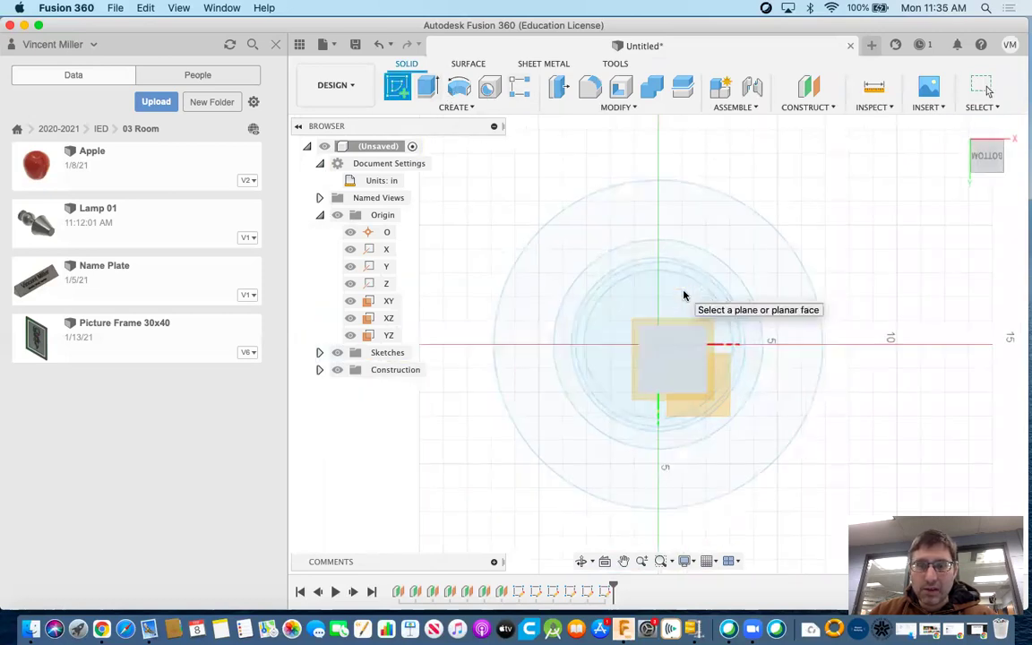
left_click(682, 295)
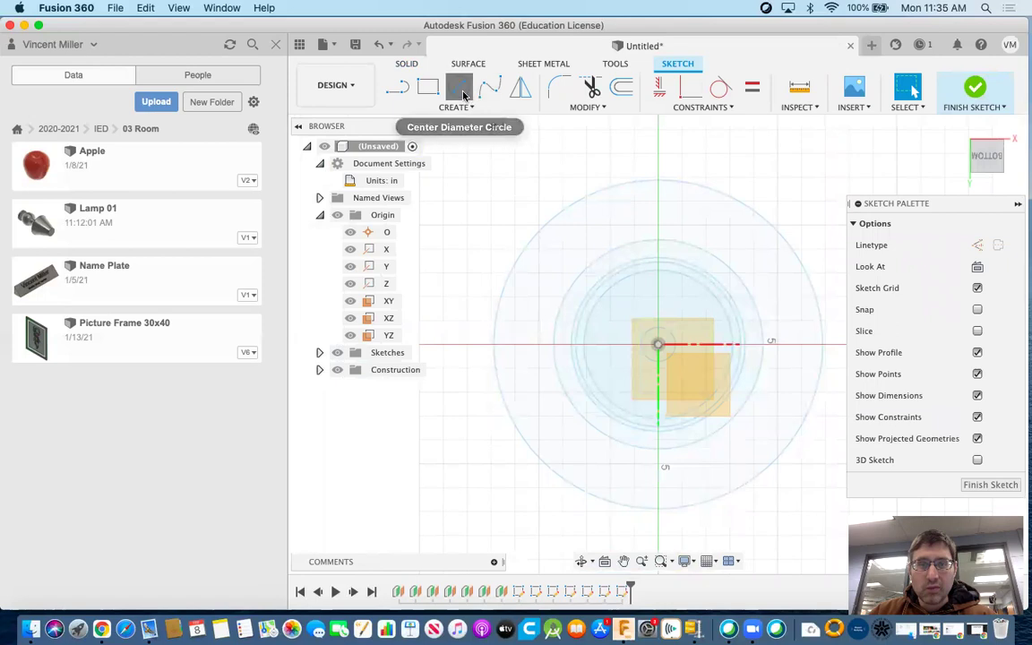
left_click(457, 86)
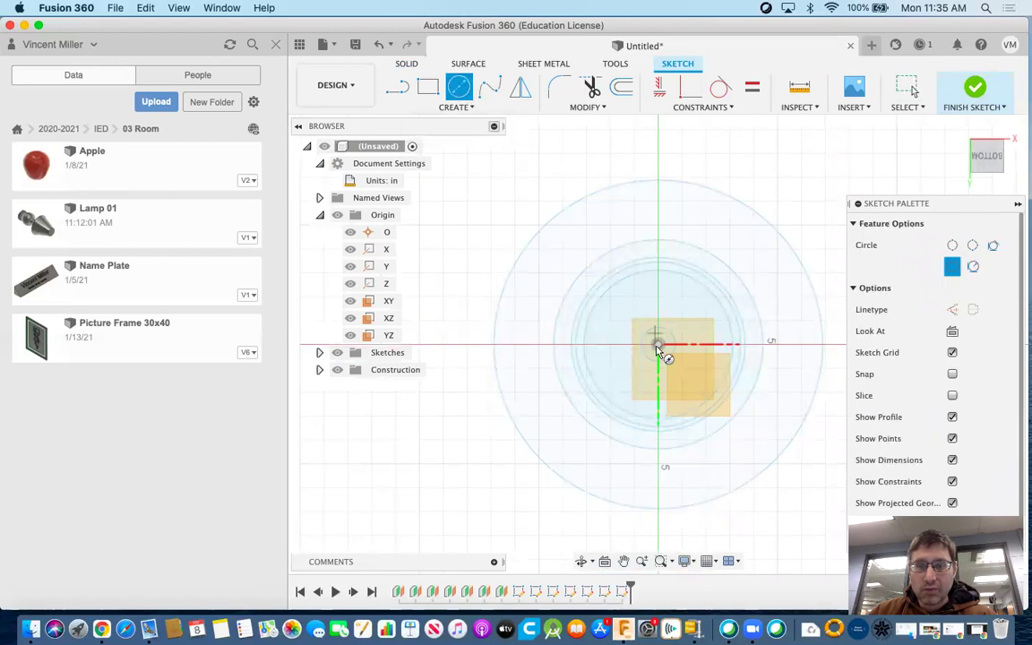
left_click(755, 274)
left_click(973, 100)
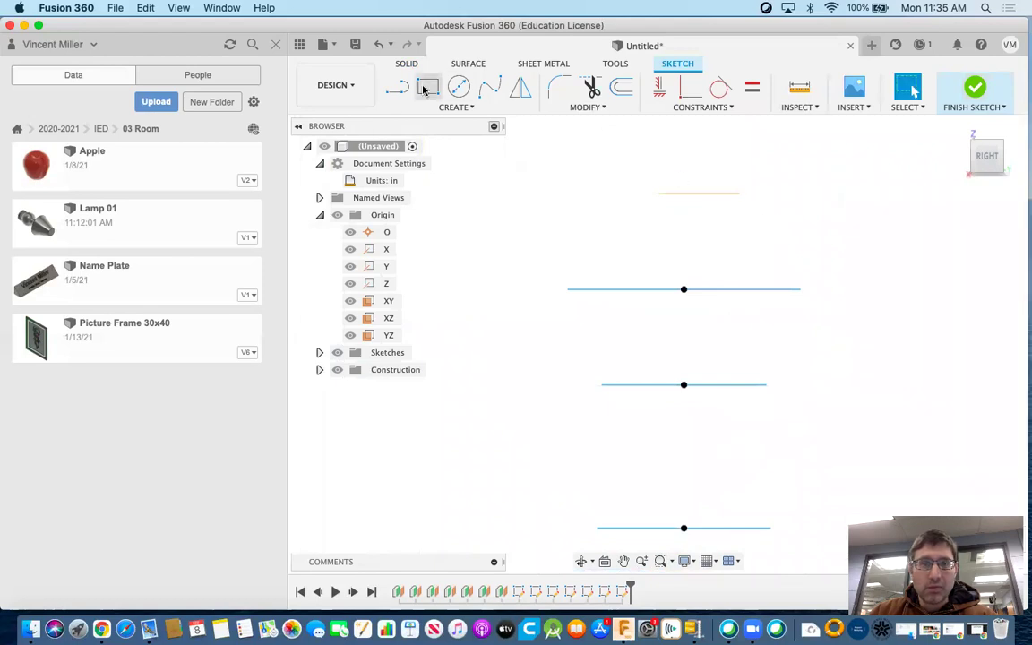
Sketch a circle about 8 in in diameter on the seventh offset plane, centred on the origin
left_click(697, 197)
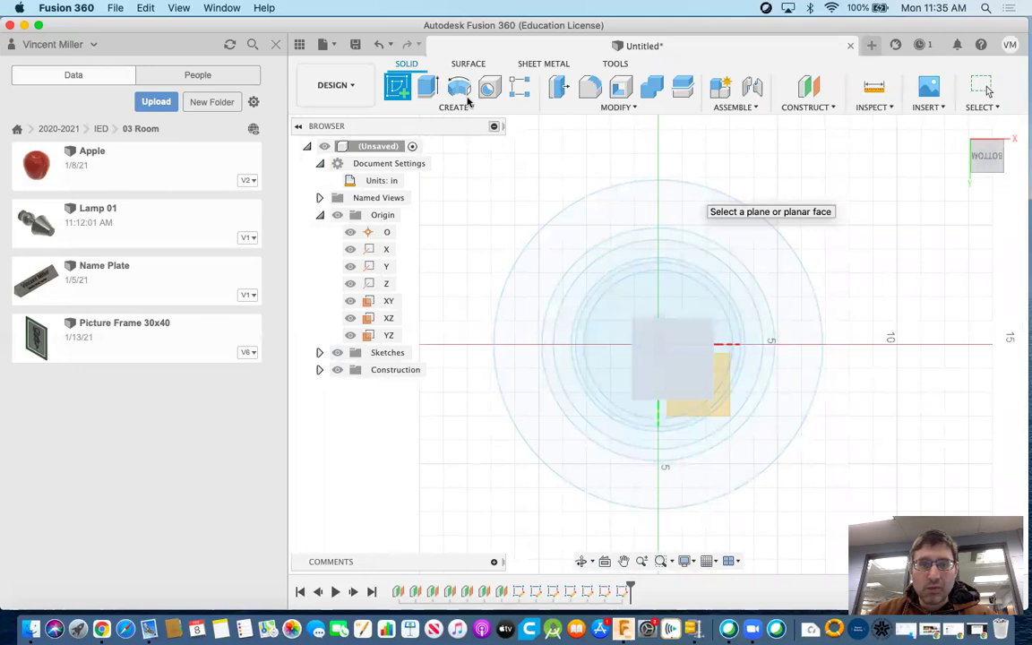
left_click(459, 86)
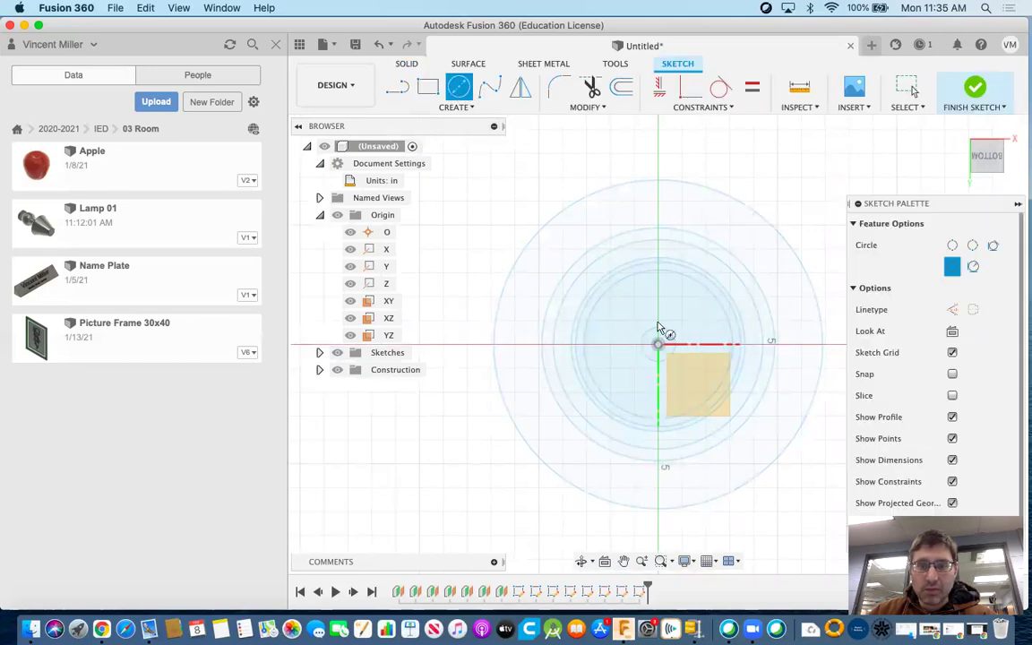
left_click(658, 344)
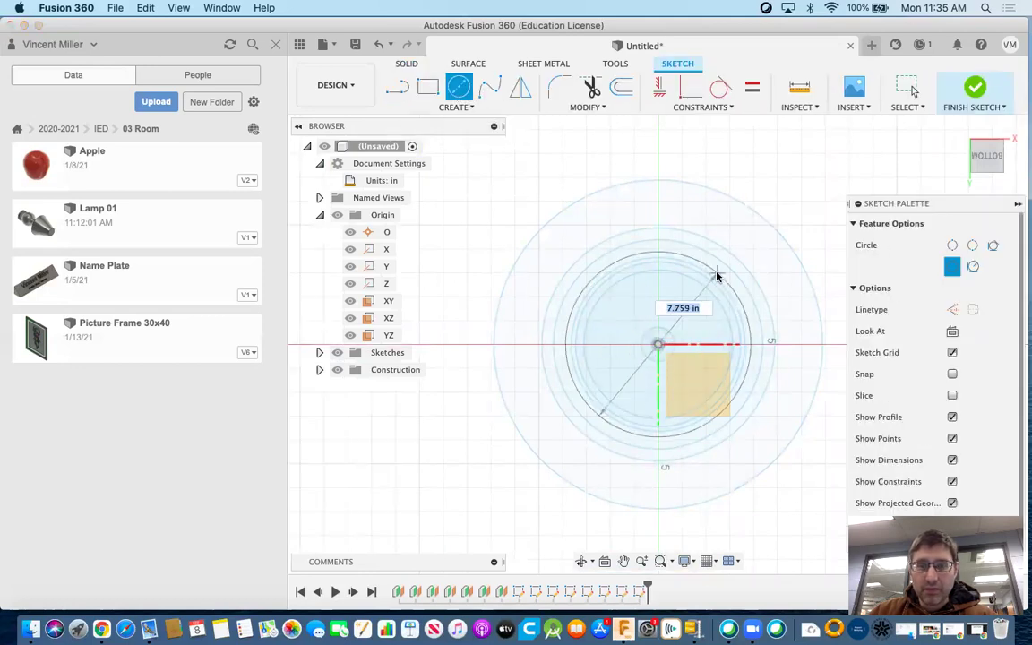
left_click(721, 275)
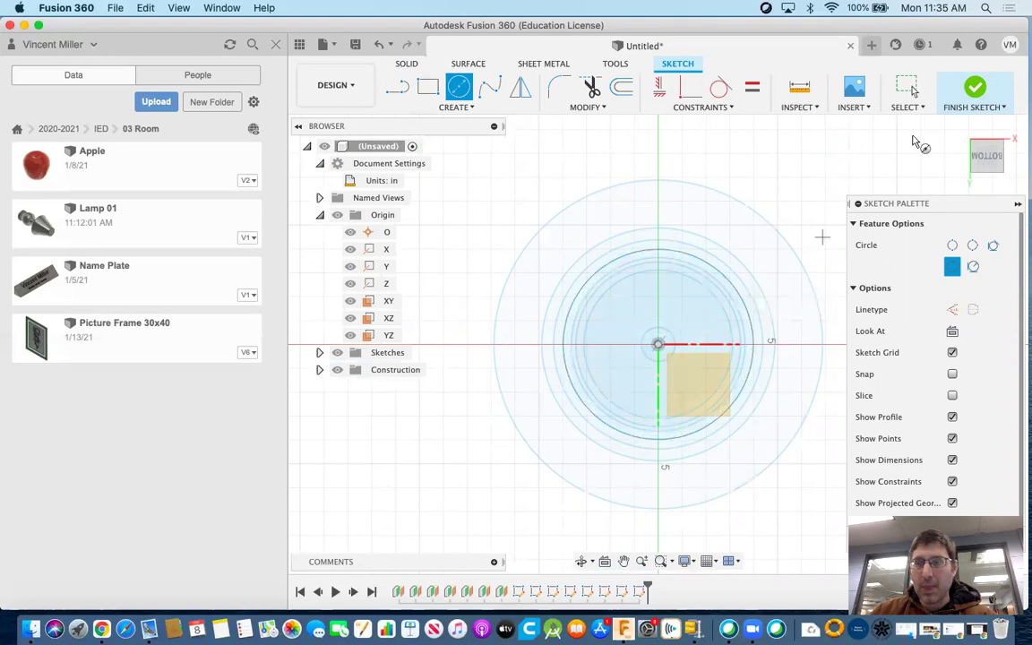
left_click(976, 87)
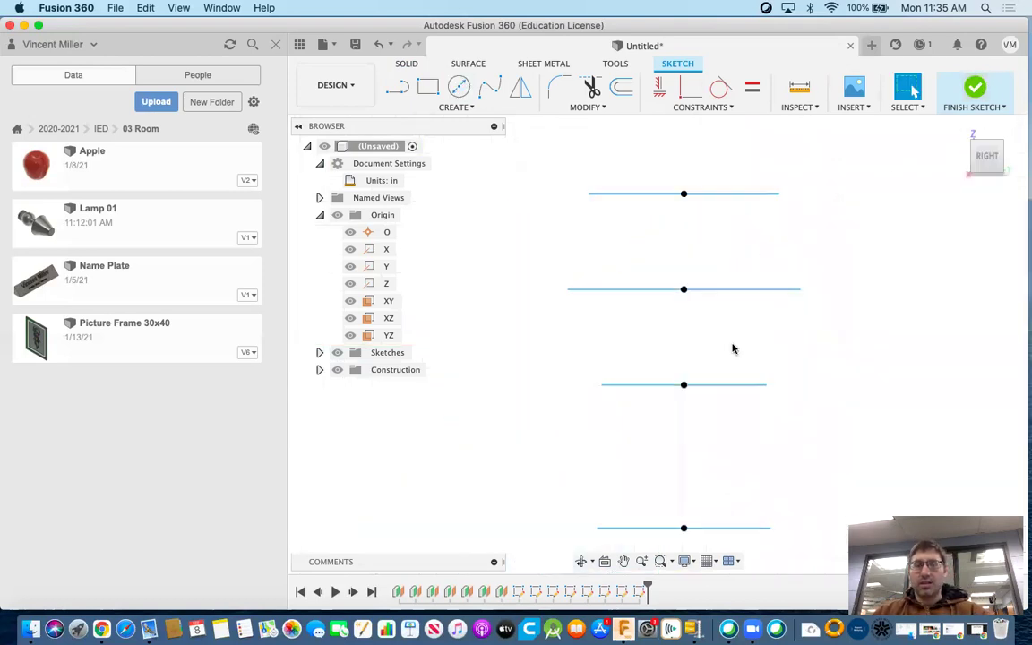
Start a solid loft with the small base circle on the XY plane as its starting profile
scroll(734, 339, "down", 3)
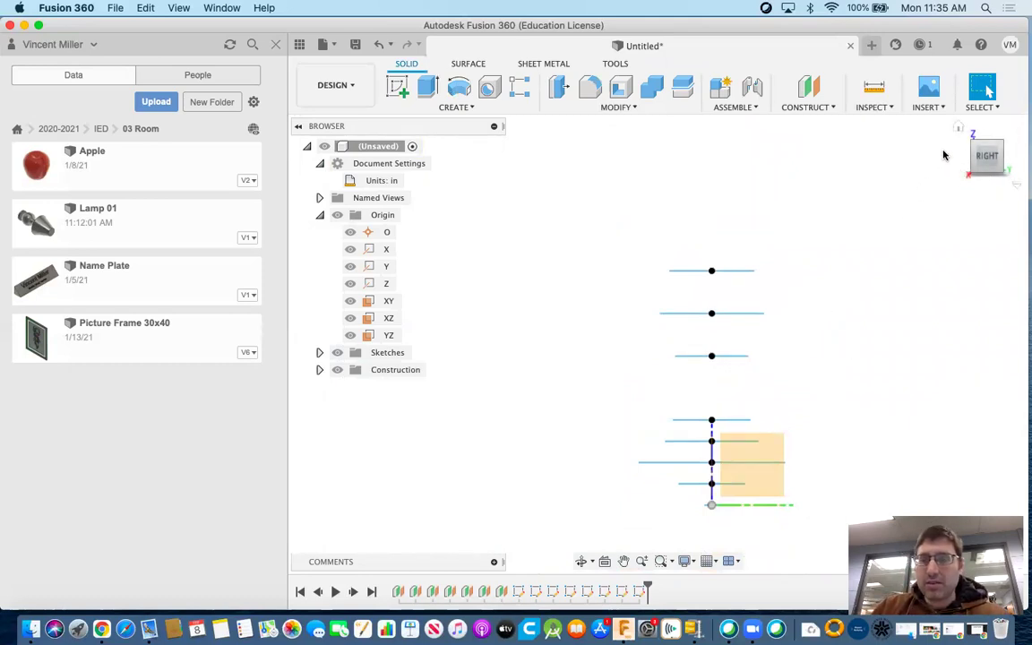
left_click_drag(983, 153, 991, 170)
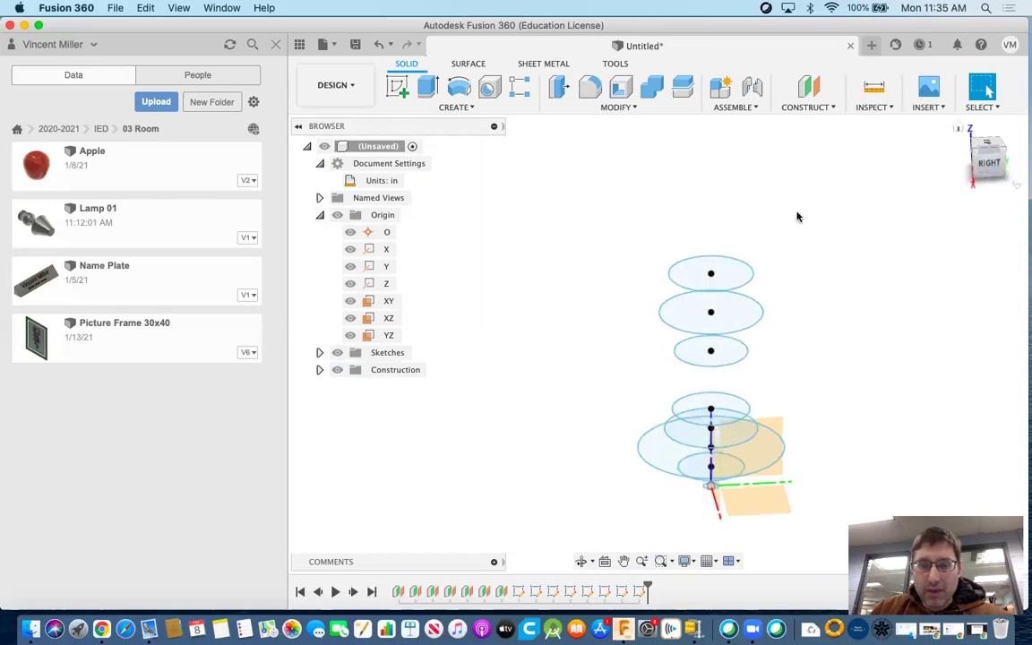
left_click(455, 106)
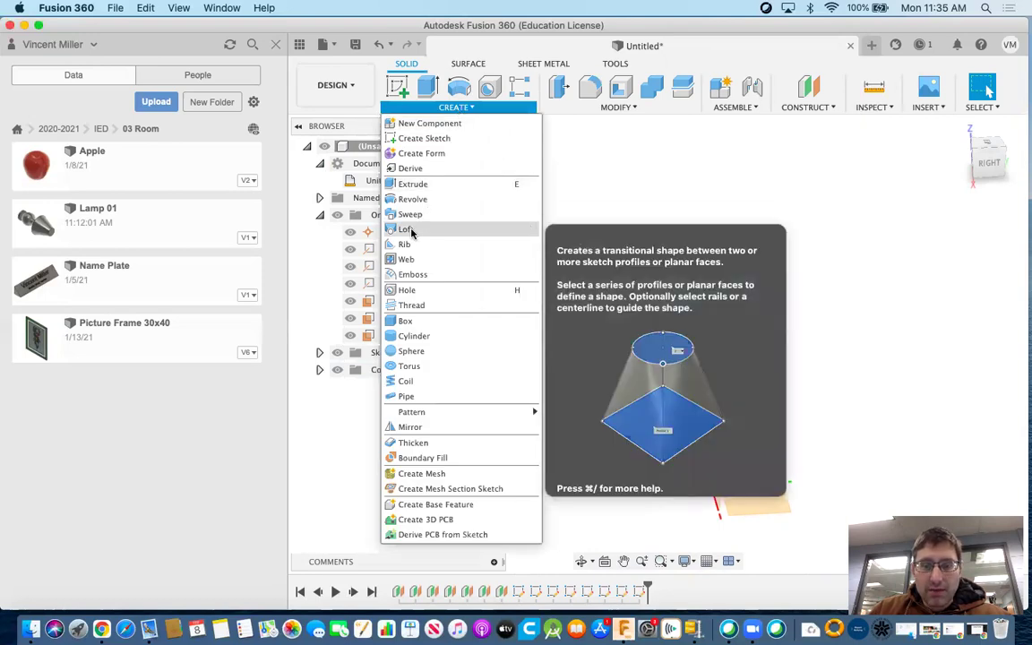
left_click(408, 231)
left_click_drag(769, 155, 199, 151)
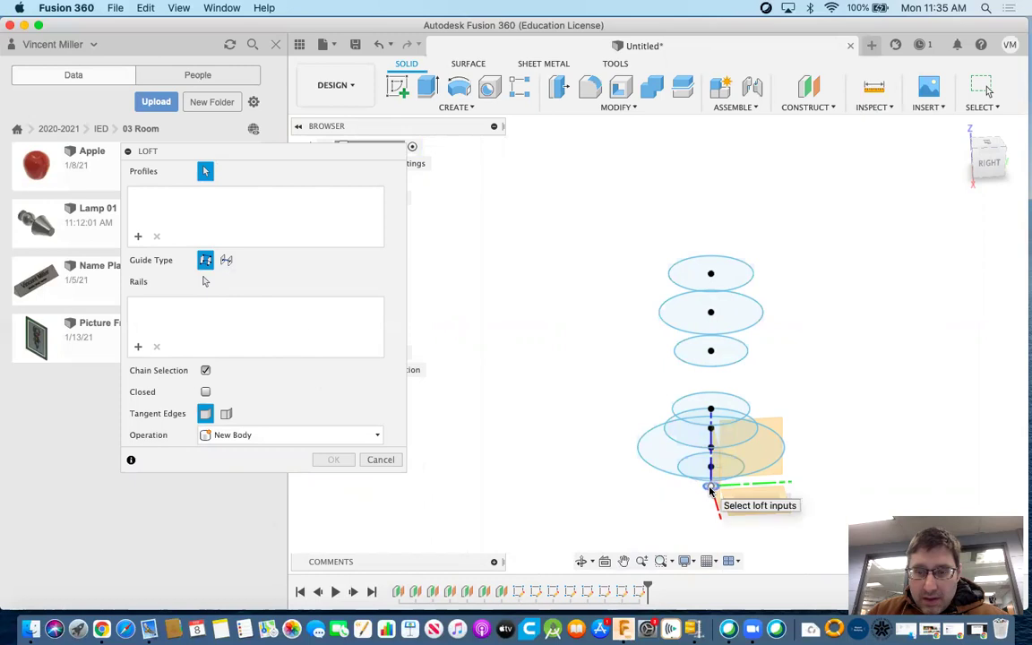
left_click(711, 489)
scroll(717, 492, "up", 10)
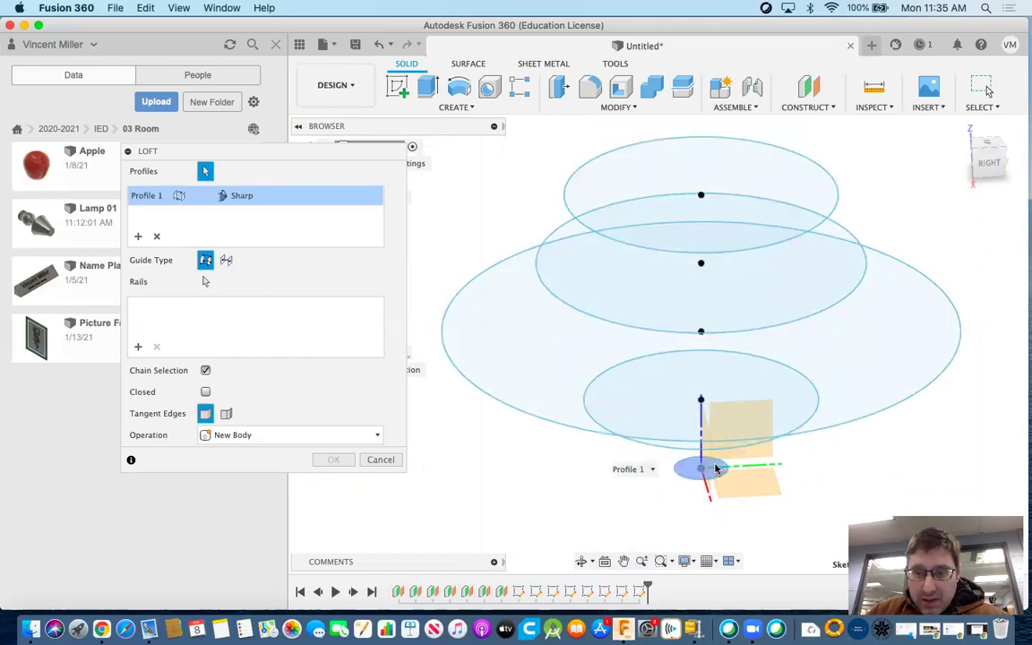
left_click(708, 470)
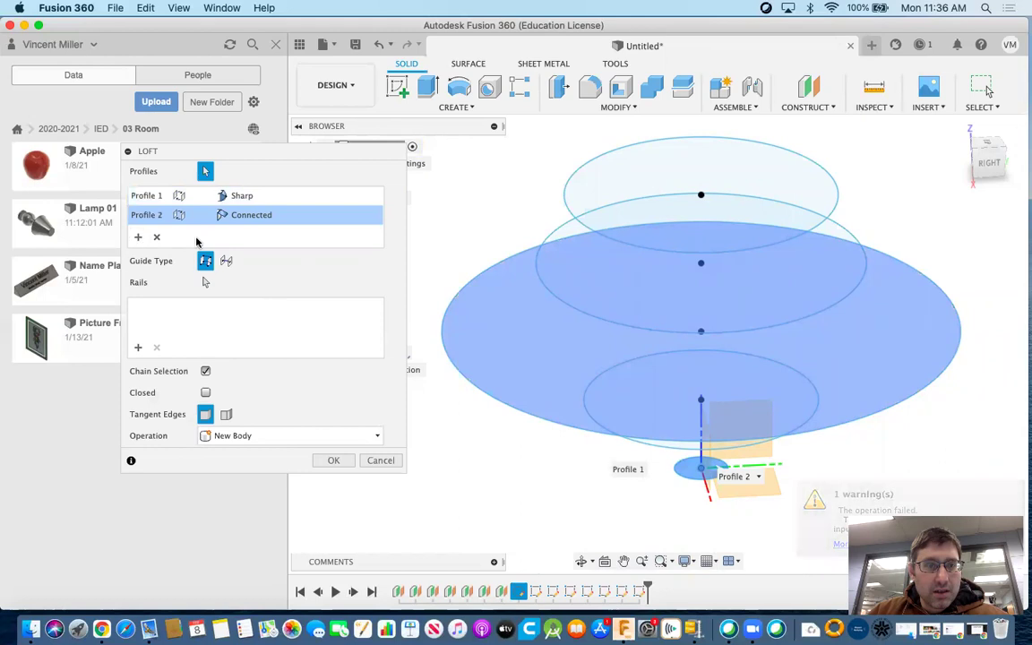
Add the circles on the first four offset planes to the loft as profiles, in order from bottom to top
left_click(674, 448)
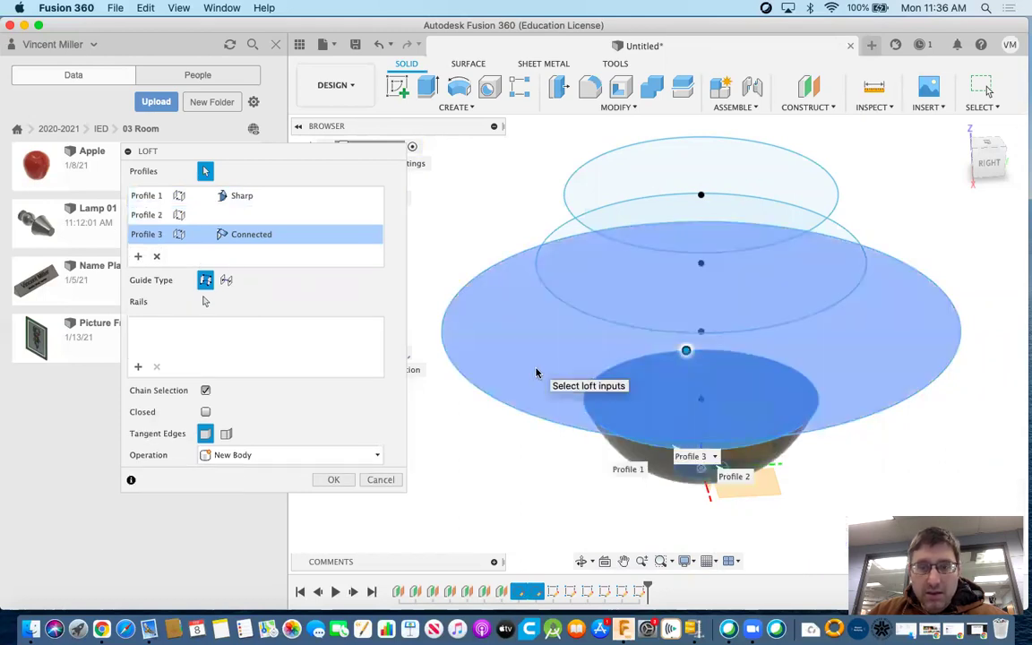
left_click(589, 290)
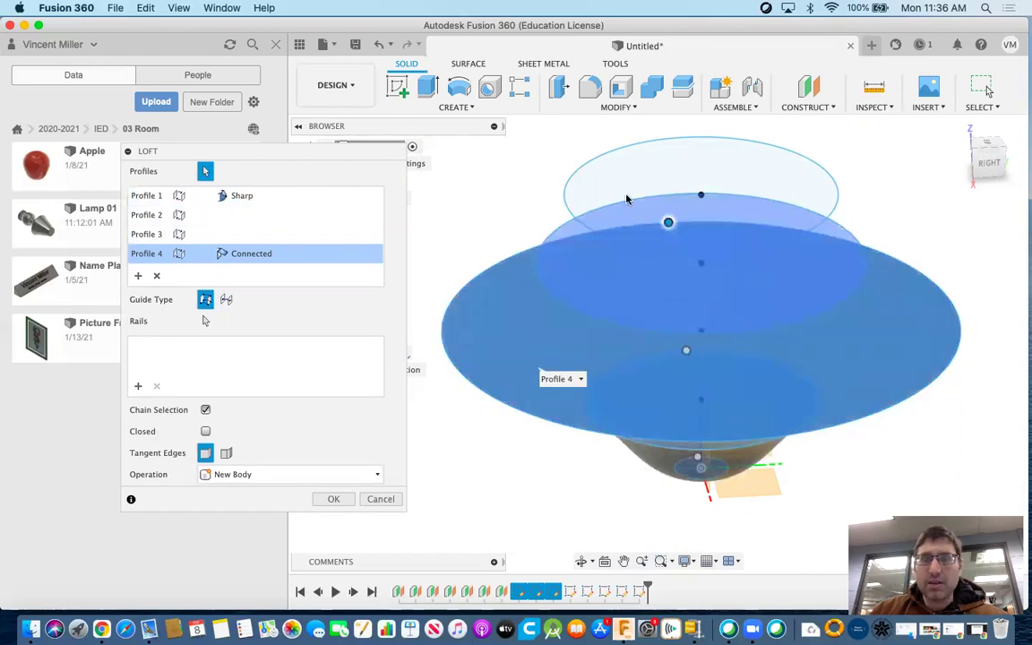
left_click(591, 208)
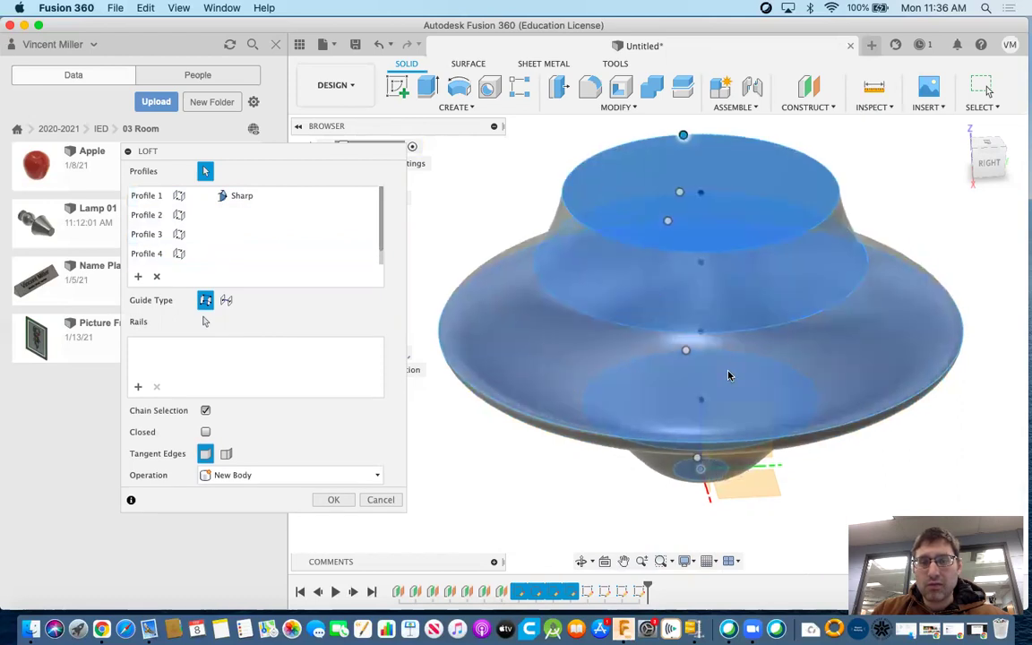
Add the circles on the fifth, sixth and seventh offset planes as loft profiles, and check the vase outline from the right side
scroll(731, 377, "down", 5)
scroll(730, 362, "down", 2)
left_click(741, 225)
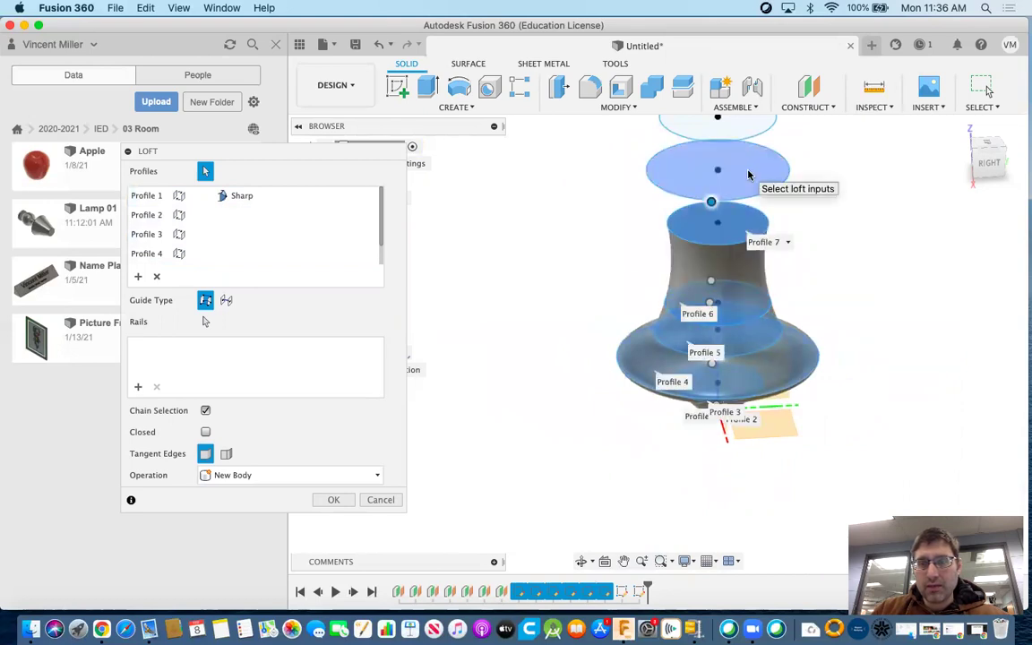
left_click(751, 132)
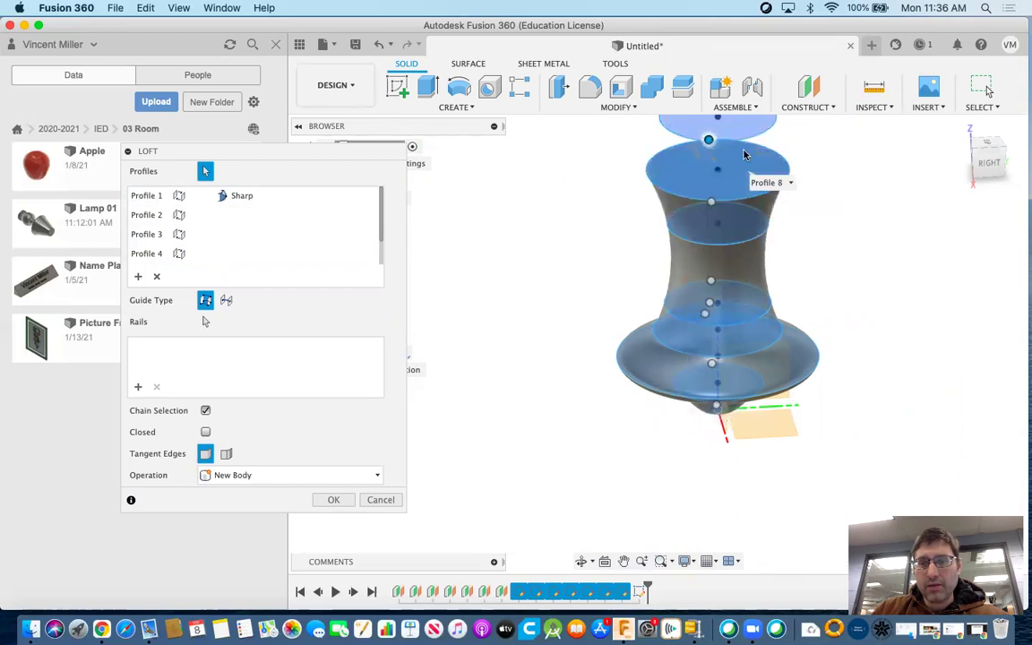
left_click(758, 153)
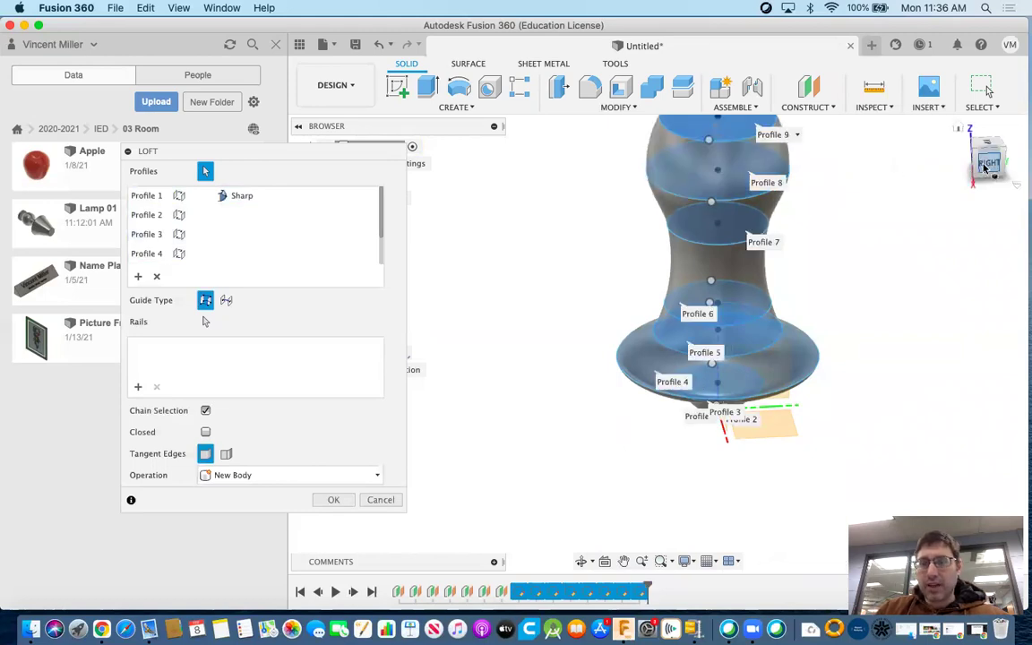
left_click(977, 167)
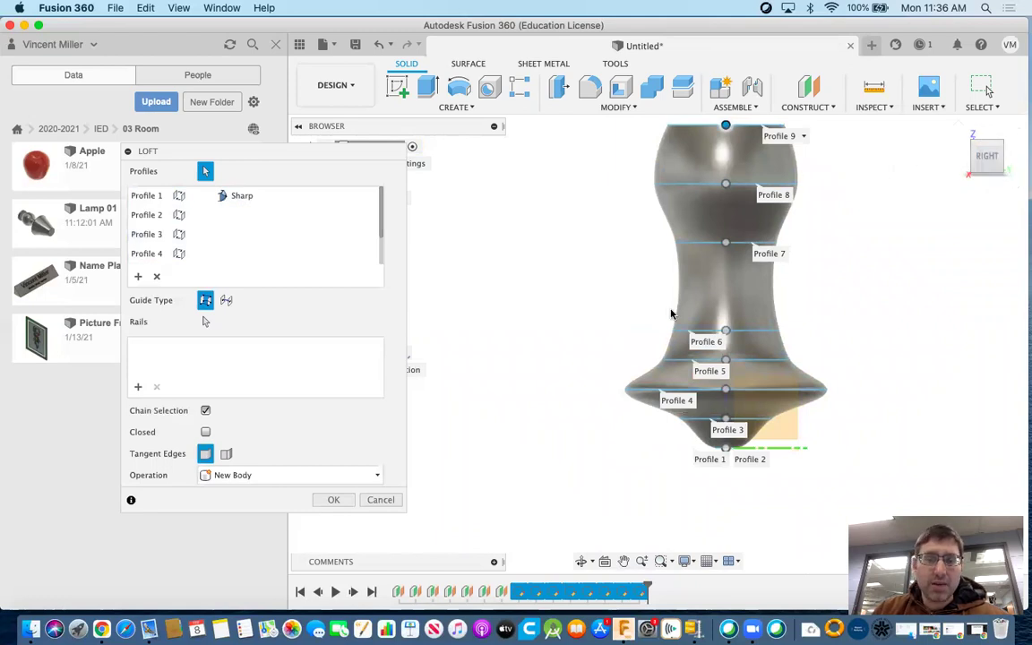
Complete the loft through all the circle profiles as a new body
left_click(340, 500)
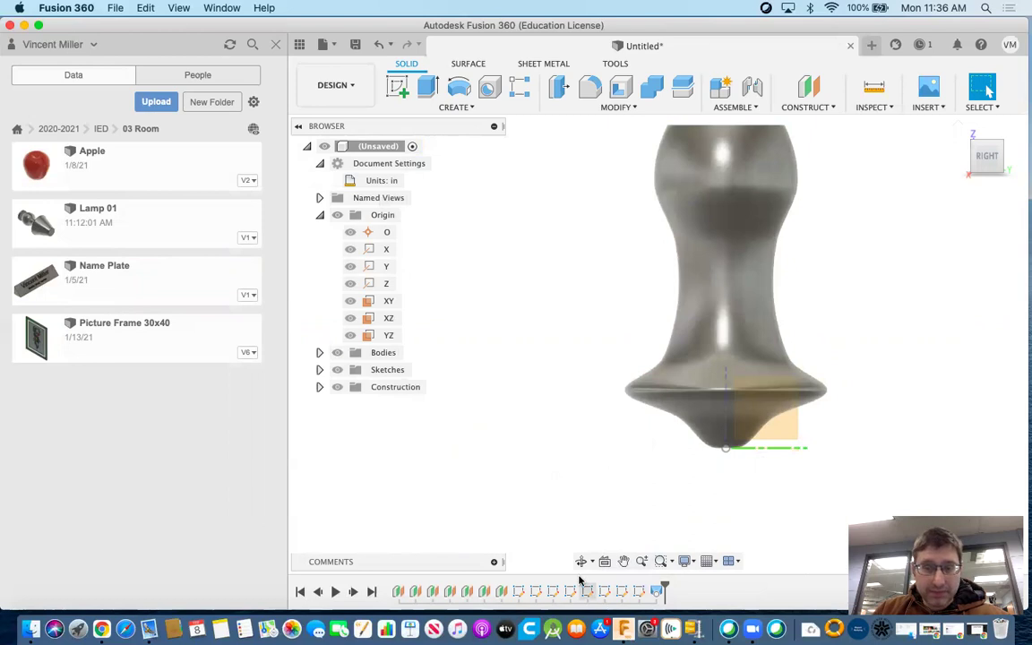
Set the third offset plane's distance to 3 in
double_click(432, 593)
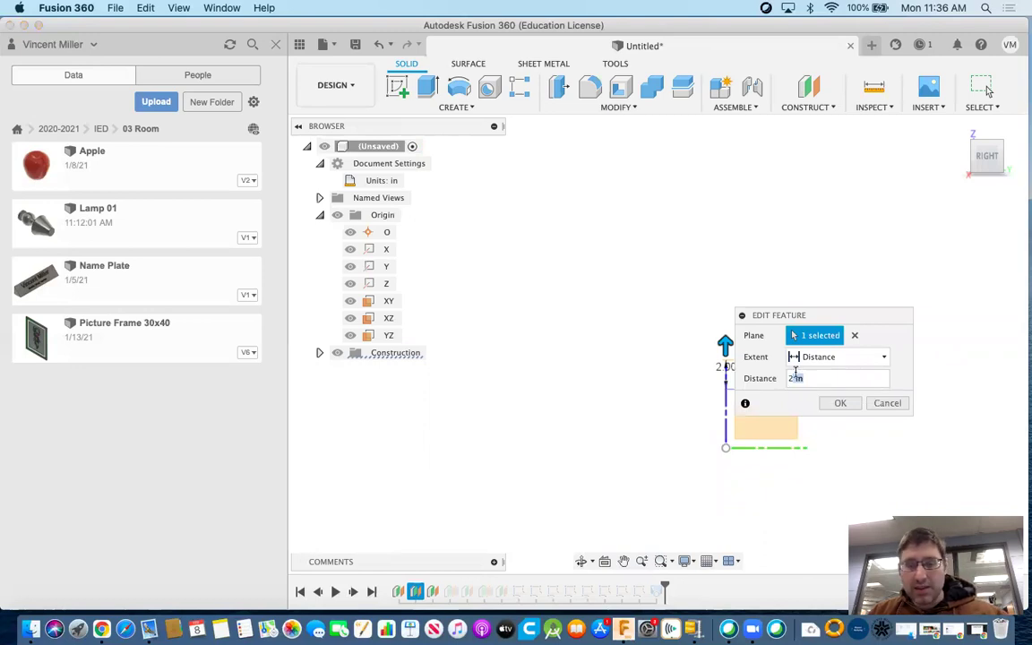
type("3")
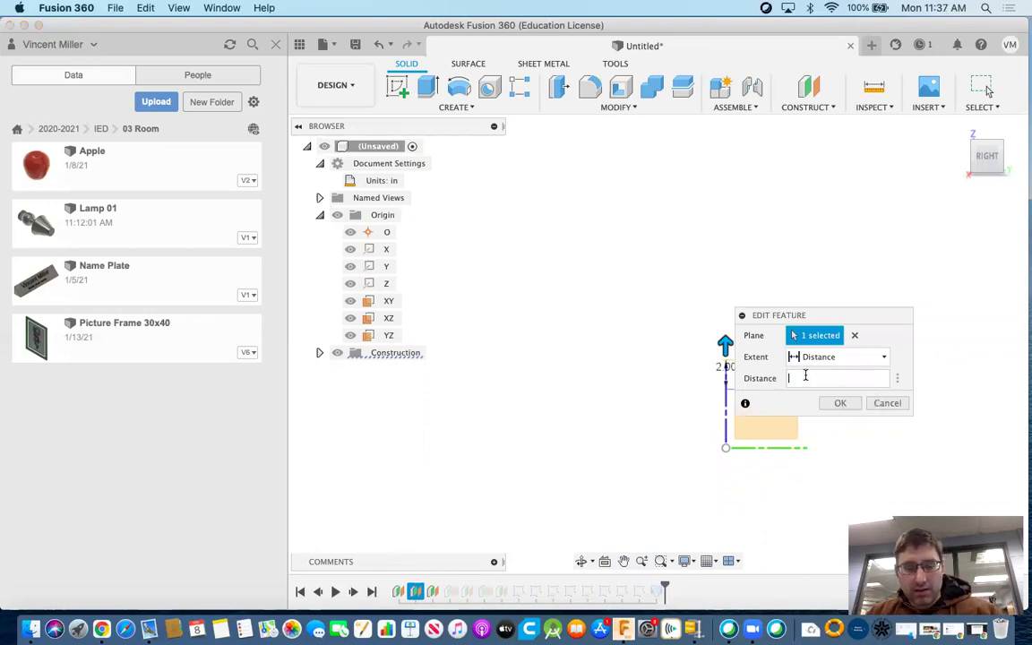
left_click(834, 403)
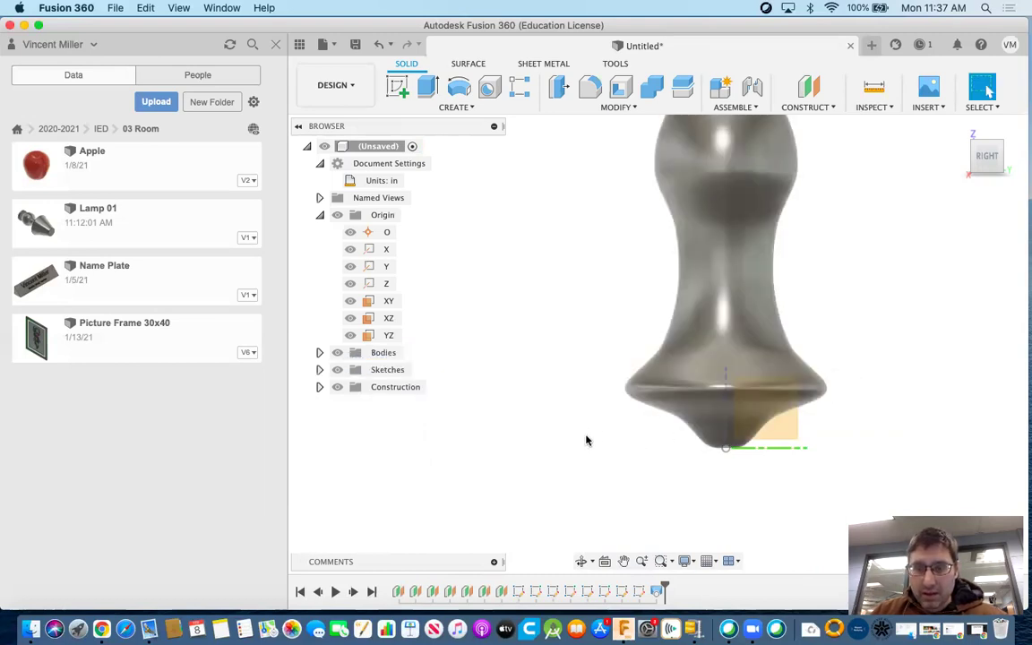
Enlarge the circle on the first offset plane until the vase's base is nearly as wide as its widest part
double_click(536, 592)
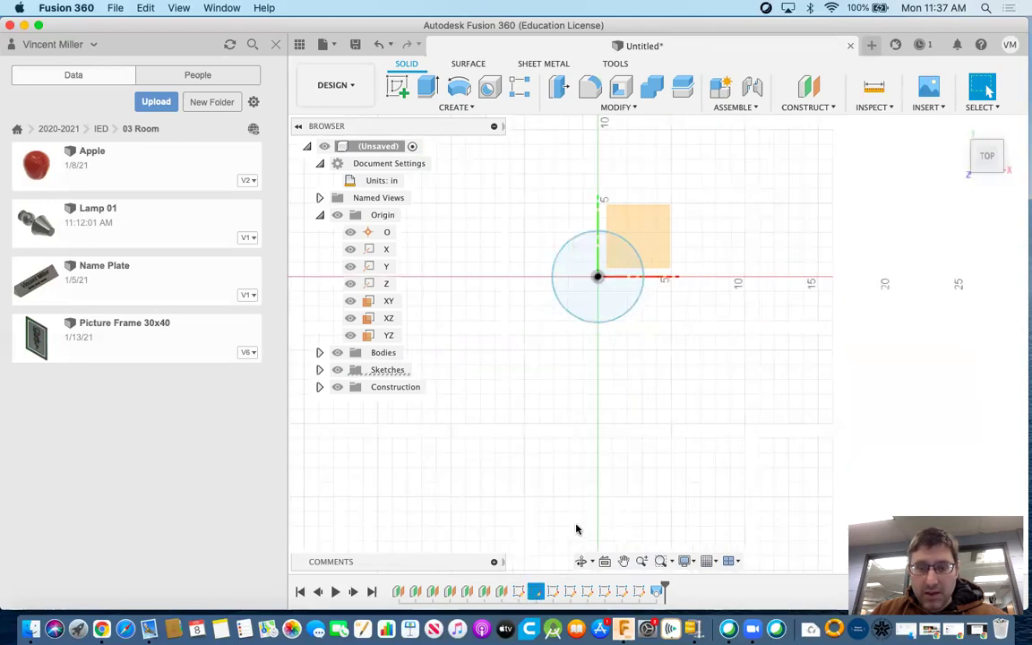
left_click_drag(633, 312, 671, 340)
left_click(976, 91)
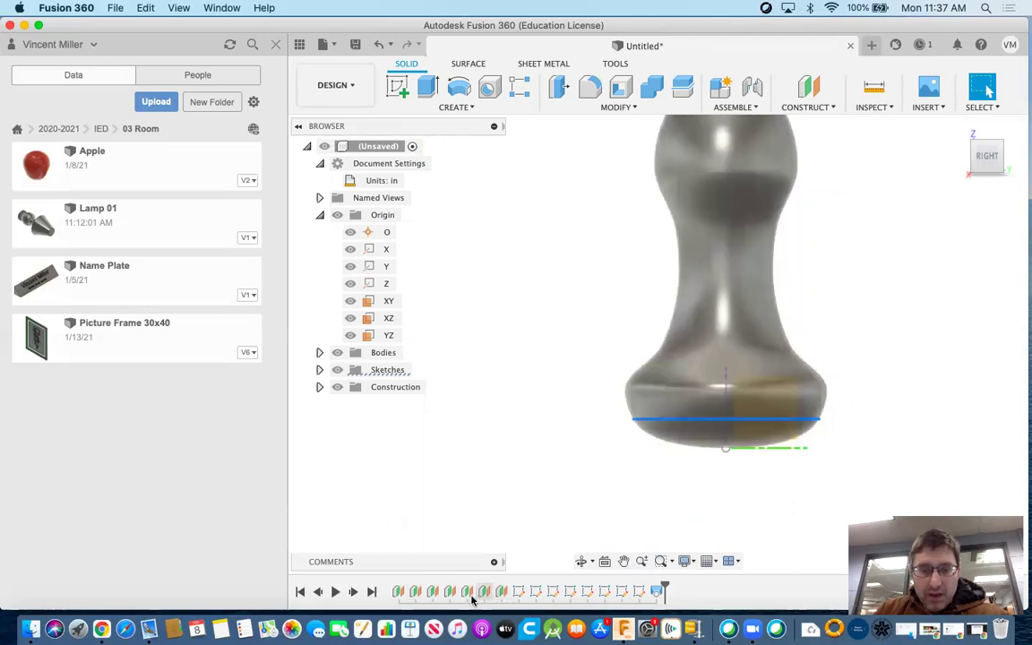
Set the first offset plane's distance to 4 in and the second offset plane's distance to 5 in
double_click(415, 593)
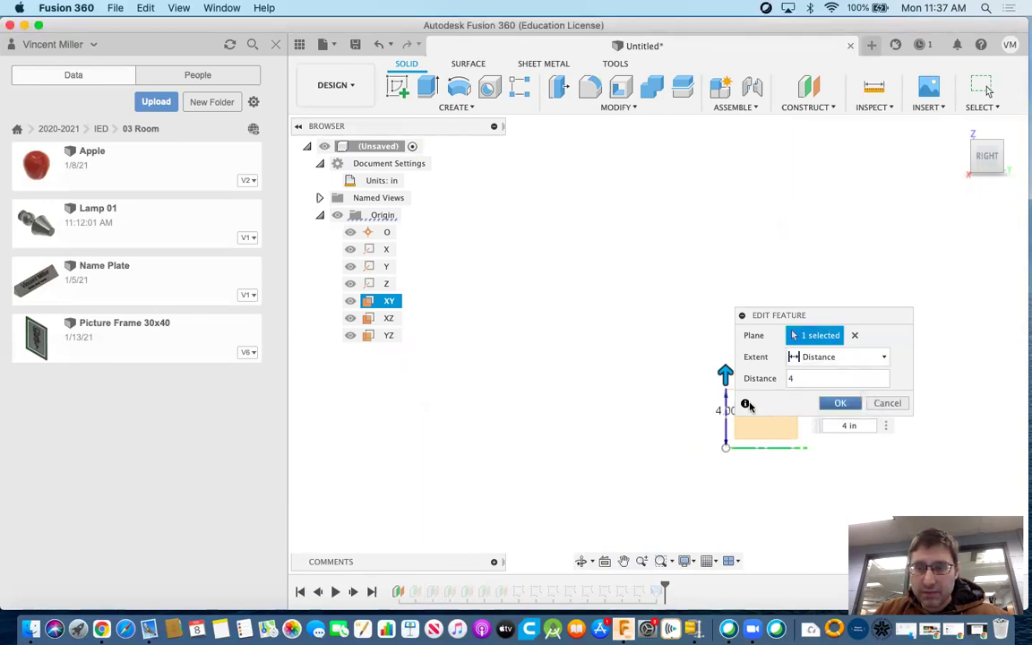
left_click(838, 404)
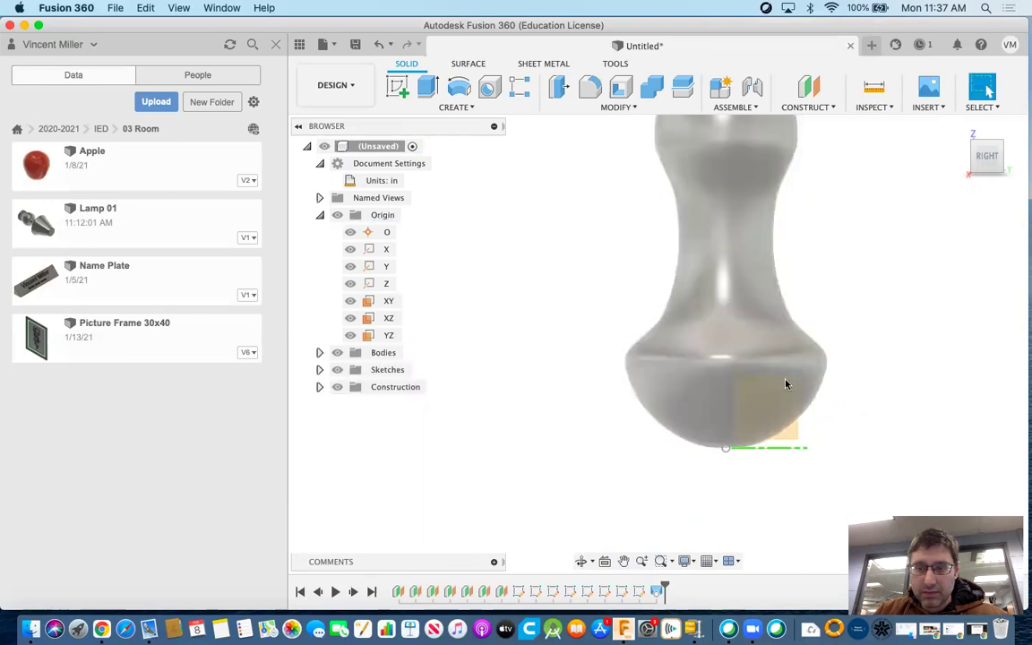
double_click(415, 592)
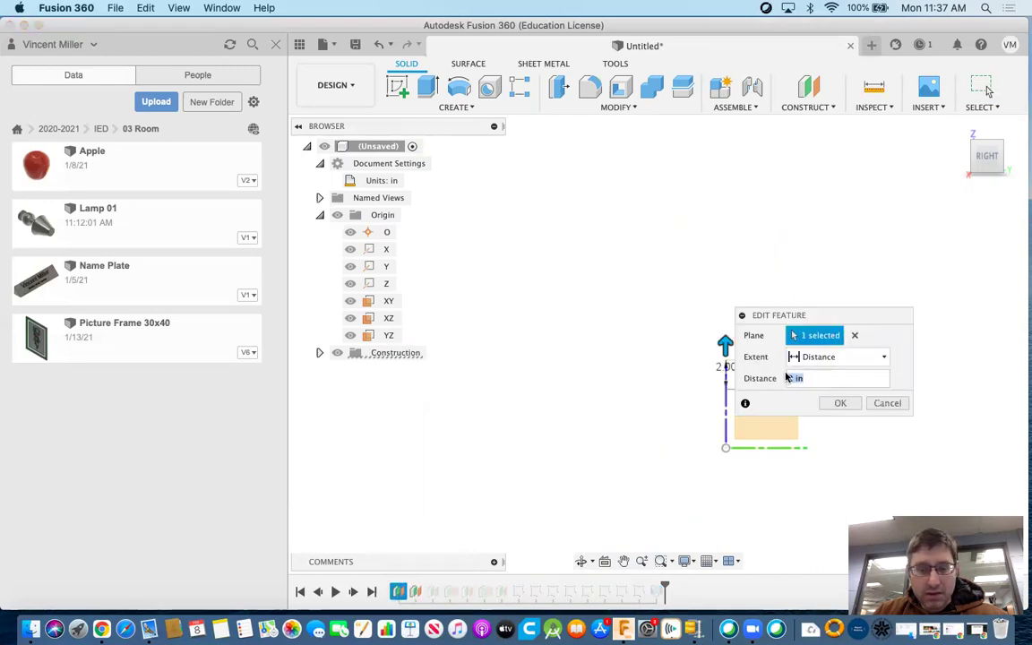
left_click(837, 405)
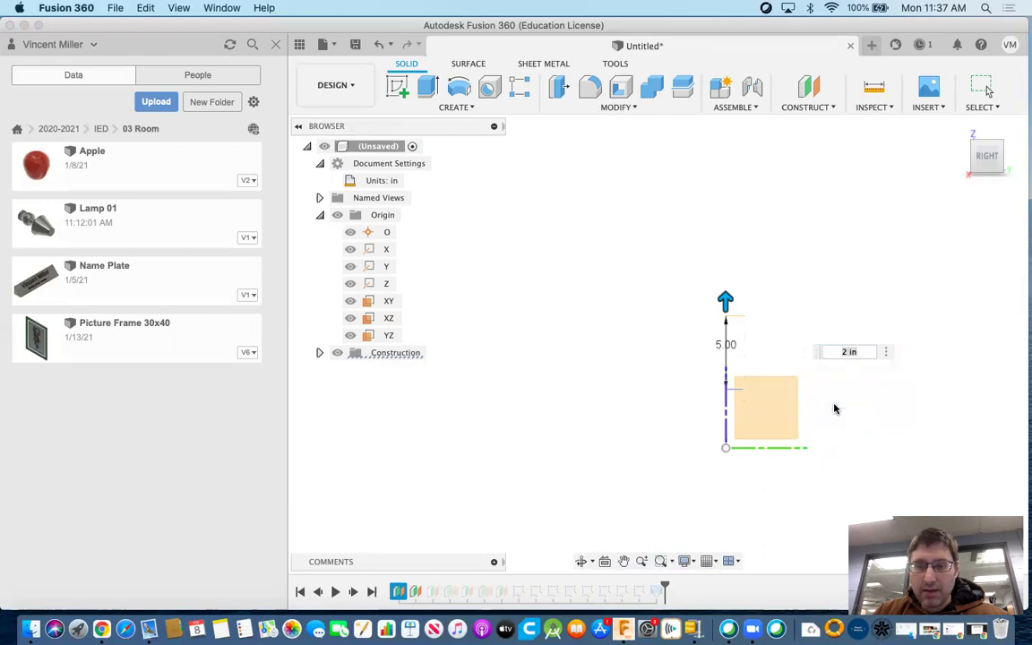
Increase the third offset plane's distance and set the fourth offset plane's distance to 4 in
double_click(433, 594)
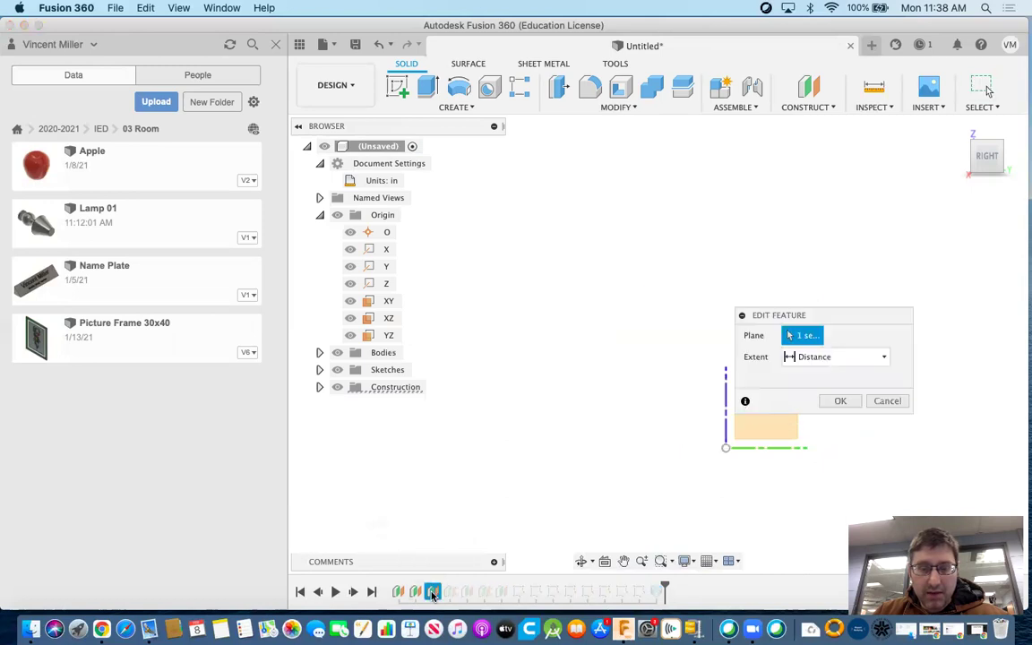
left_click(817, 378)
left_click(841, 403)
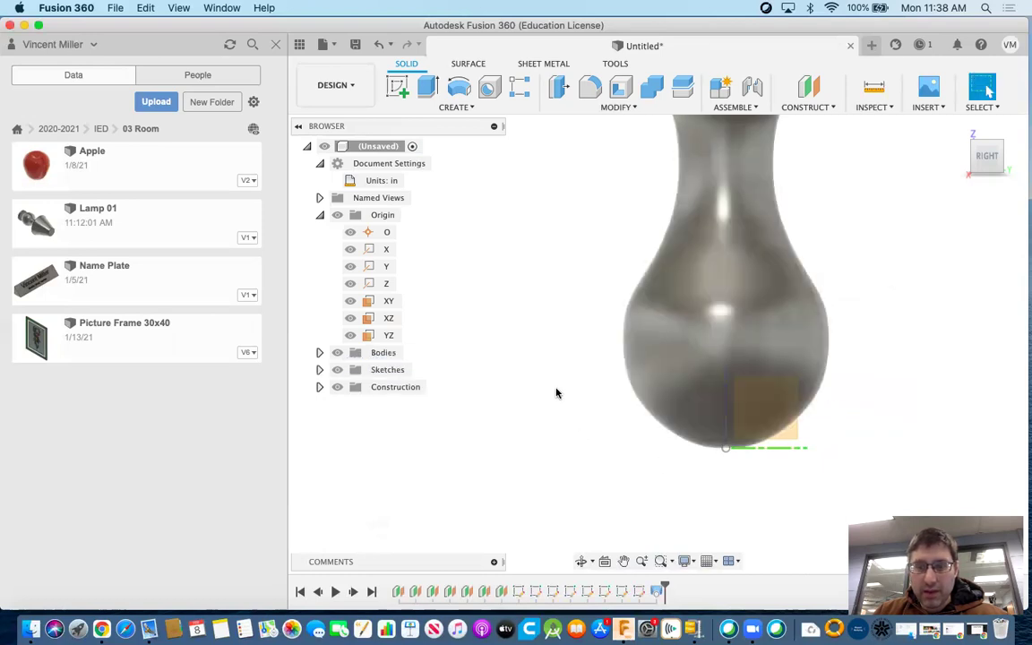
double_click(450, 592)
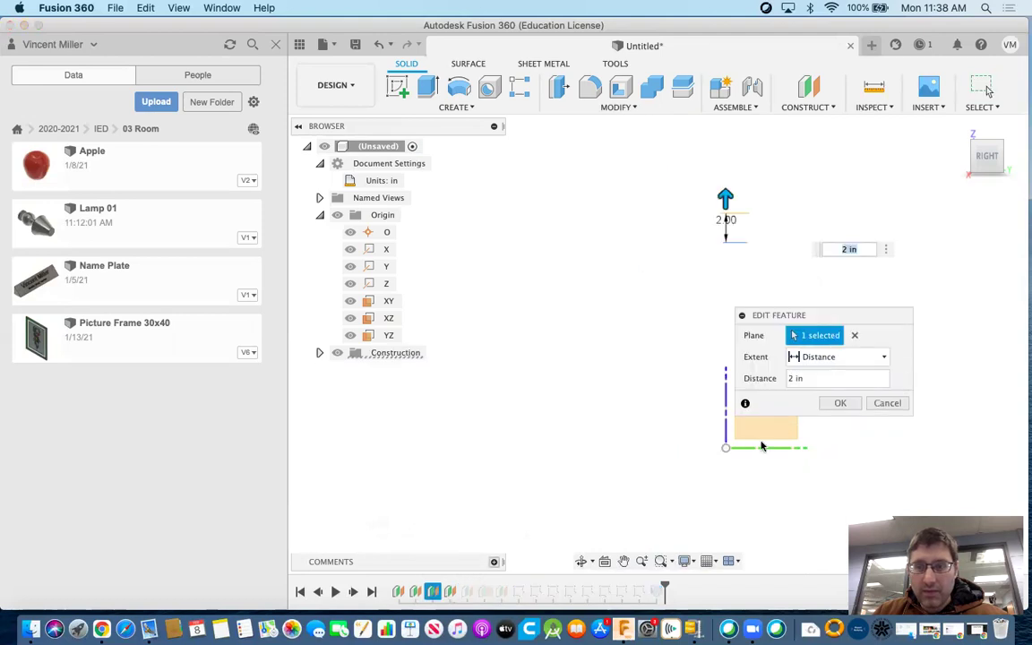
left_click(794, 377)
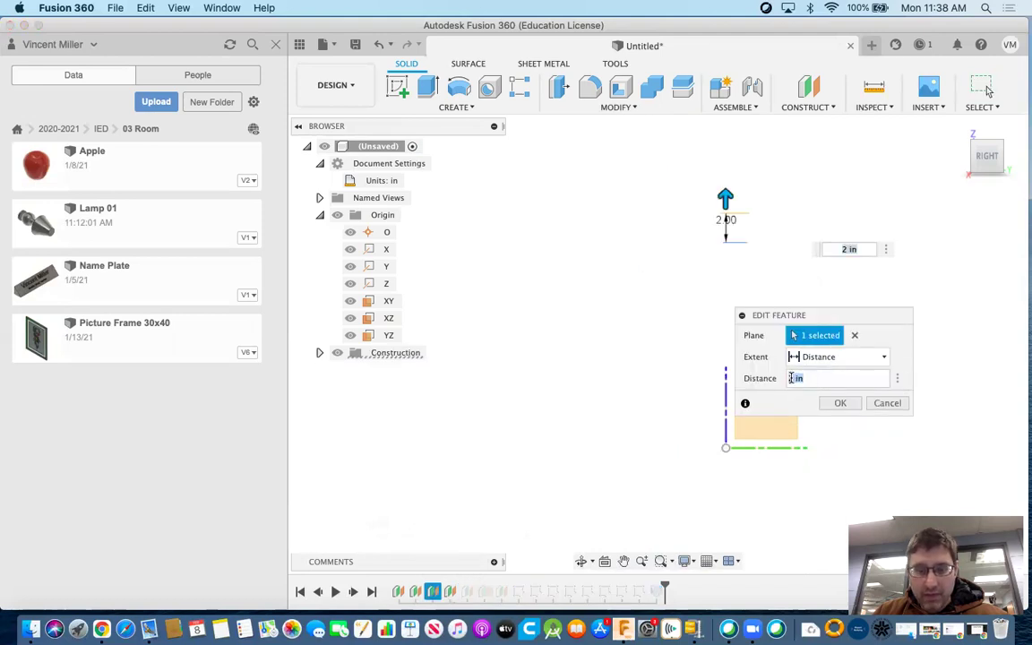
type("4")
left_click(841, 404)
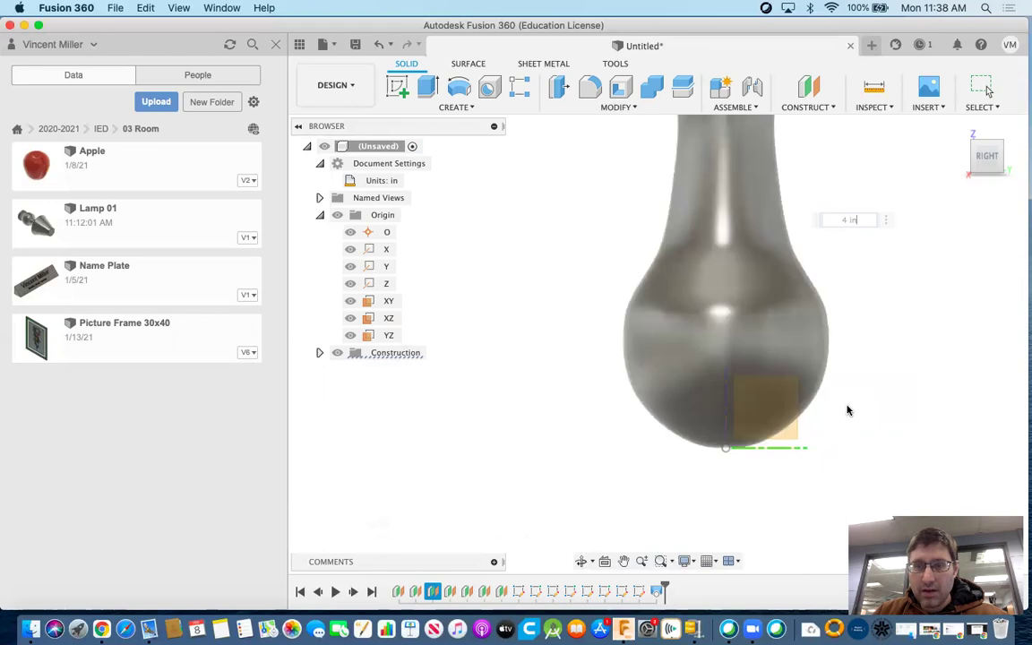
Shrink the circle on the sixth offset plane to remove the bulge below the vase's rim
scroll(870, 368, "down", 5)
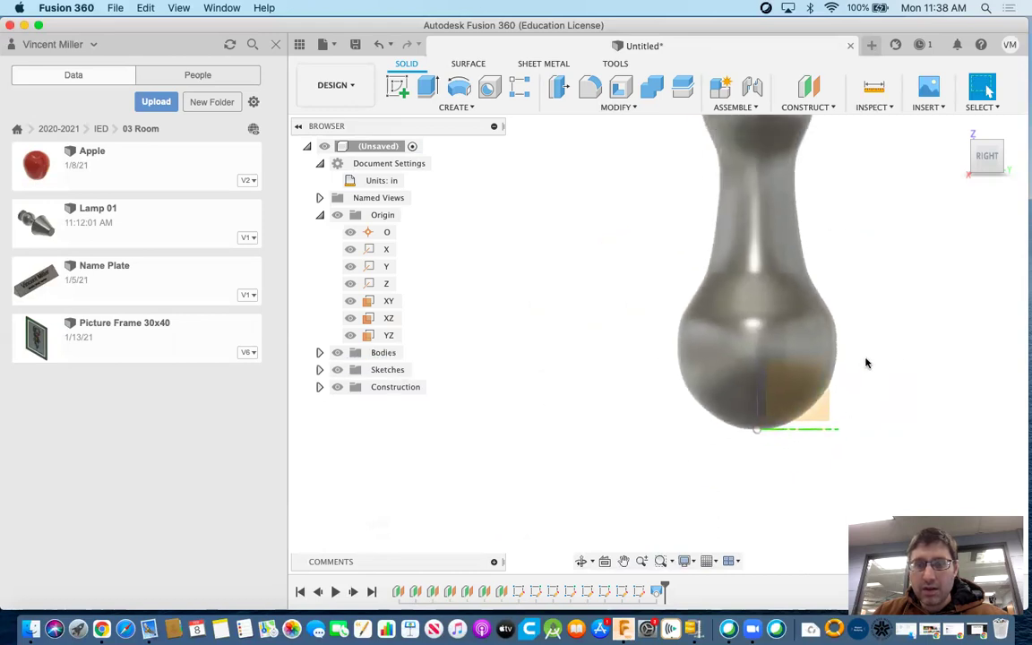
middle_click_drag(939, 290, 630, 315)
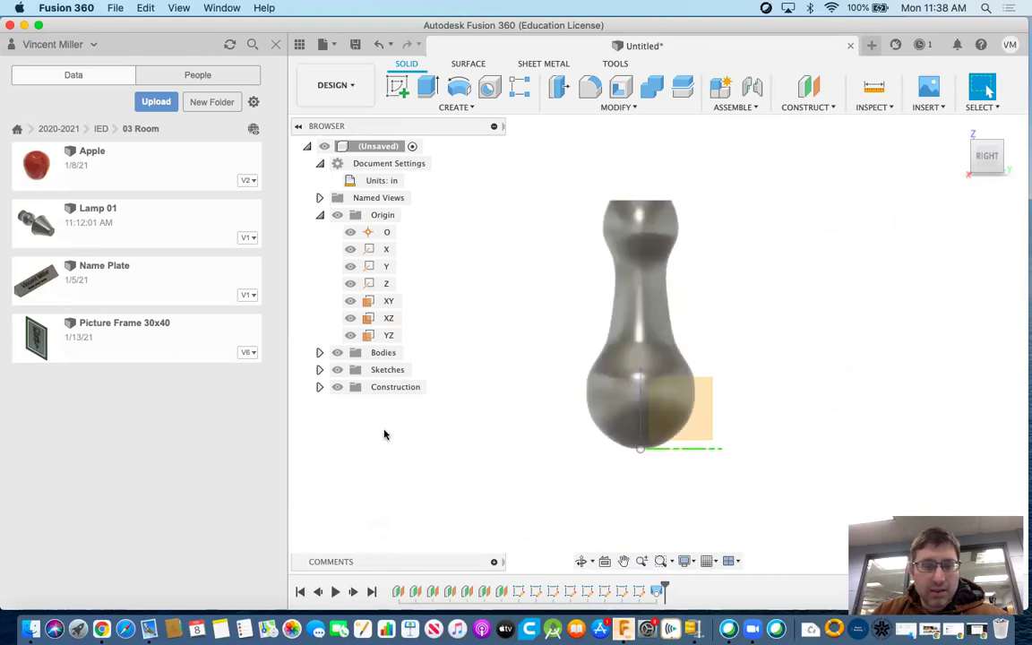
double_click(621, 591)
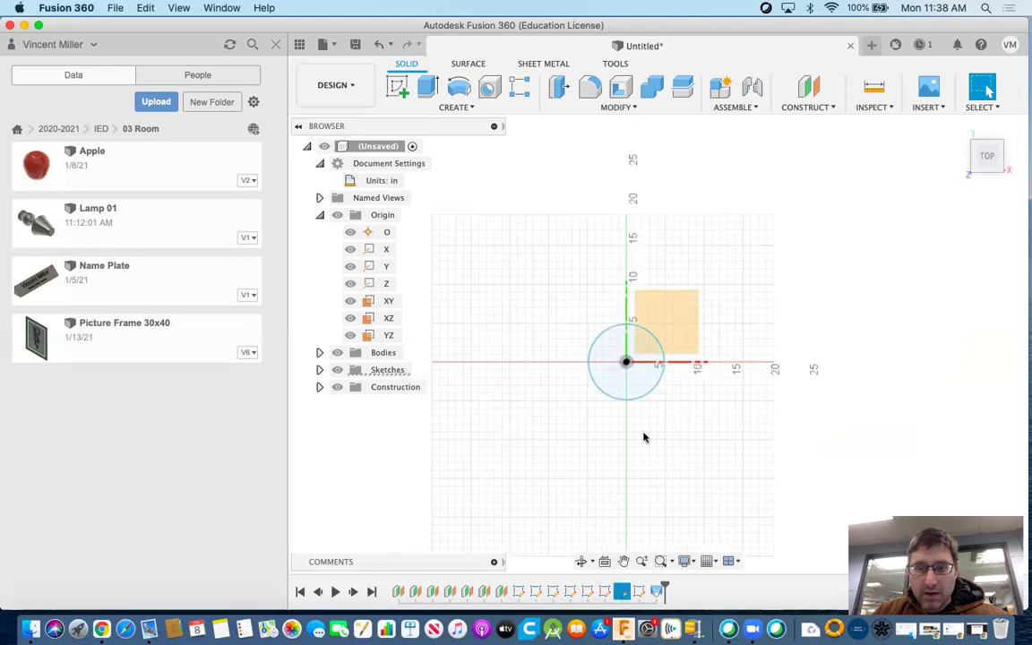
left_click_drag(615, 334, 618, 340)
left_click(977, 89)
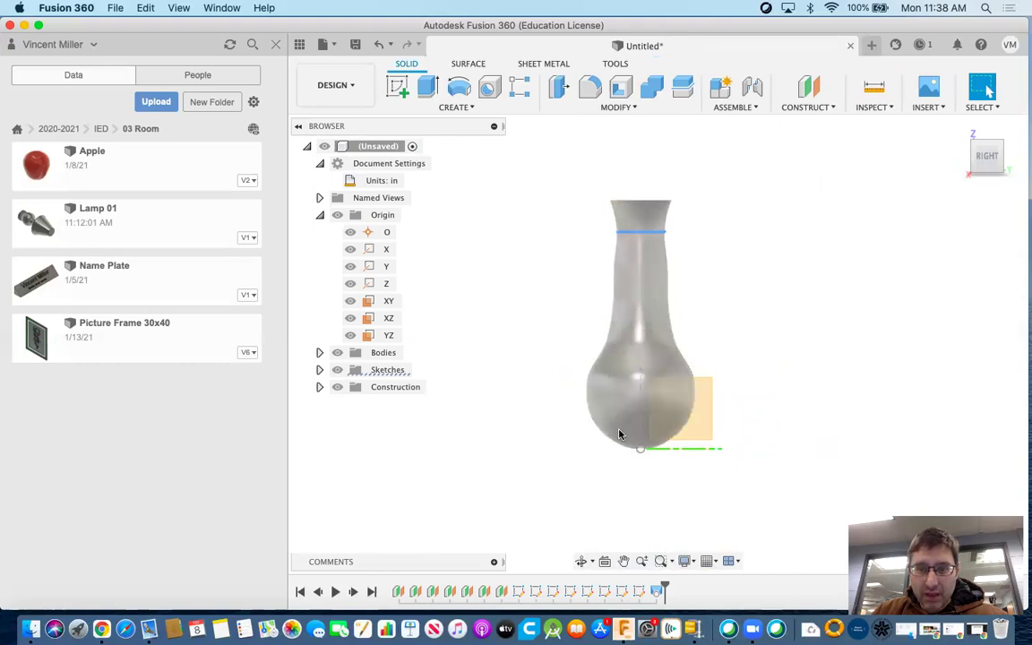
Reduce the circles on the fifth and fourth offset planes to narrow the vase's neck
double_click(605, 591)
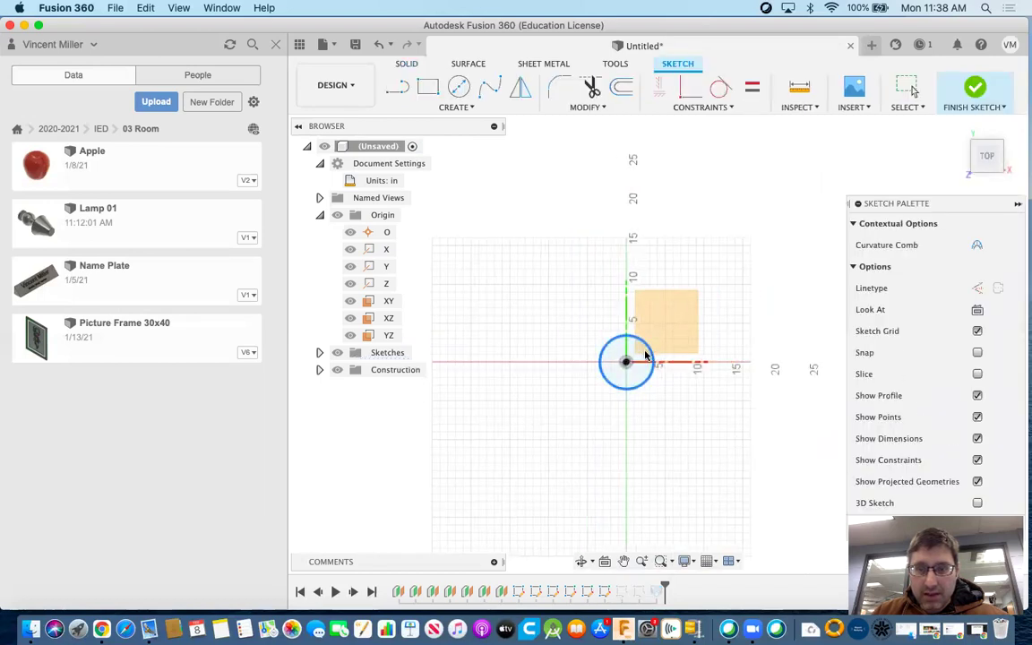
left_click(979, 90)
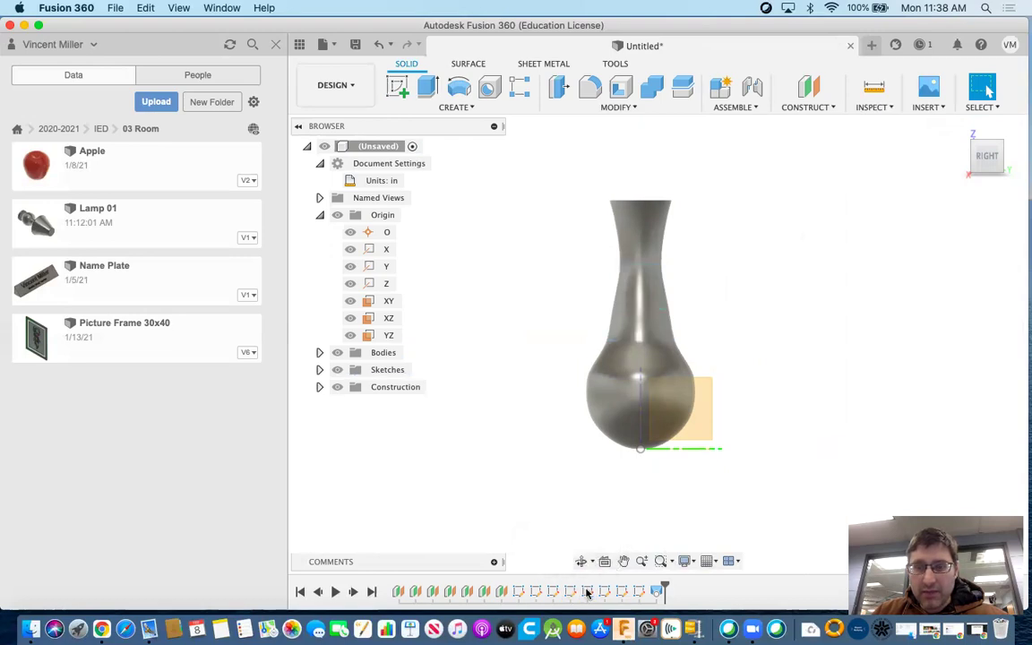
double_click(587, 592)
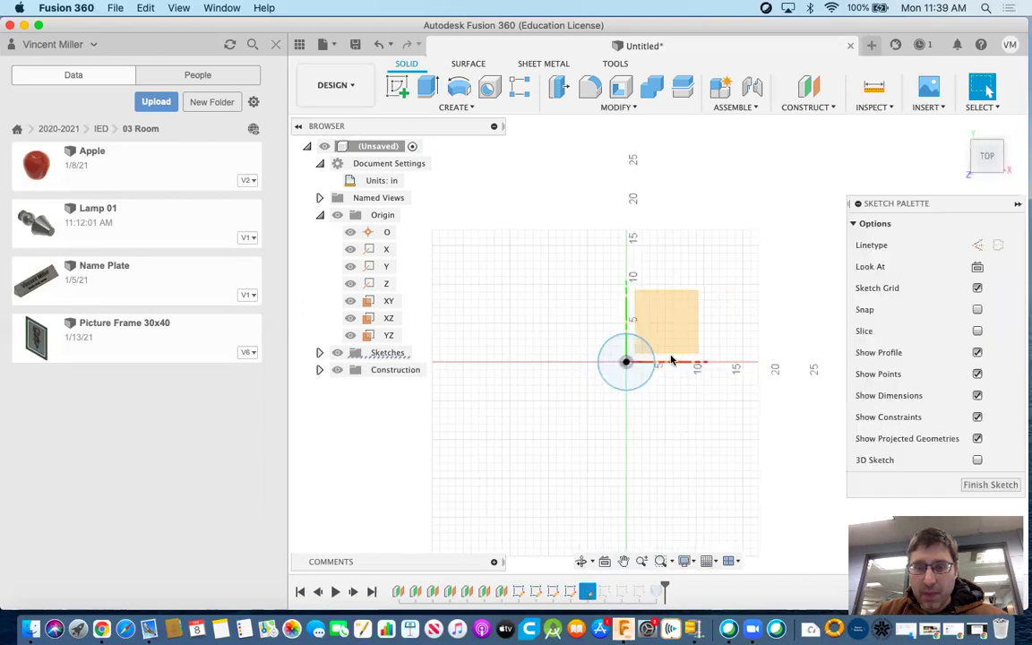
left_click(615, 343)
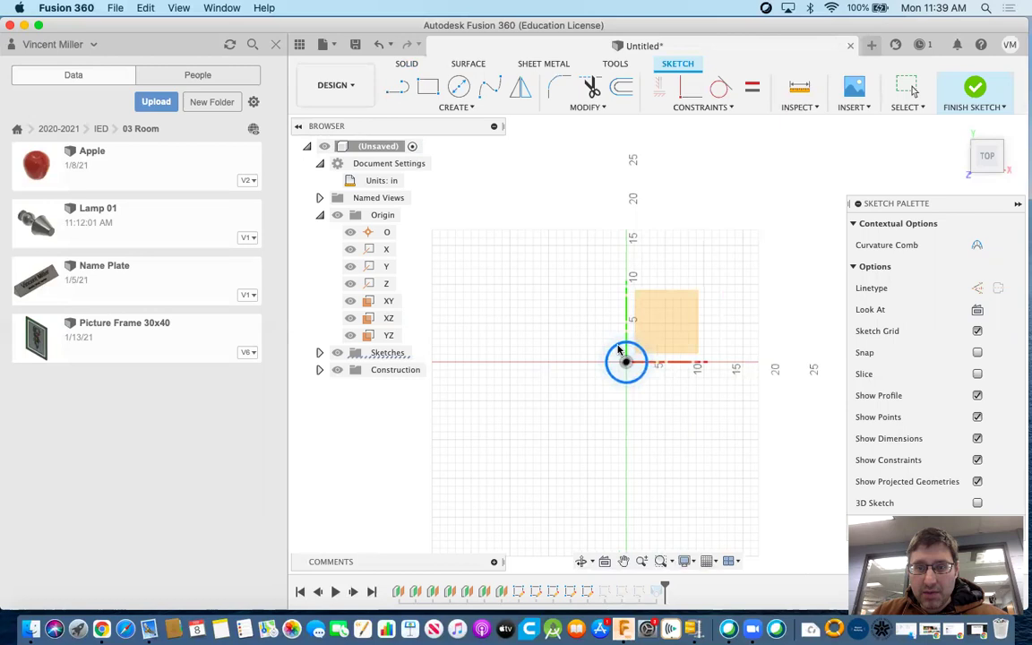
left_click(971, 97)
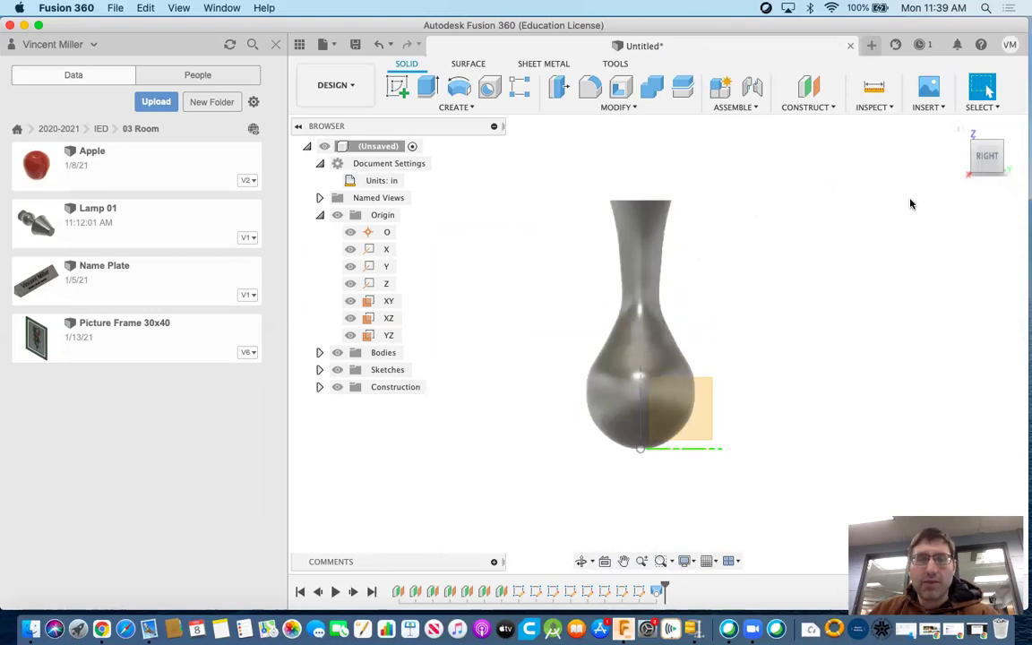
Set up an inside shell of the vase with only its flat top face selected and a thickness of 0.1 in
left_click(627, 93)
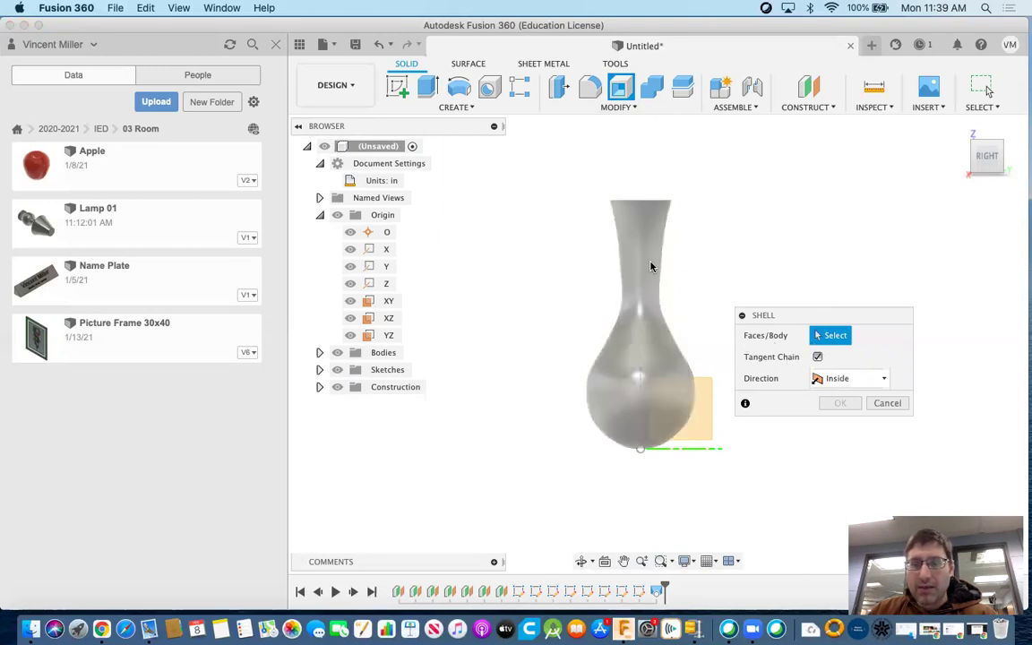
left_click(659, 204)
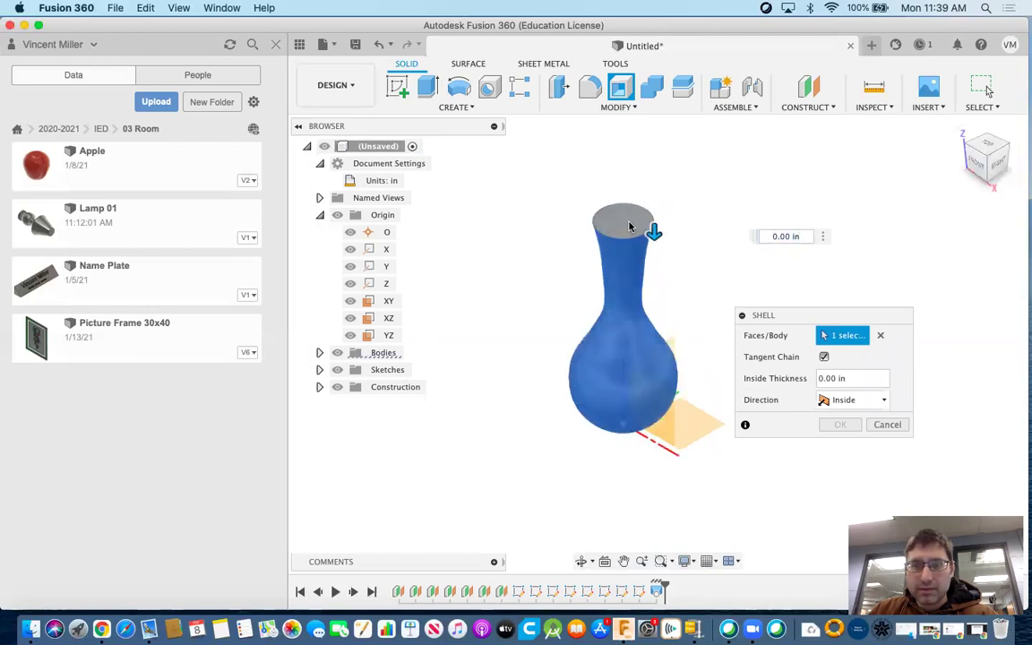
left_click(629, 226)
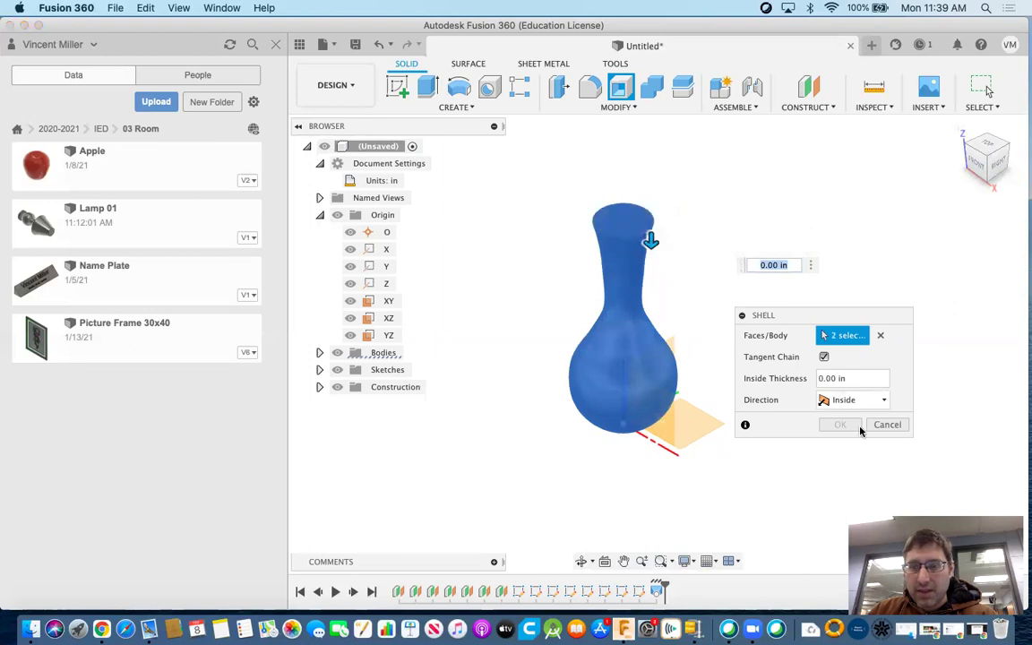
left_click(879, 336)
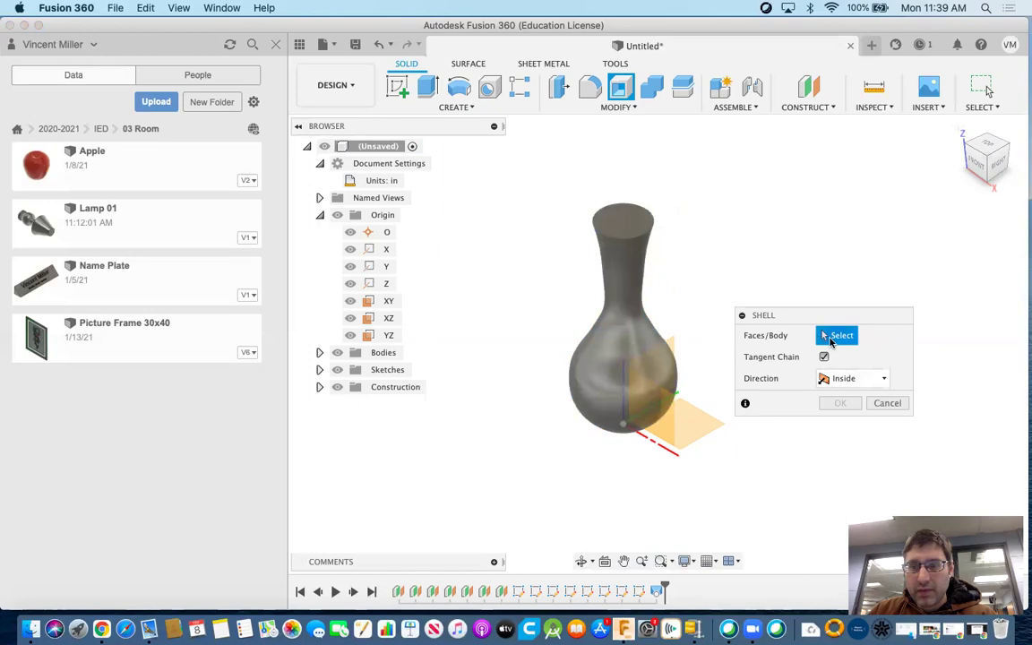
left_click(625, 223)
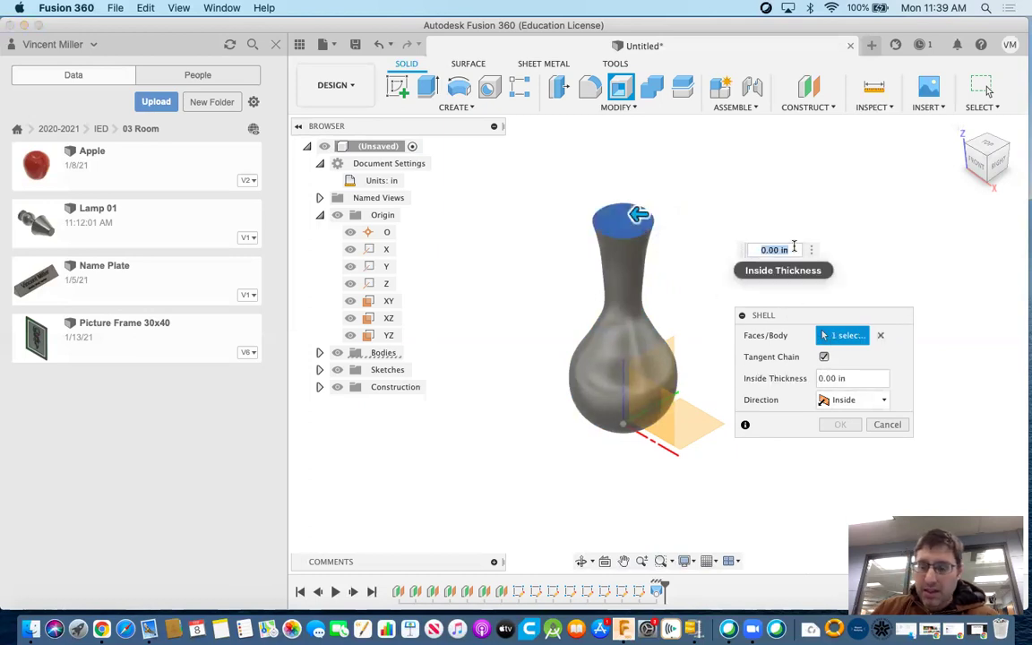
type(".1")
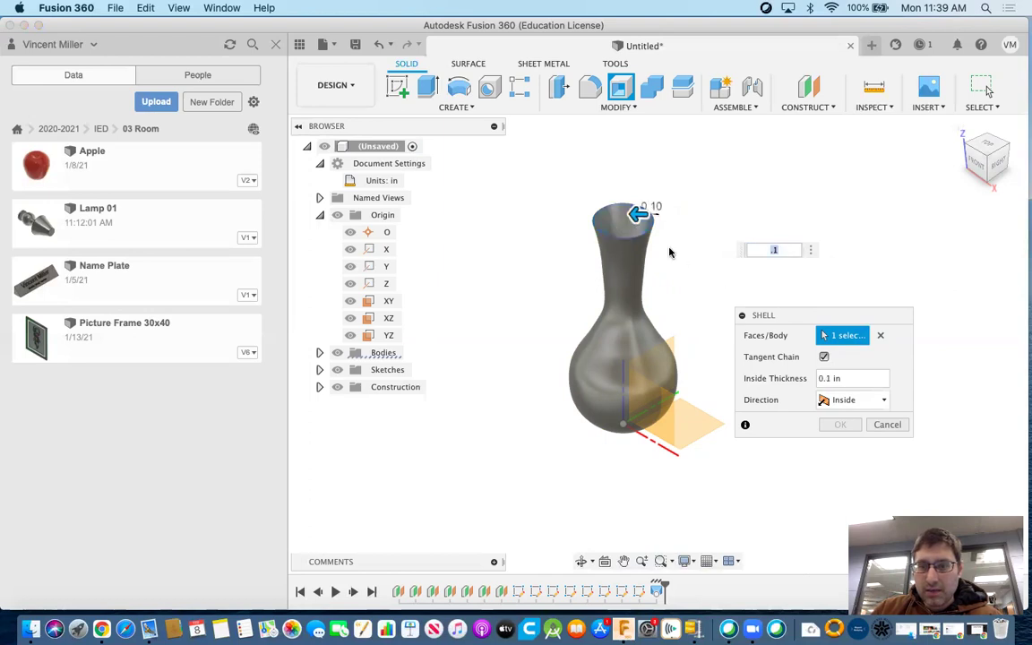
Check the shell preview at the vase's rim and apply the inside shell with 0.1 in thickness
scroll(626, 223, "down", 3)
scroll(626, 223, "up", 10)
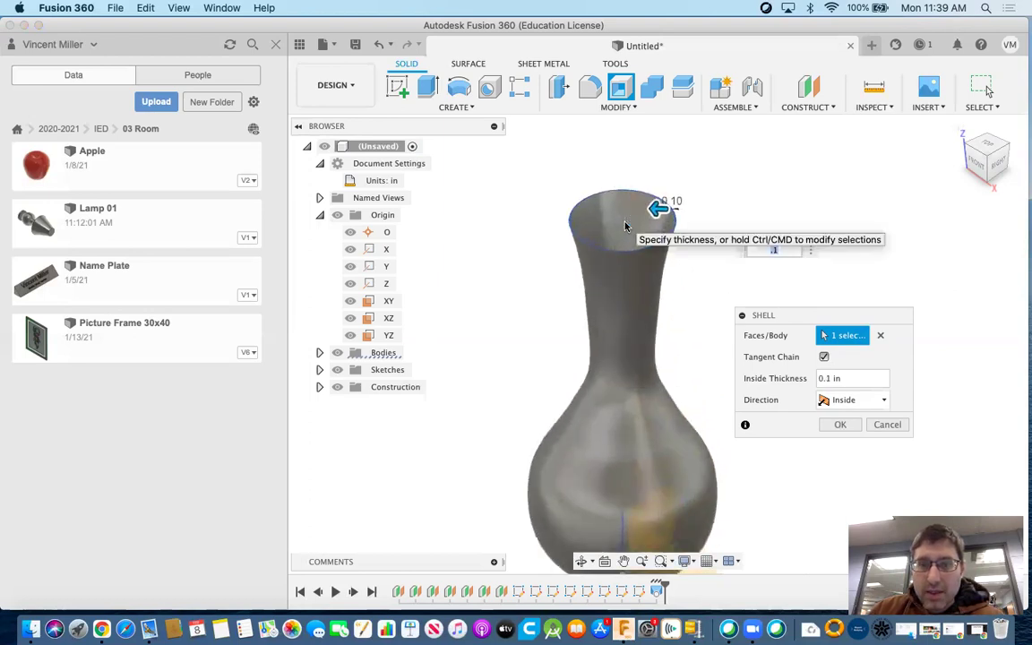
scroll(716, 211, "up", 3)
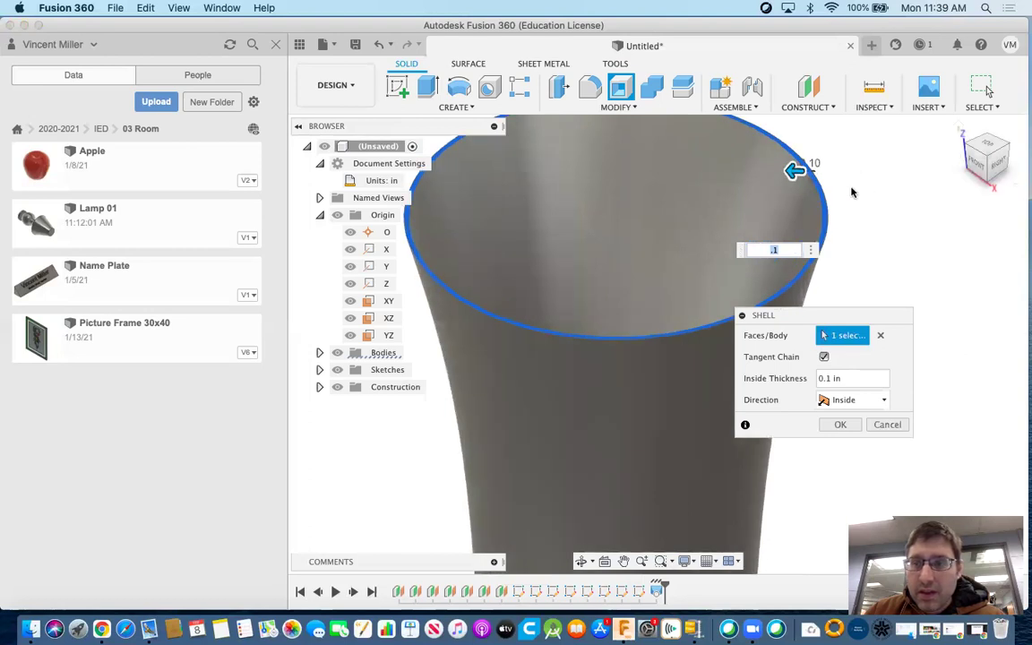
scroll(829, 239, "up", 4)
scroll(829, 239, "up", 2)
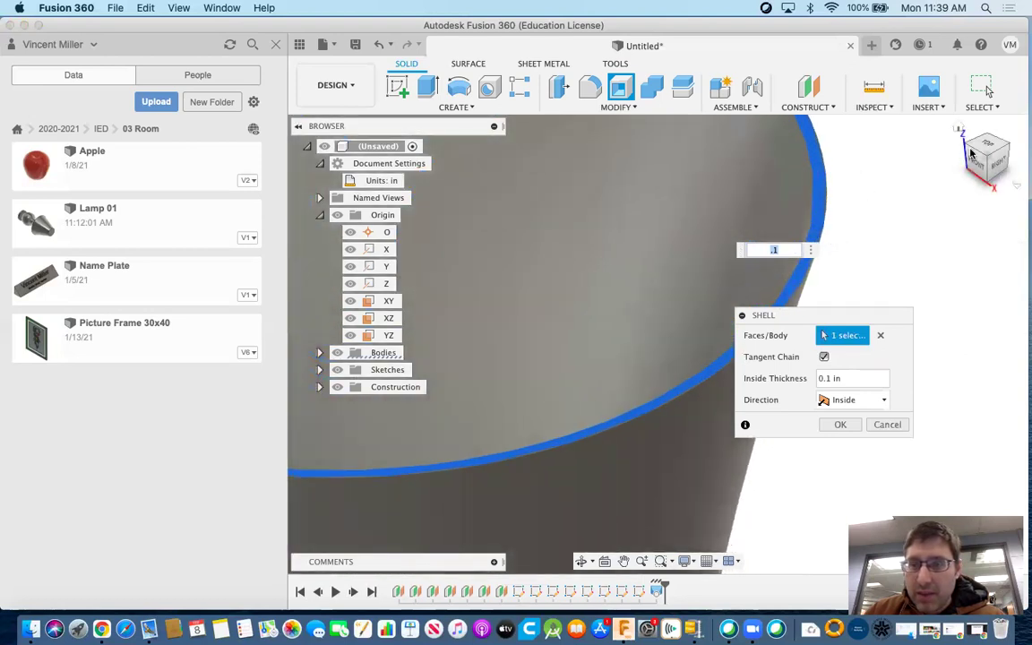
scroll(966, 200, "down", 8)
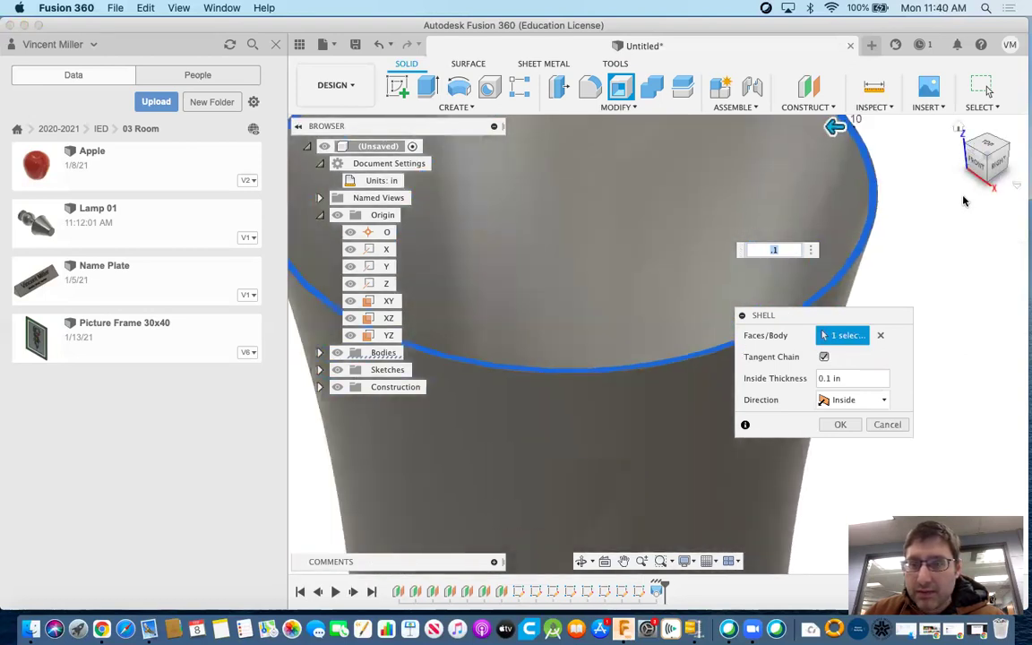
mouse_move(1009, 155)
left_mouse_down()
mouse_move(965, 174)
mouse_move(899, 256)
left_mouse_up()
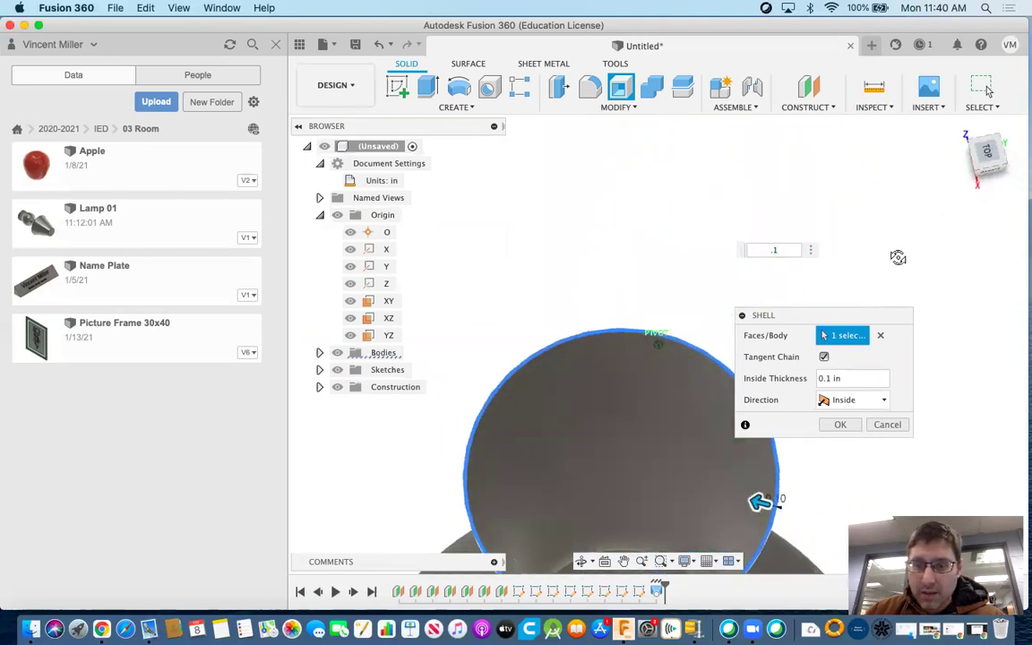
middle_click_drag(869, 240, 875, 134)
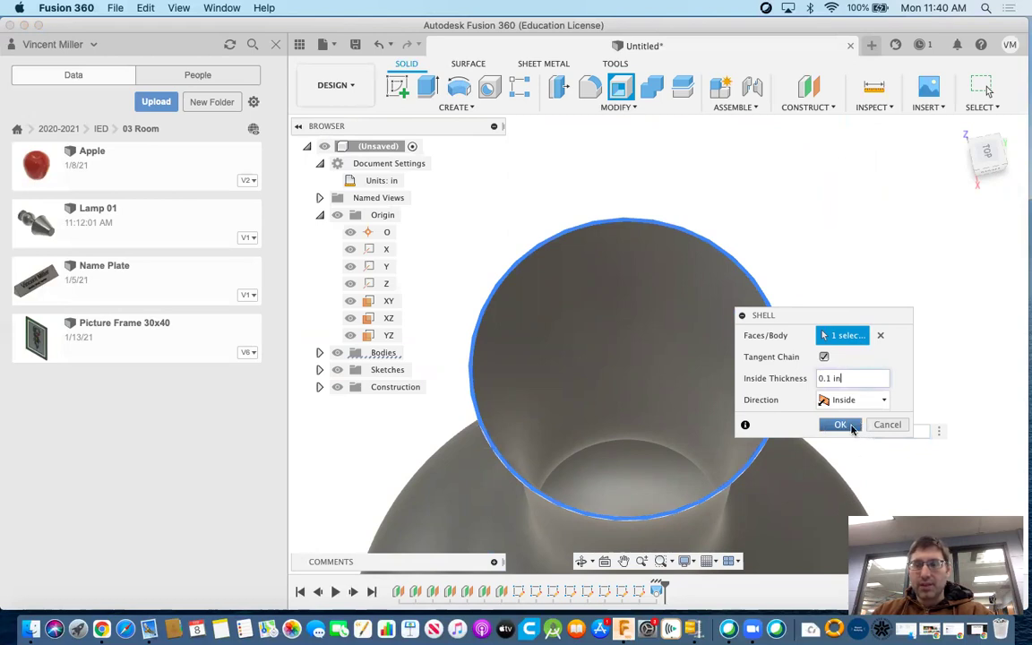
left_click(840, 425)
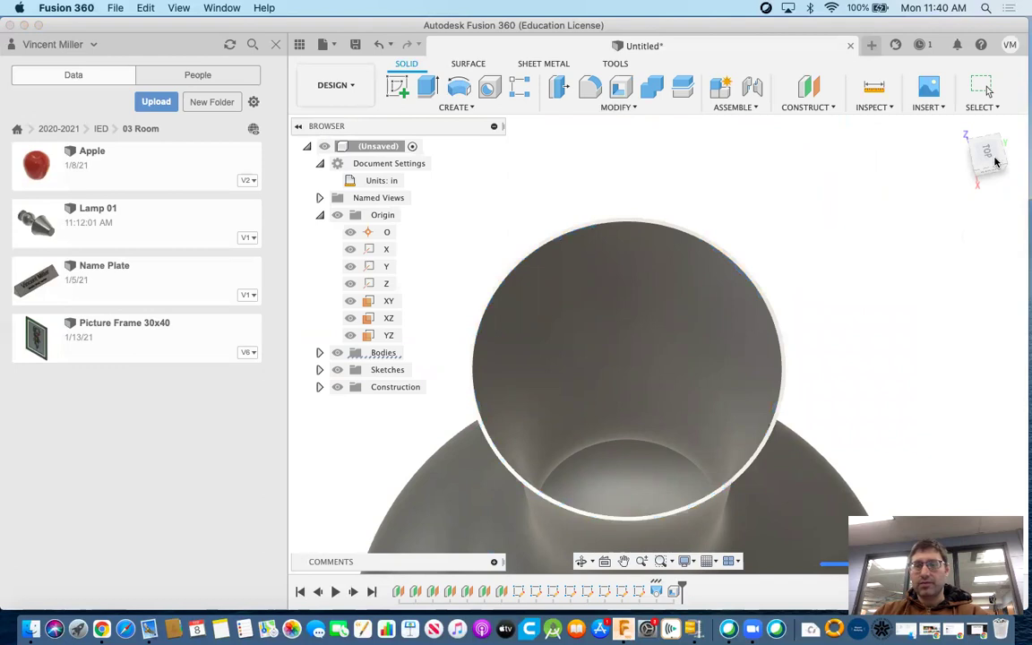
Examine the shelled vase's rounded bottom and compare it with the vase size reference image in the browser
left_click(991, 175)
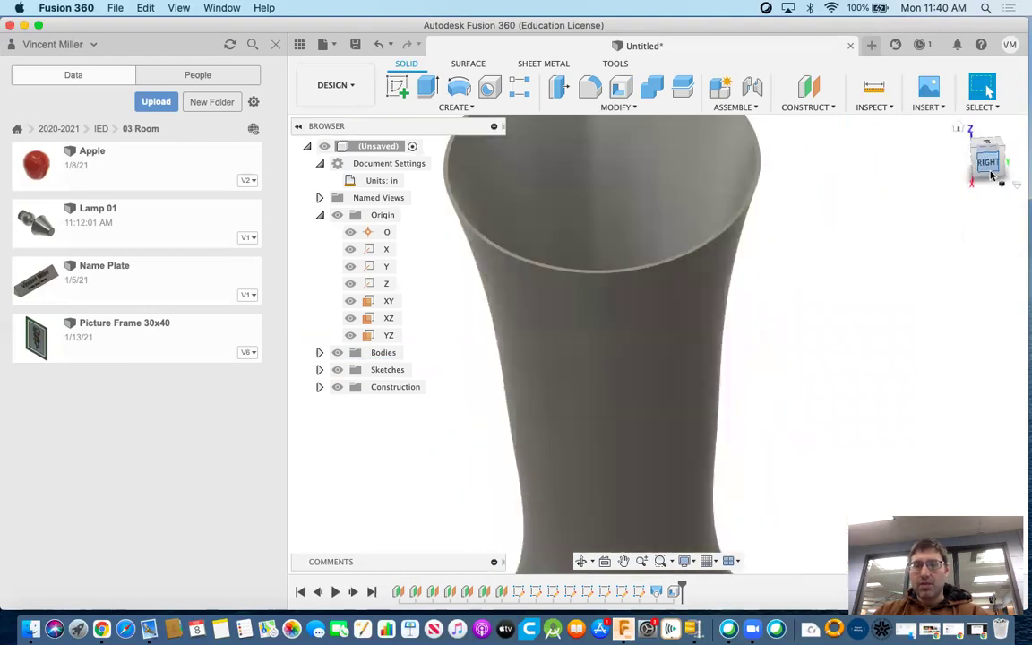
scroll(908, 262, "down", 8)
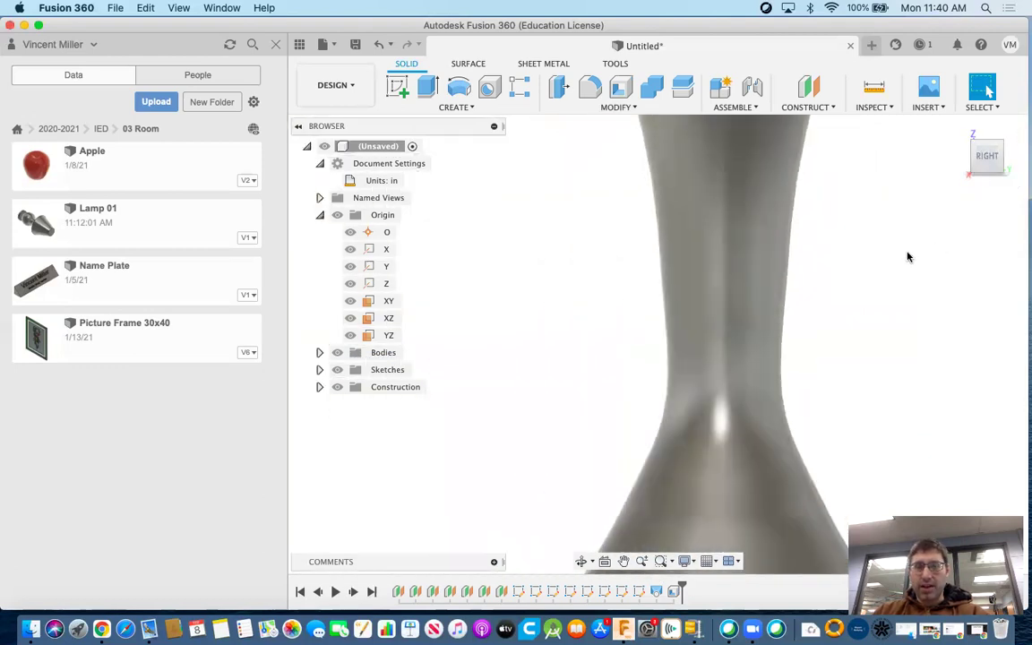
middle_click_drag(905, 255, 763, 187)
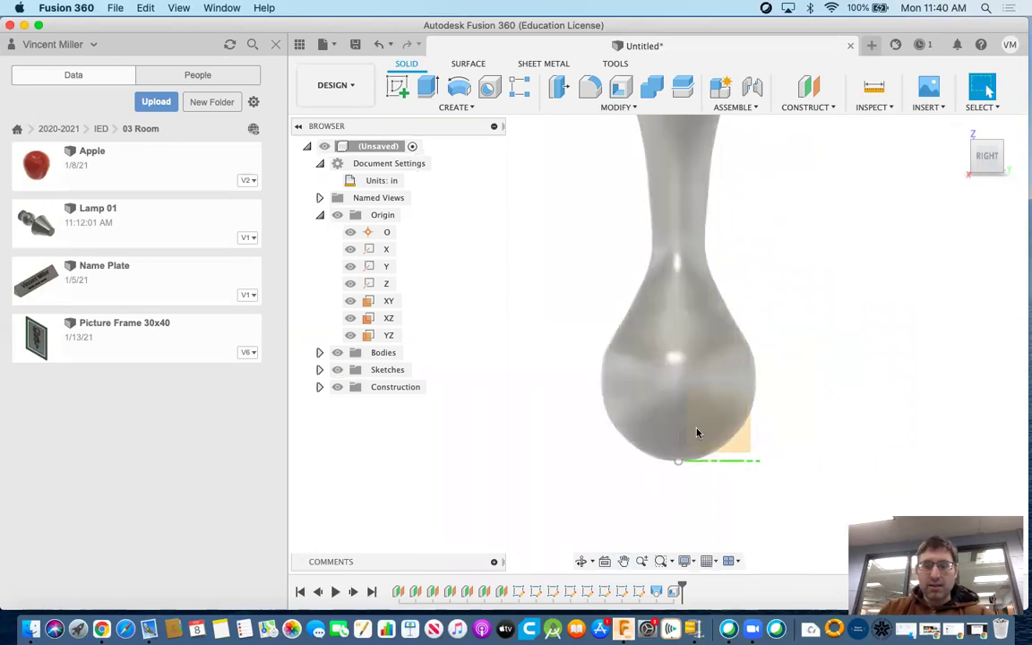
key("ctrl+Right")
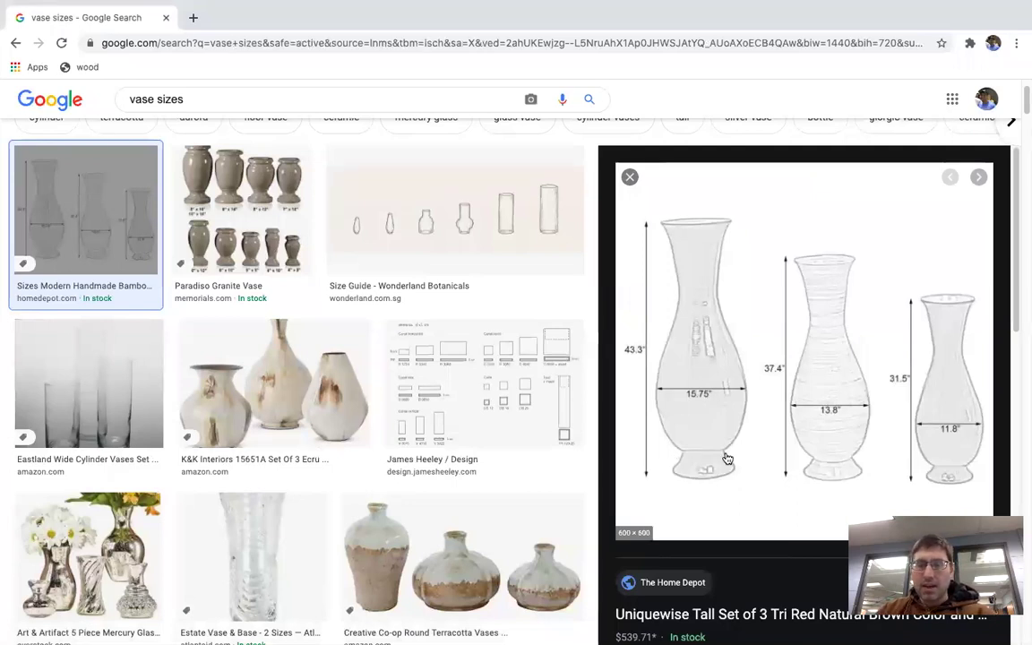
key("ctrl+Left")
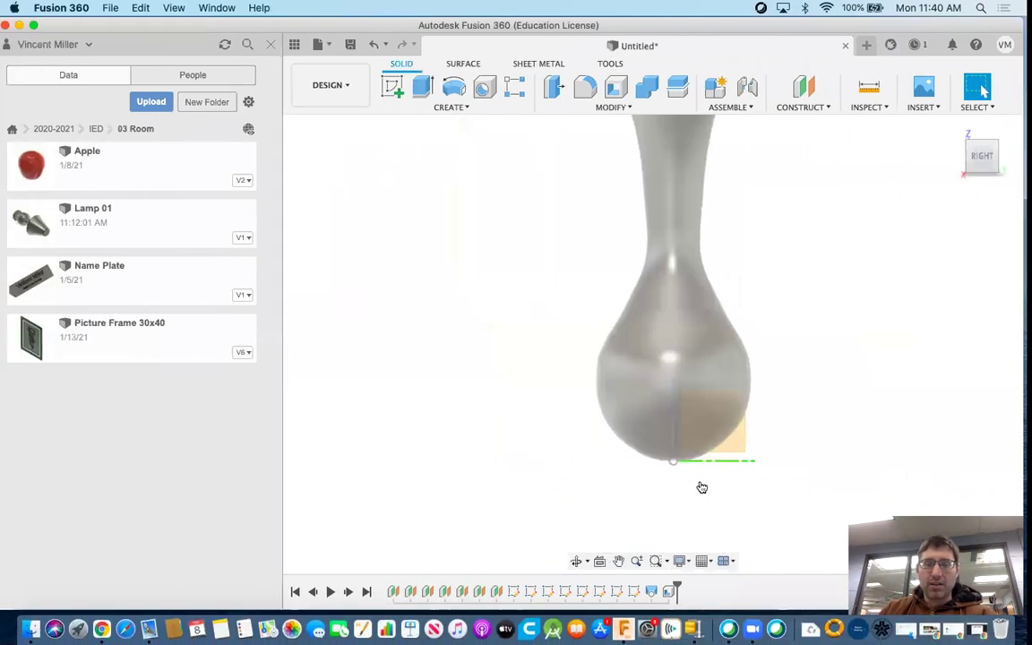
Start a sketch on the YZ origin plane and check its orientation against the vase
left_click(400, 91)
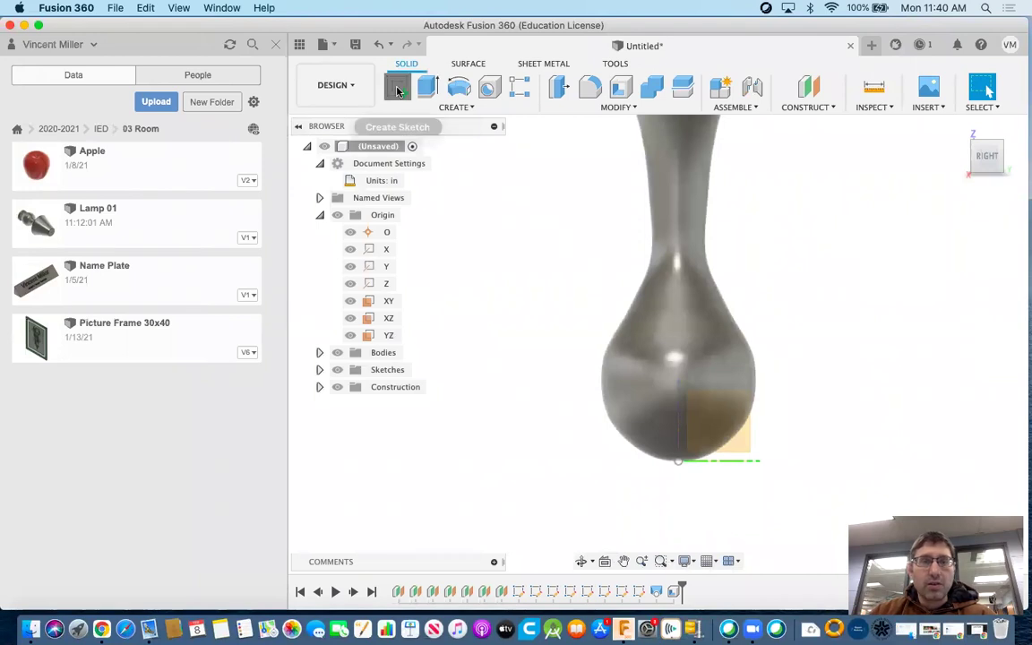
left_click(749, 445)
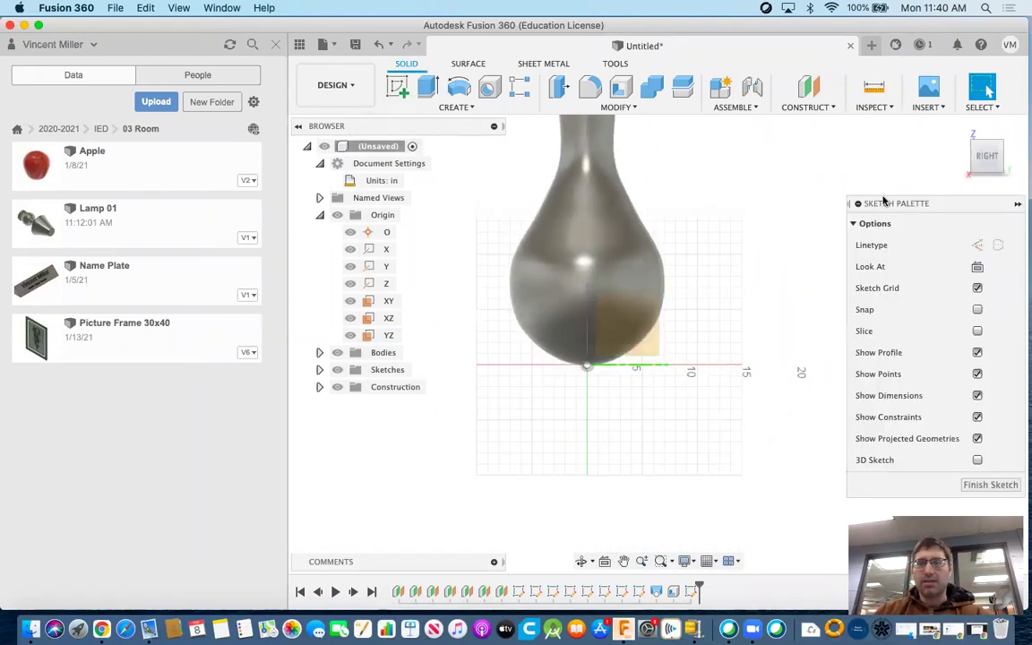
left_click(1002, 148)
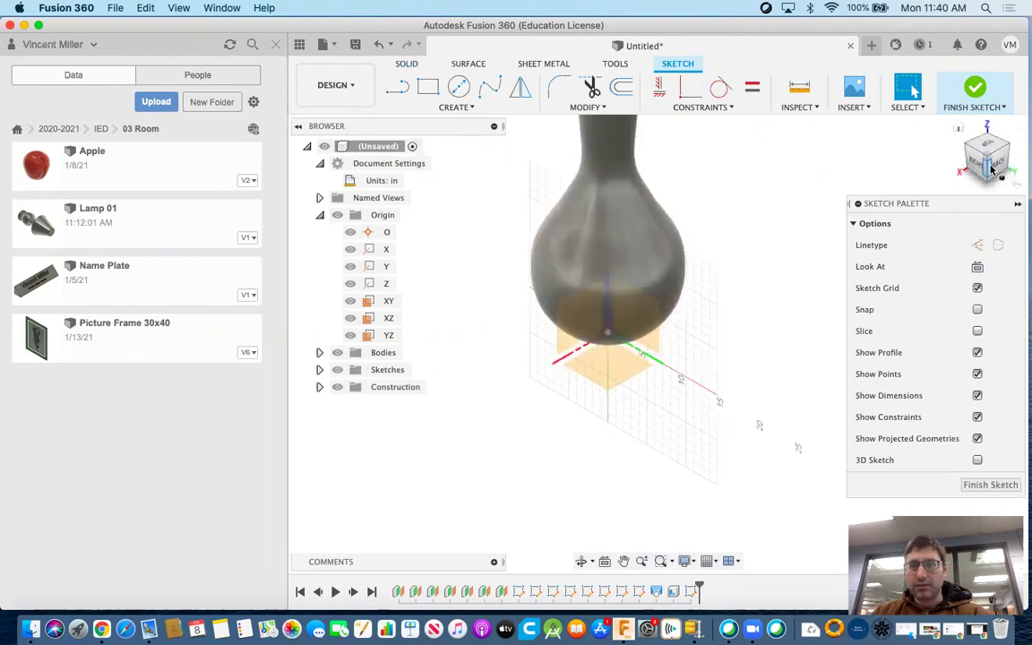
left_click(997, 168)
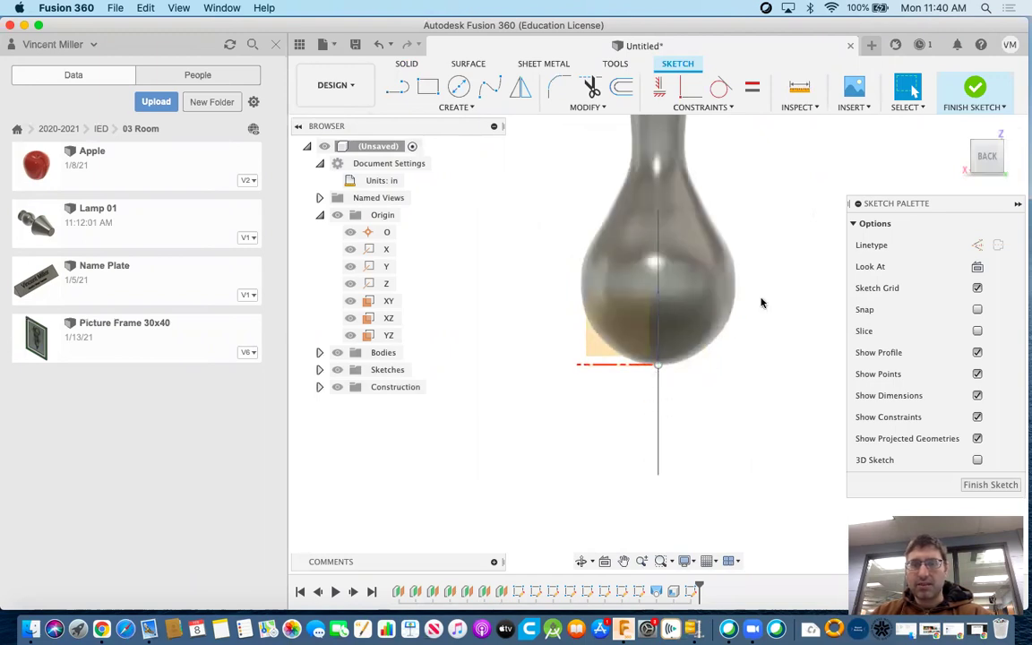
left_click(974, 145)
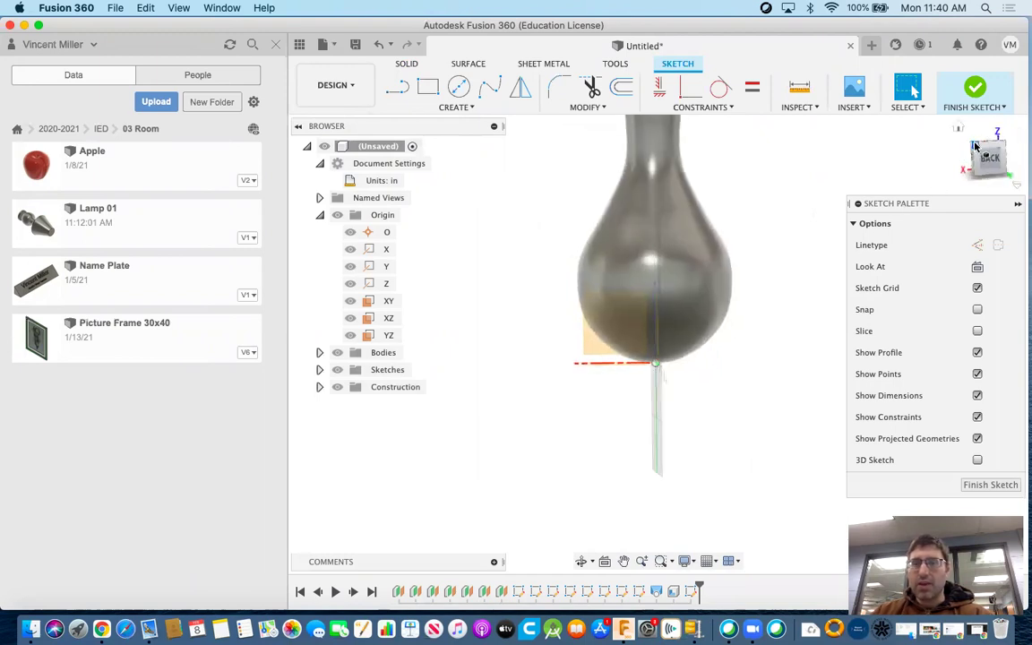
left_click(979, 164)
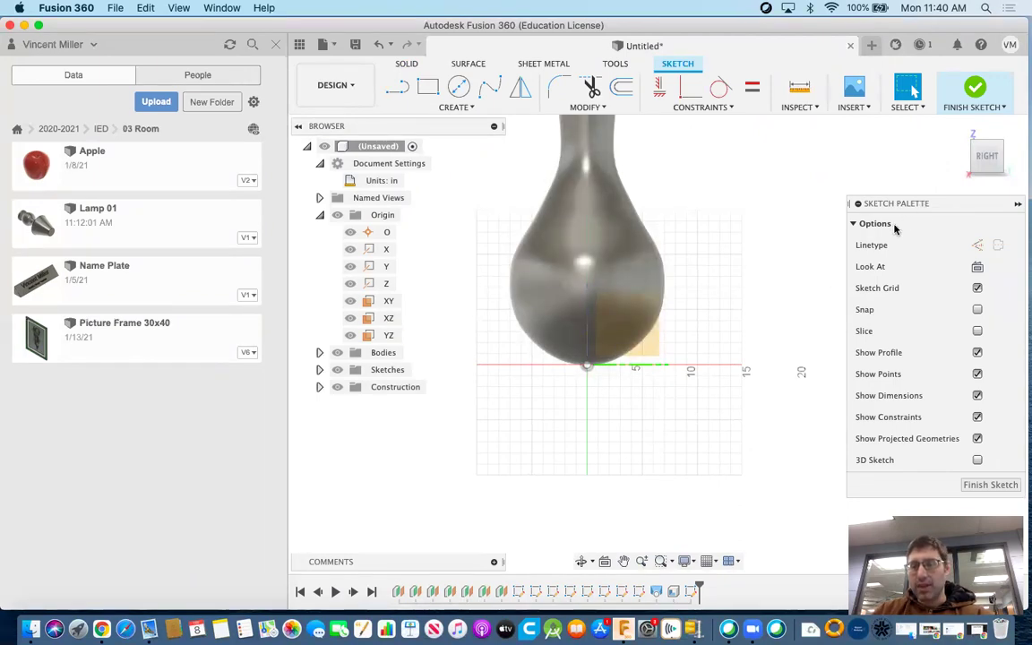
Turn on Slice for the sketch and examine the vase's wall section along the sketch plane
left_click(977, 332)
scroll(577, 365, "up", 8)
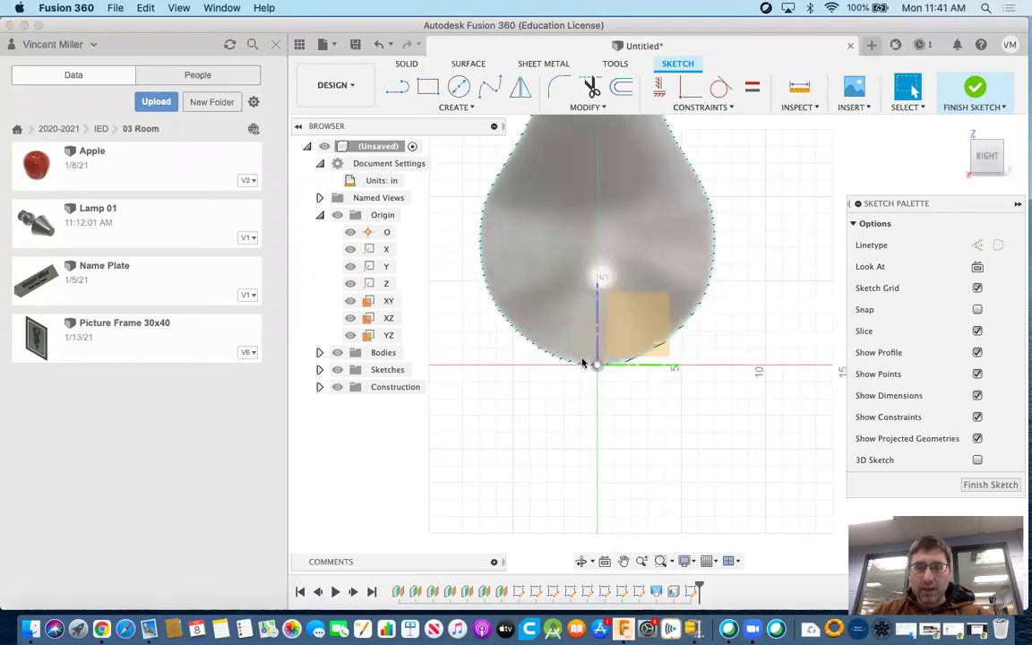
scroll(584, 363, "up", 5)
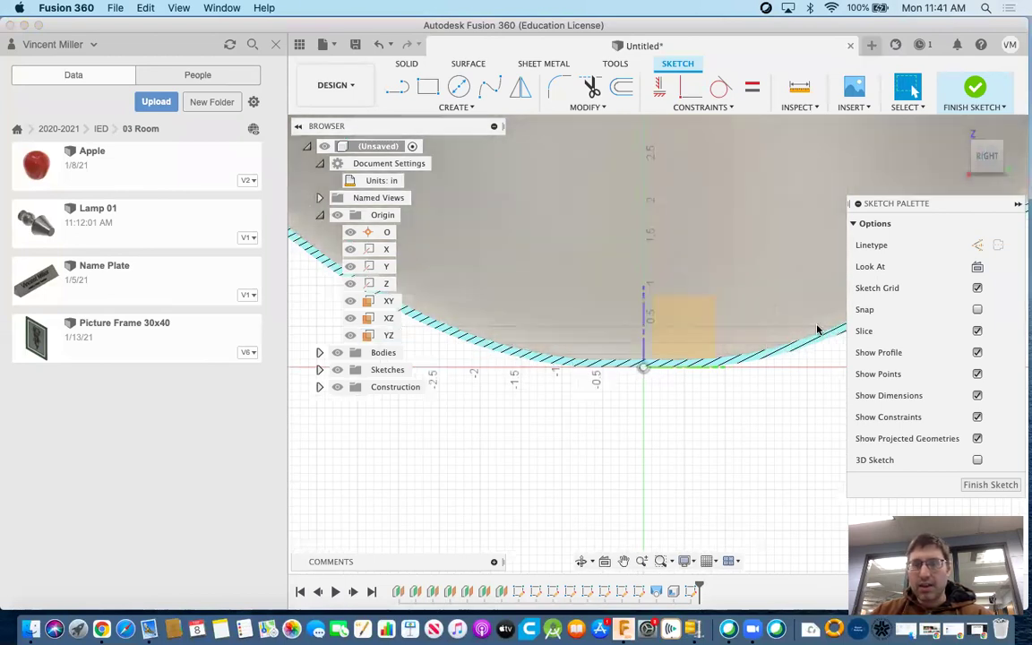
scroll(651, 365, "down", 5)
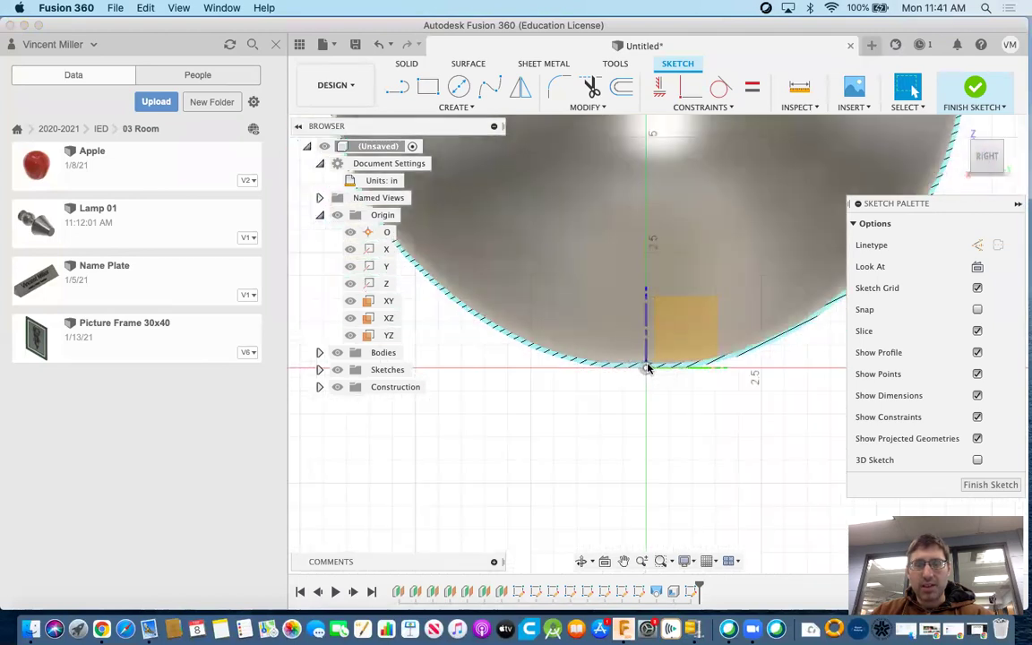
scroll(824, 262, "down", 3)
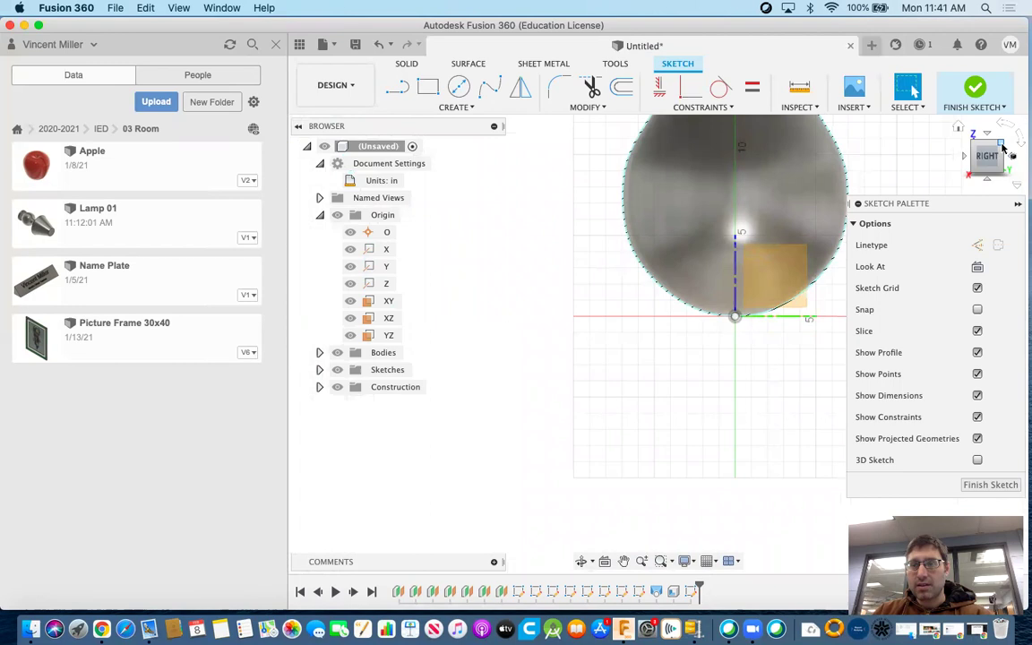
left_click(1001, 145)
mouse_move(665, 369)
middle_mouse_down()
mouse_move(647, 408)
mouse_move(670, 468)
mouse_move(667, 495)
mouse_move(685, 390)
middle_mouse_up()
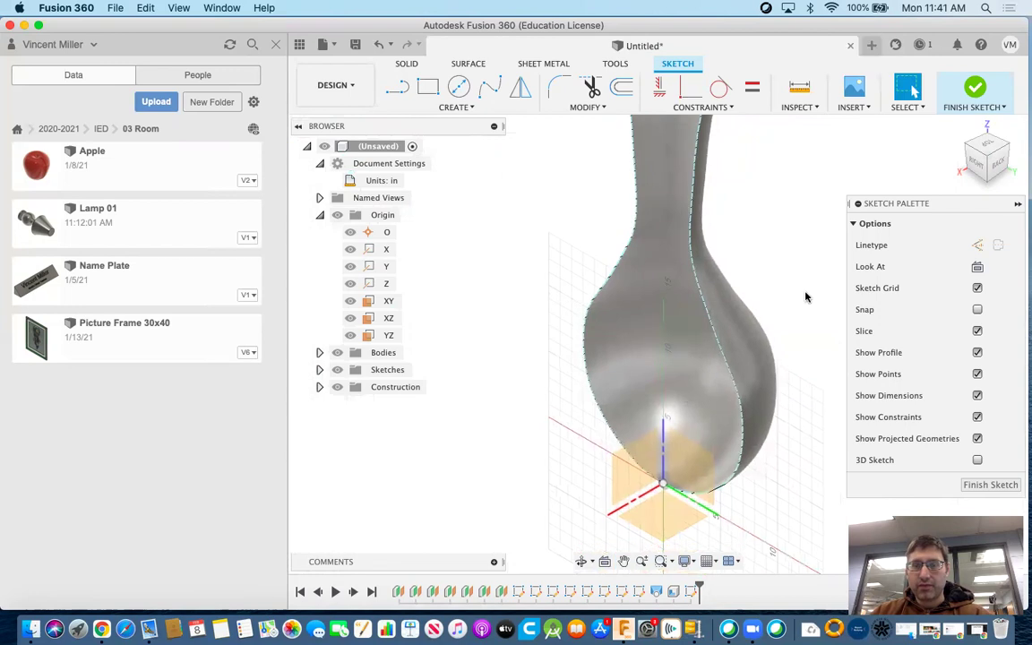
Draw a three-point fit spline from the vase's lower outer wall, curving downward and outward as the foot profile
left_click(980, 168)
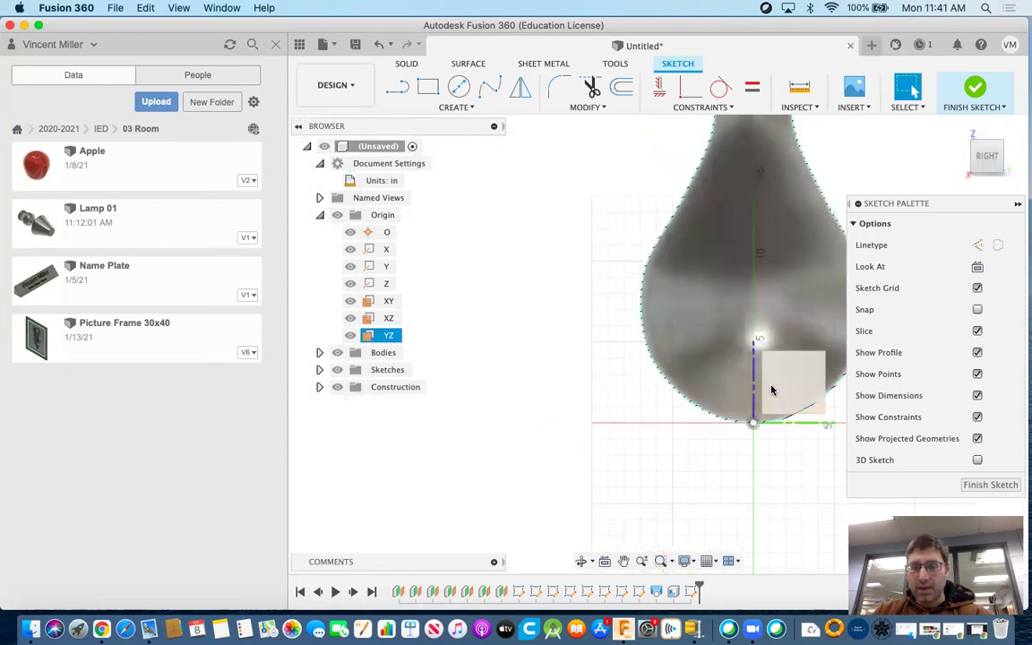
middle_click_drag(721, 319, 643, 263)
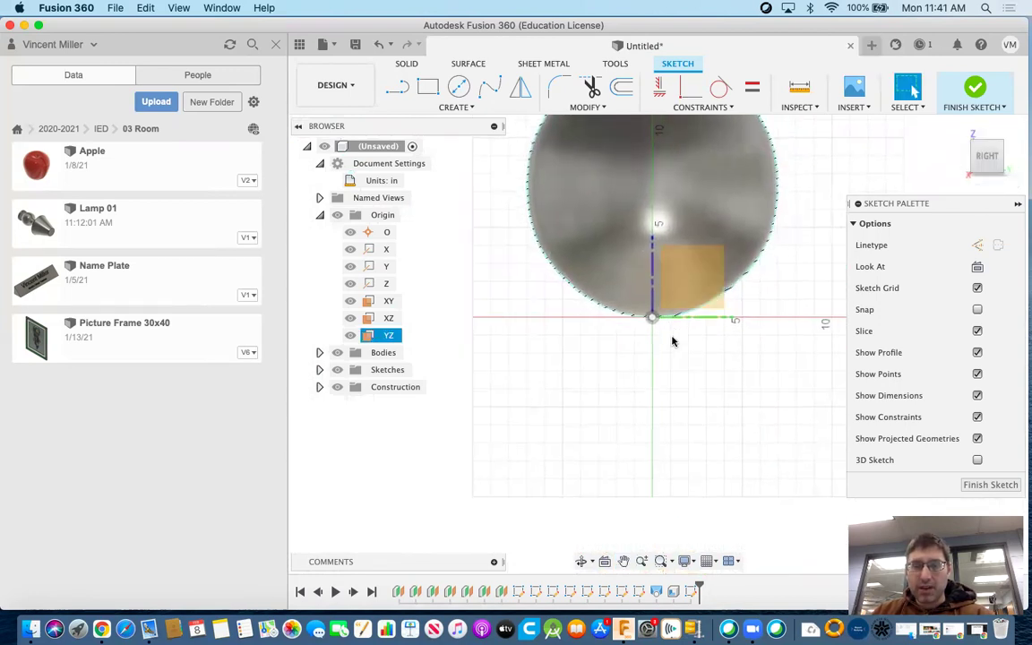
scroll(674, 341, "up", 3)
scroll(681, 330, "up", 2)
scroll(682, 325, "up", 1)
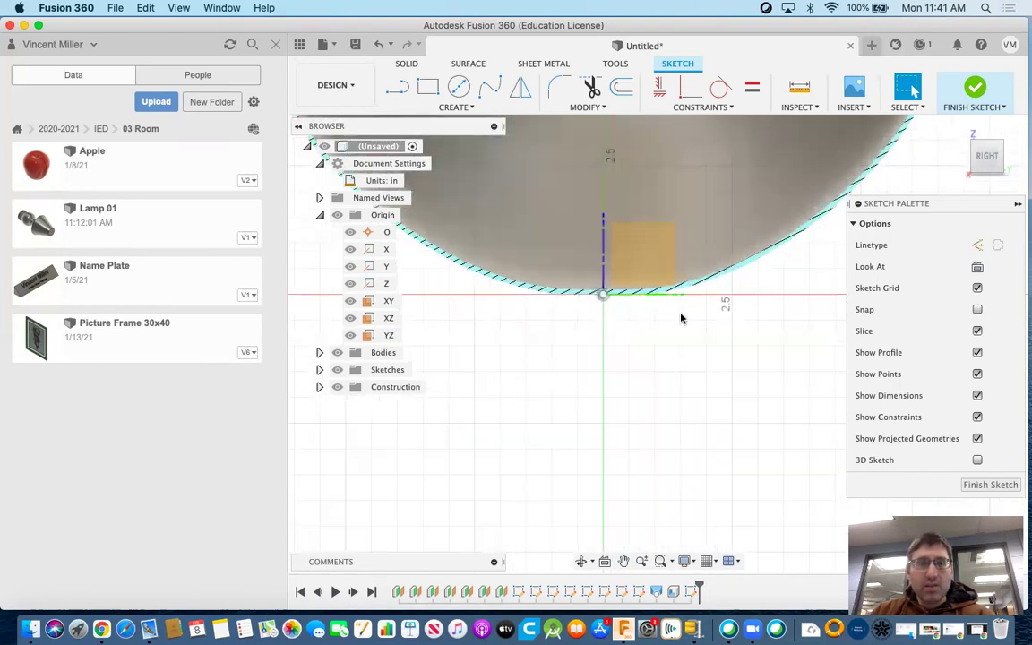
left_click(490, 90)
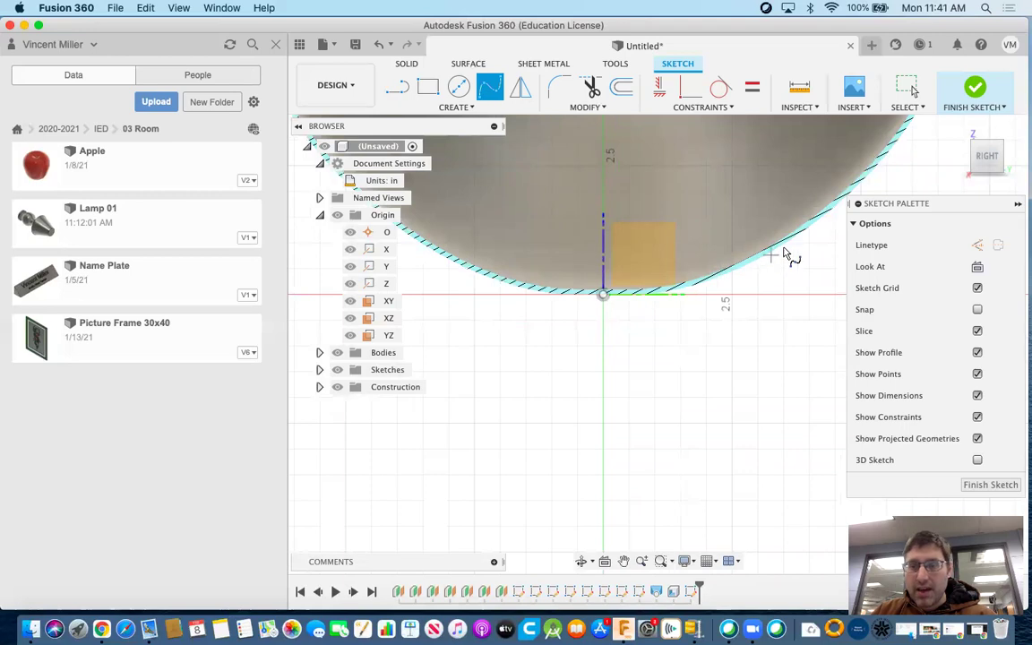
left_click(776, 247)
middle_click_drag(724, 240, 628, 159)
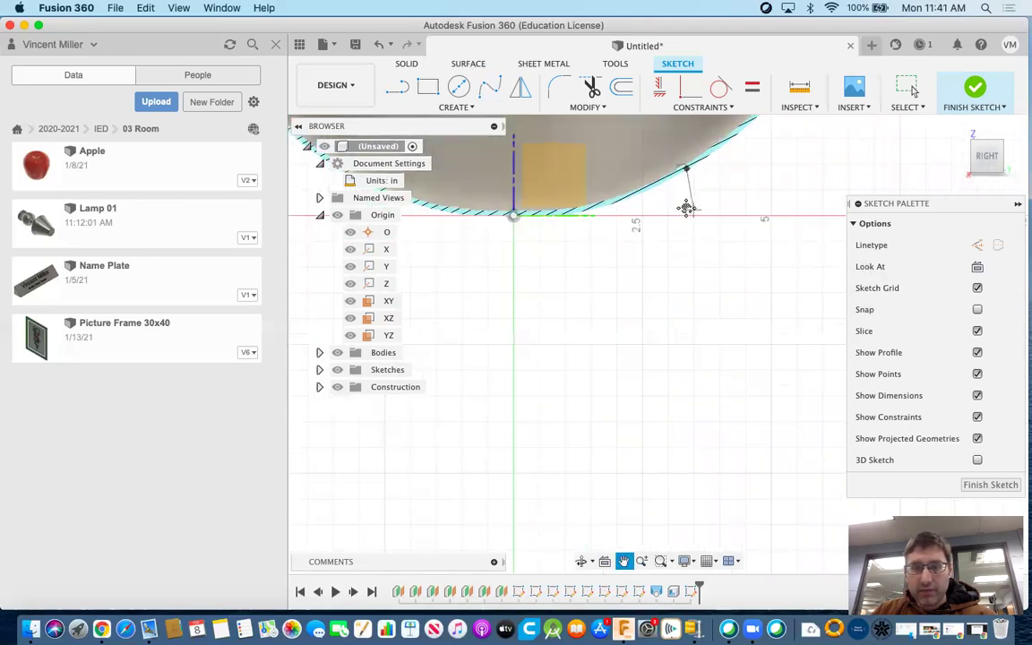
left_click(695, 260)
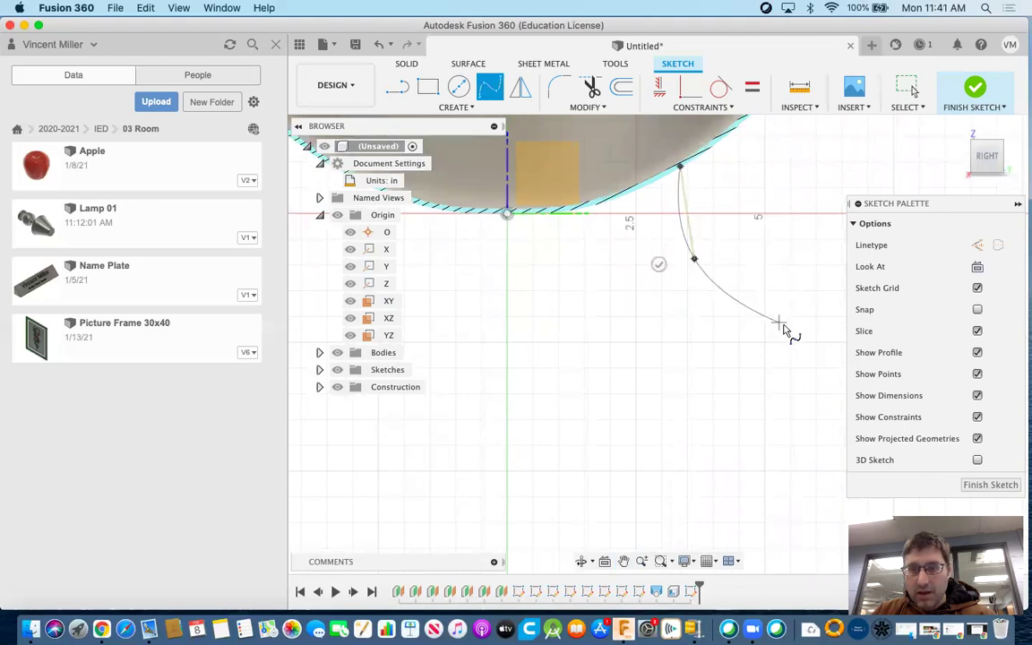
left_click(799, 336)
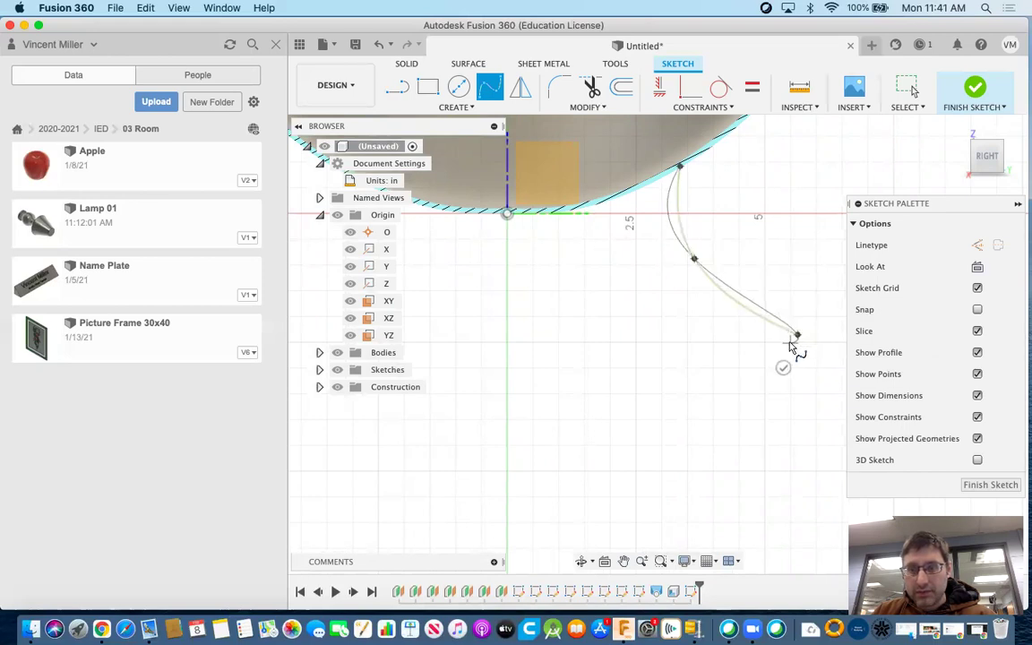
left_click(783, 368)
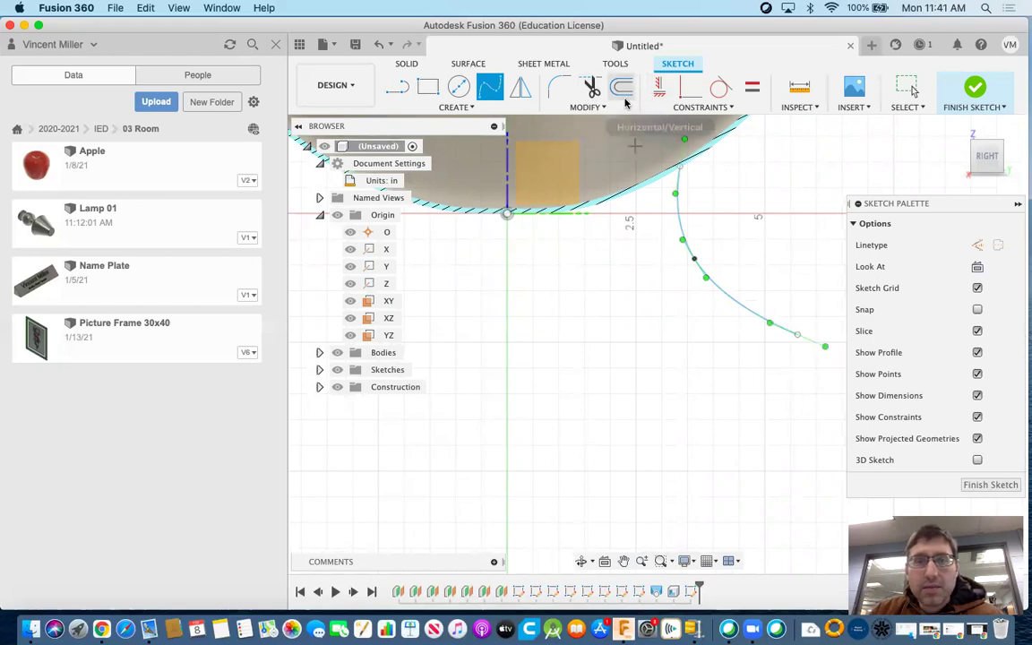
Offset the foot spline by about 0.141 in toward the vase's centre axis
left_click(621, 87)
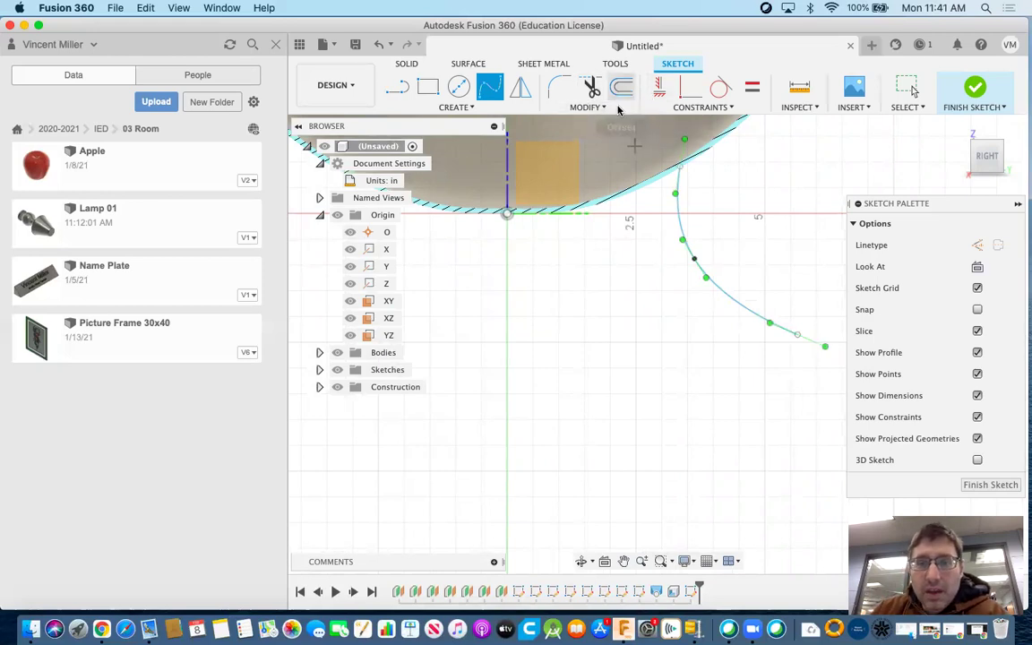
left_click(697, 269)
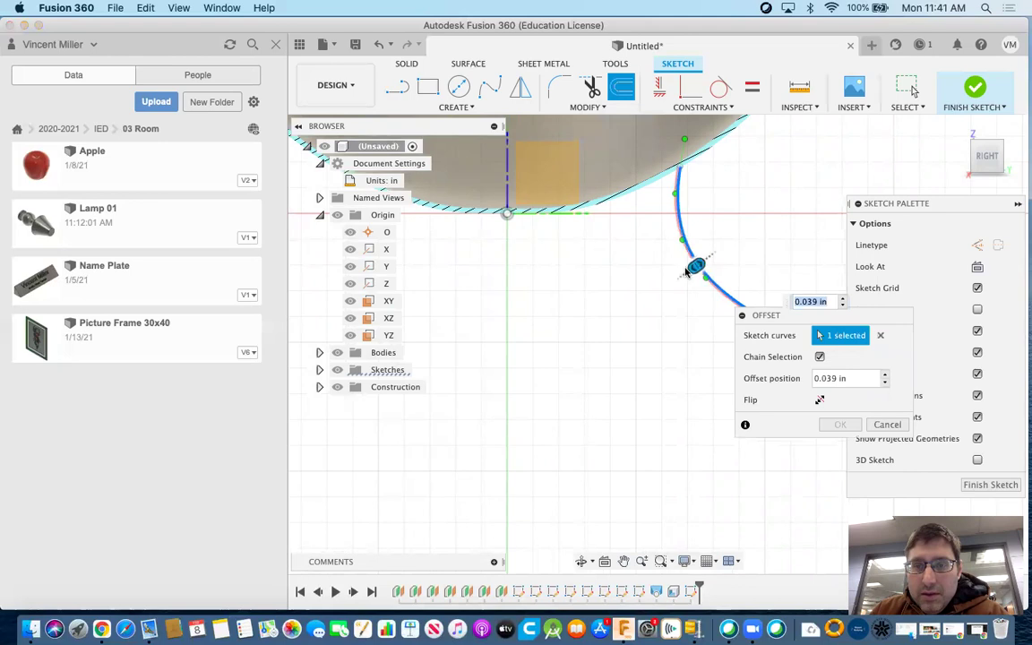
left_click_drag(693, 270, 690, 272)
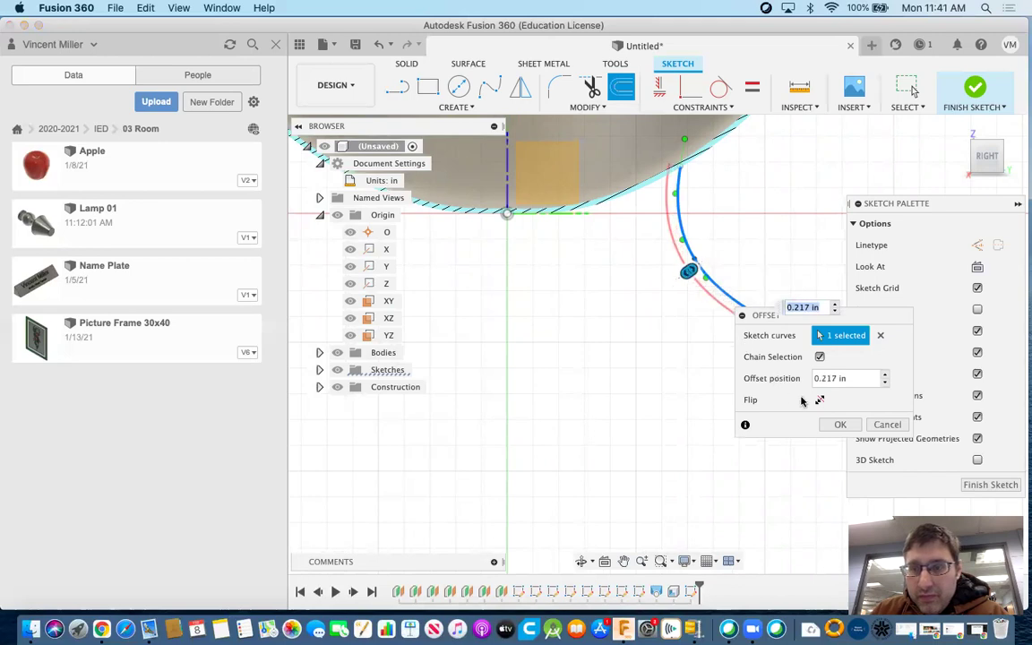
left_click_drag(688, 270, 692, 269)
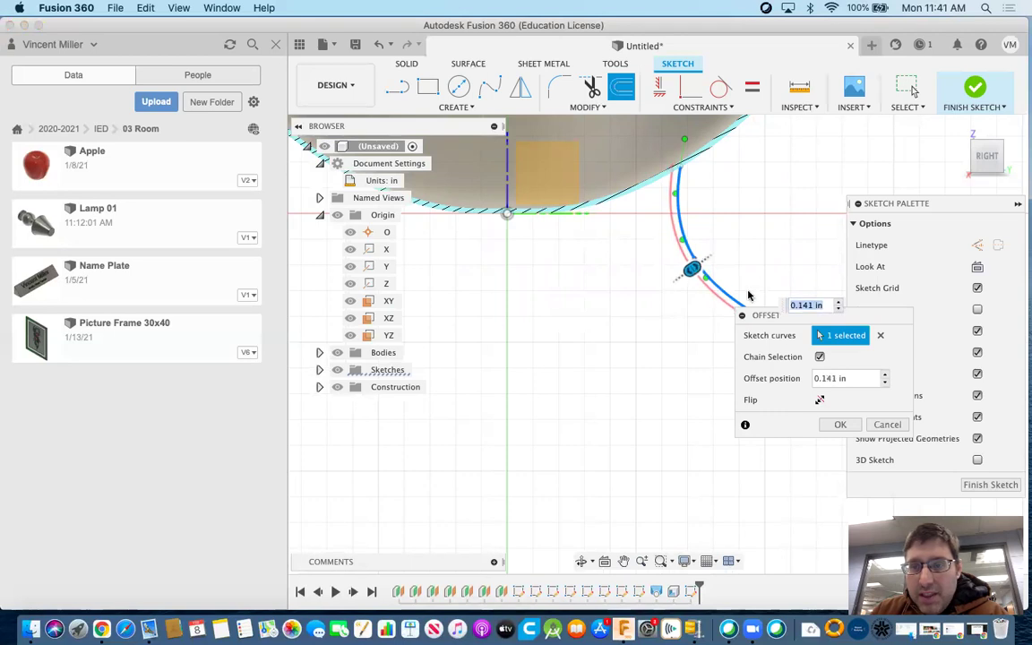
left_click(839, 424)
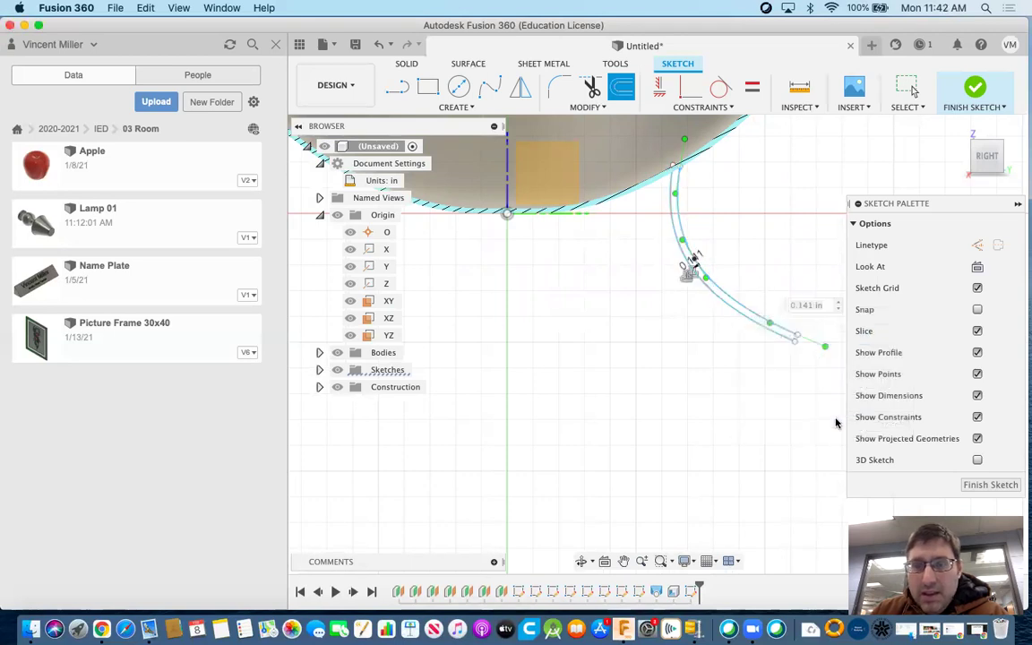
Draw a line about 0.23 in long inside the vase wall, from the outer spline's upper end across the offset curve
left_click(397, 87)
scroll(674, 169, "up", 8)
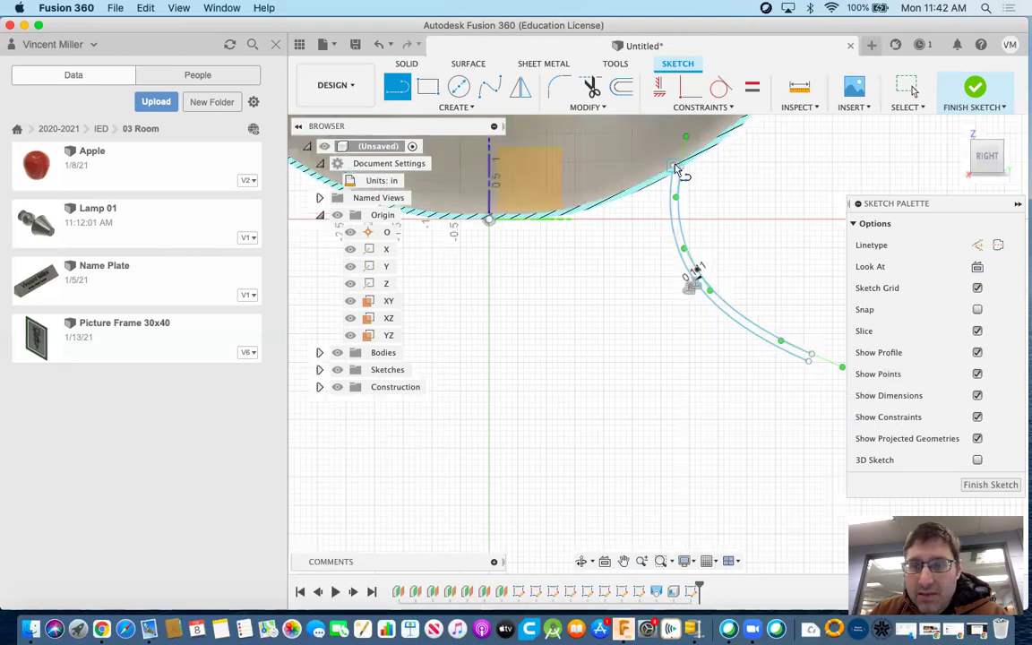
scroll(681, 170, "up", 2)
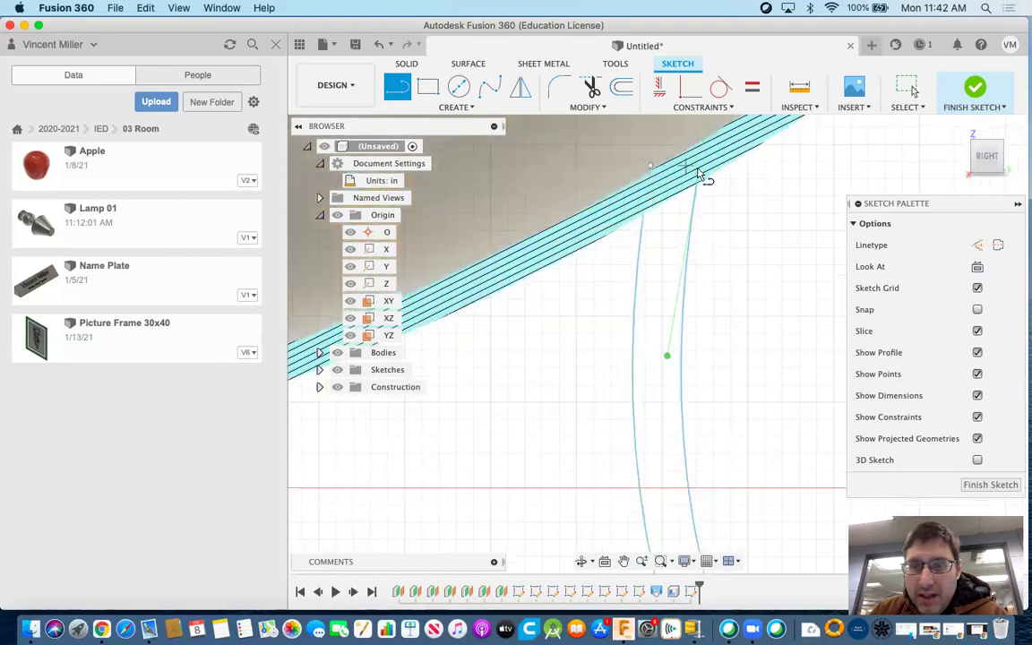
left_click(699, 173)
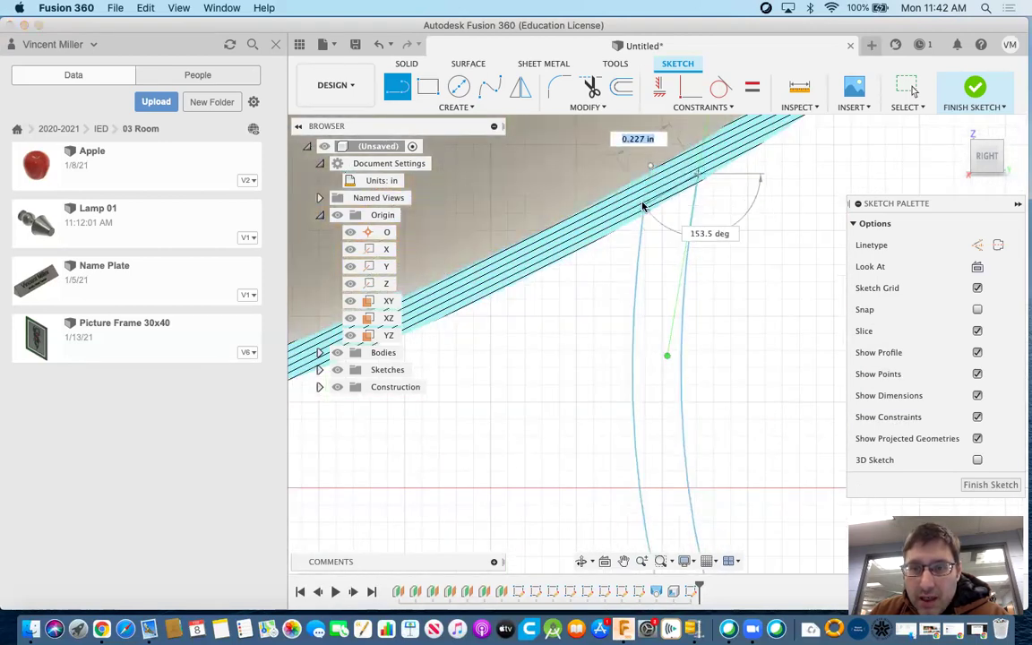
key("Escape")
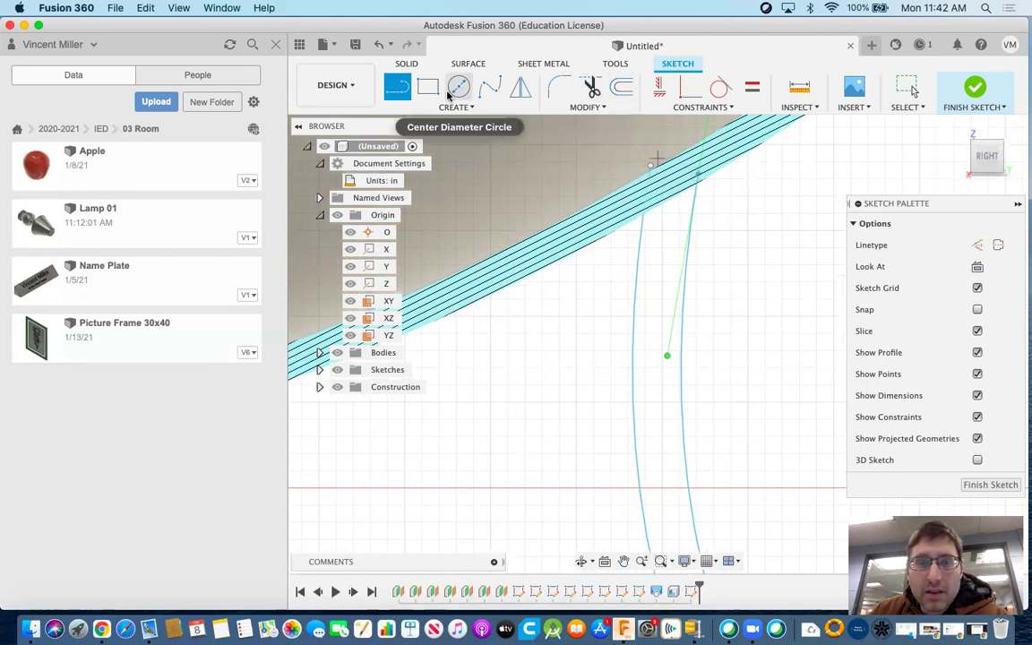
left_click(697, 177)
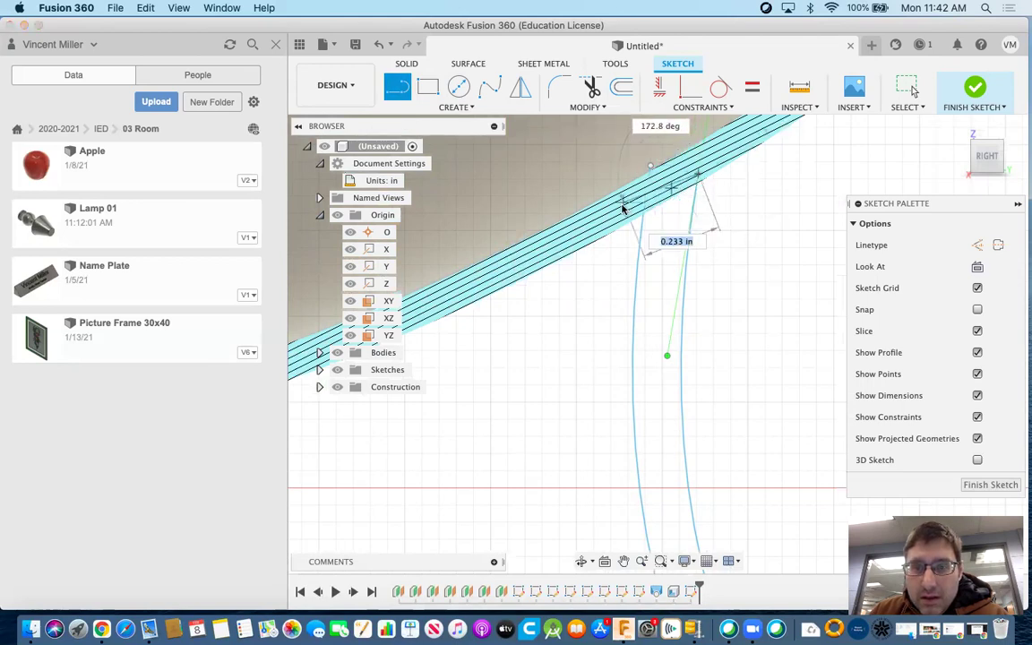
left_click(620, 207)
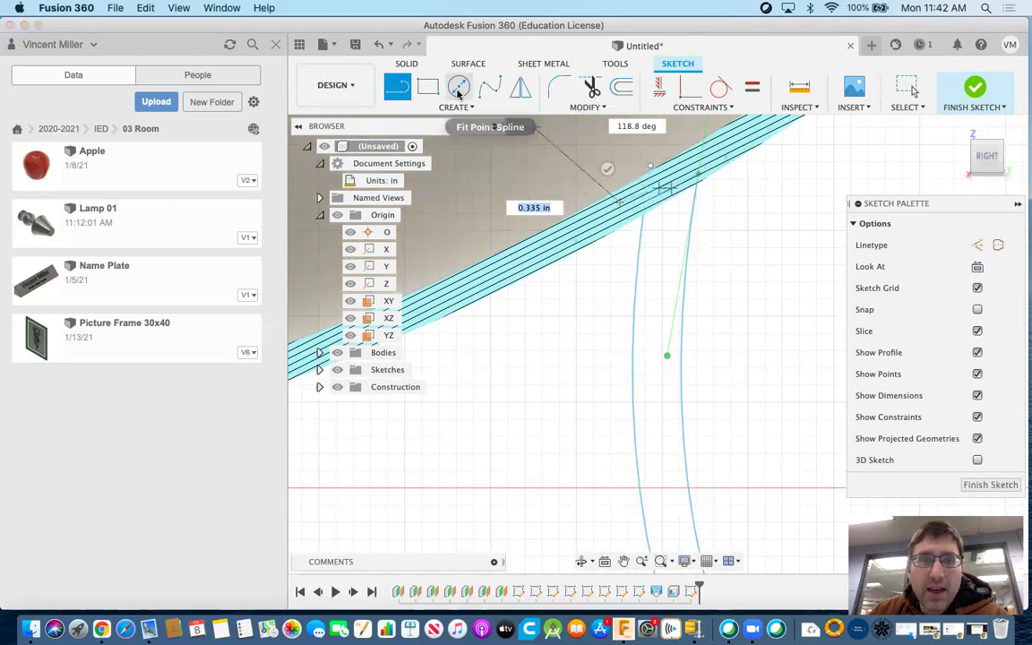
Trim the excess curve and line ends where the closing line crosses the foot curves inside the vase wall
left_click(593, 93)
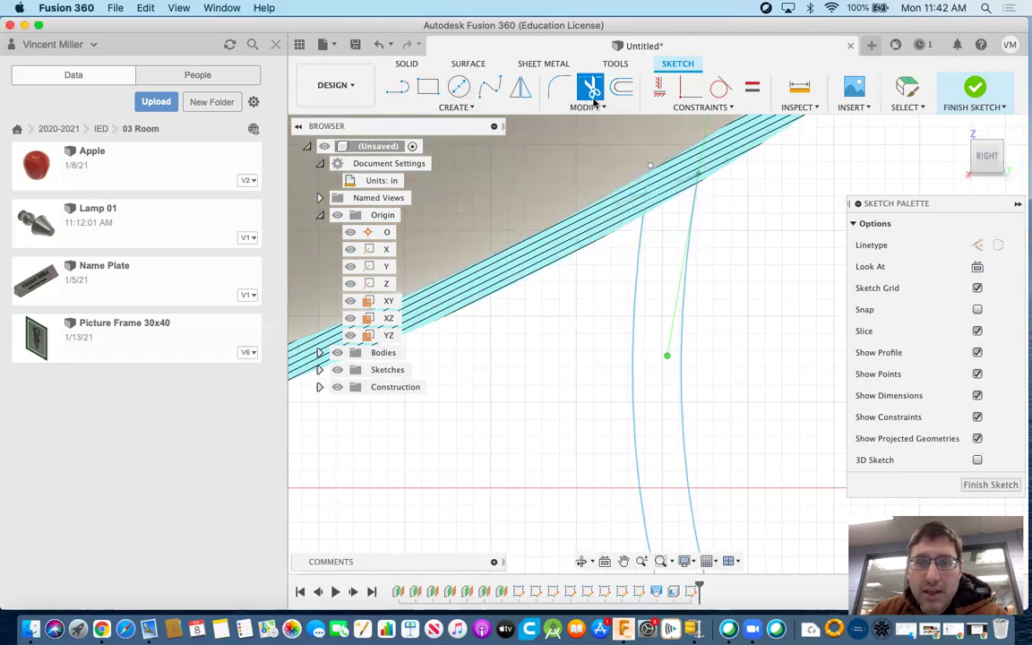
left_click(641, 192)
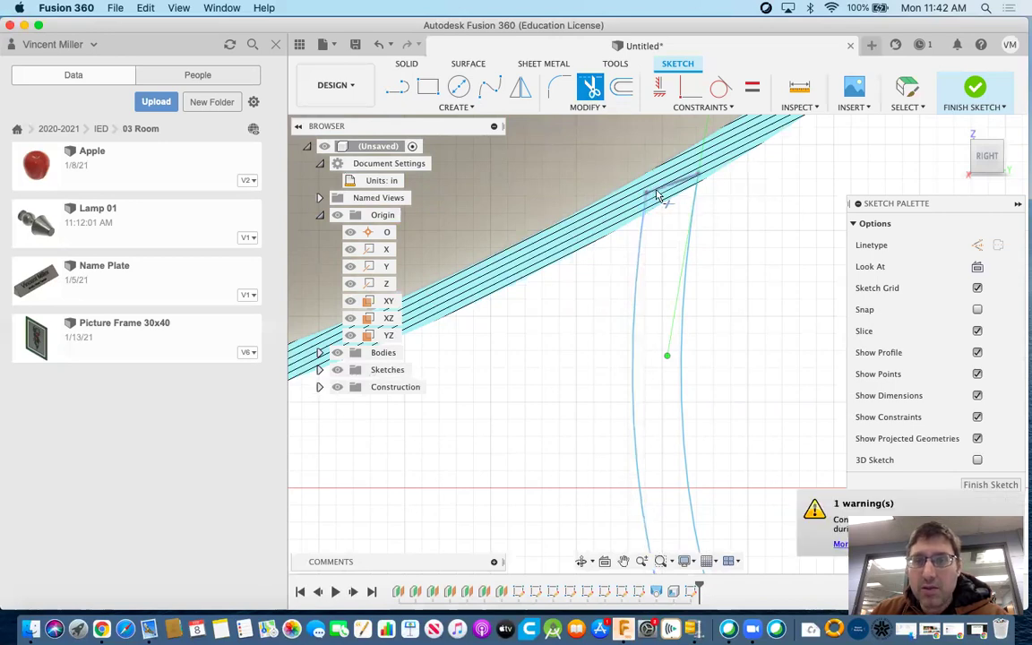
left_click(691, 216)
Close the foot profile's lower end with a rounded 3-point arc between both curve ends and finish the sketch
scroll(602, 206, "down", 5)
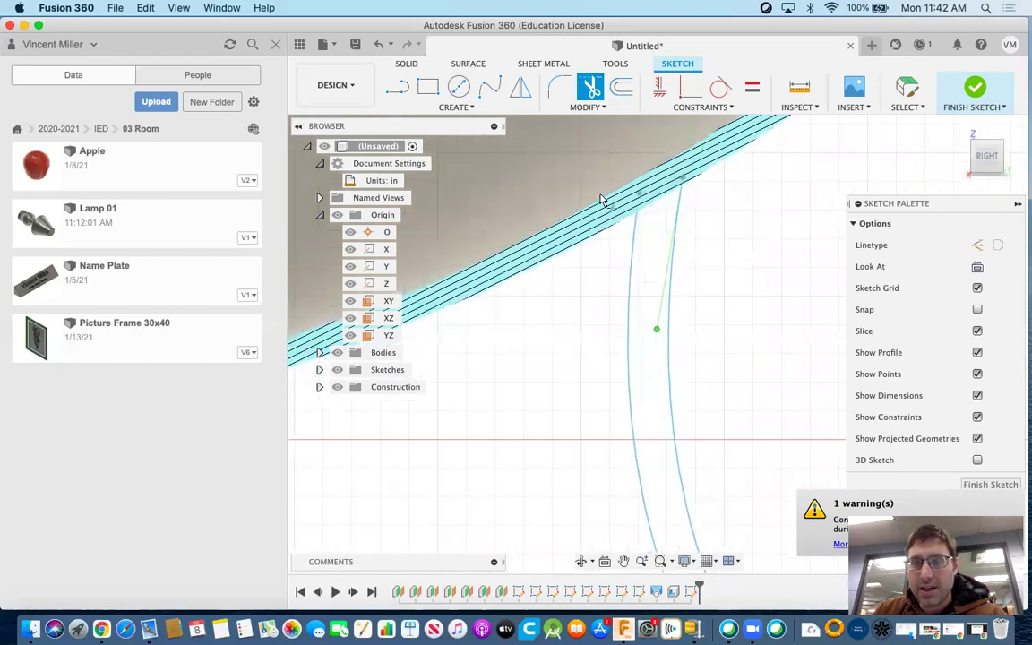
scroll(728, 352, "down", 5)
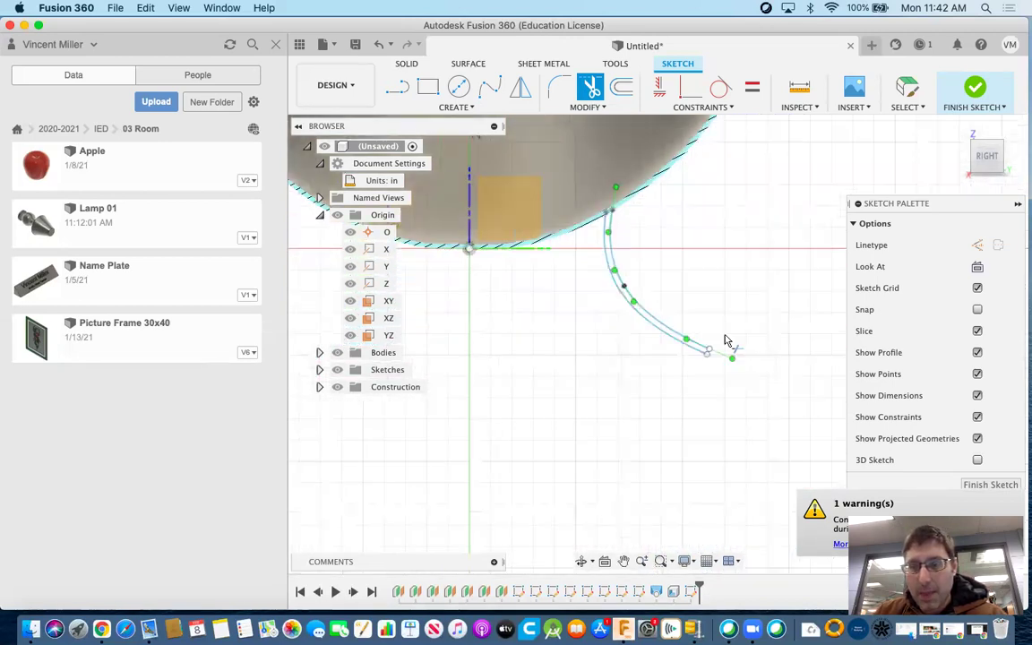
scroll(721, 361, "up", 8)
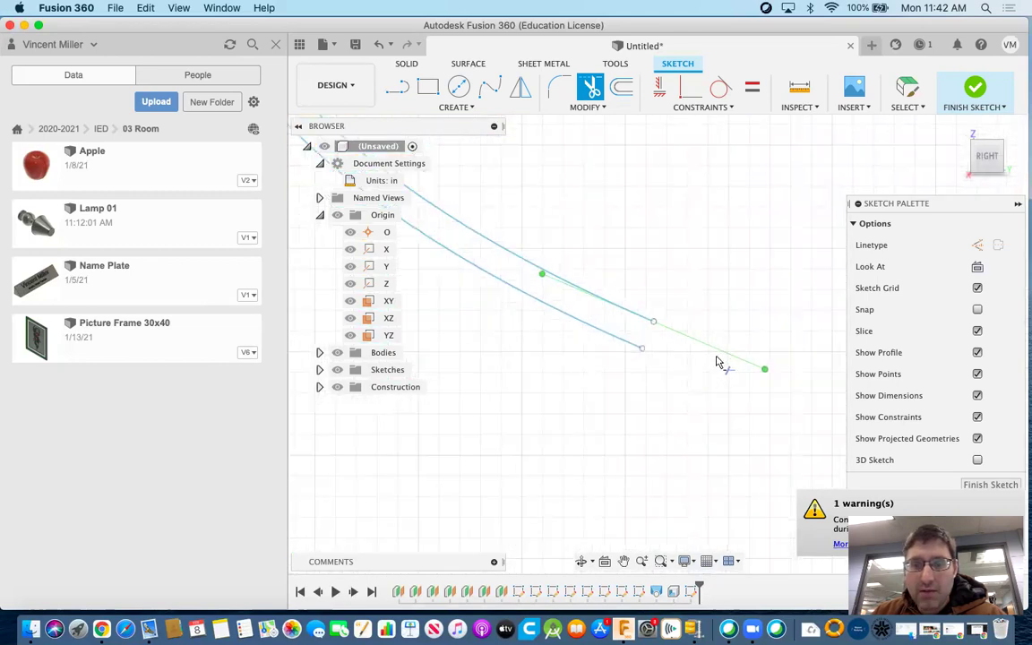
left_click(459, 87)
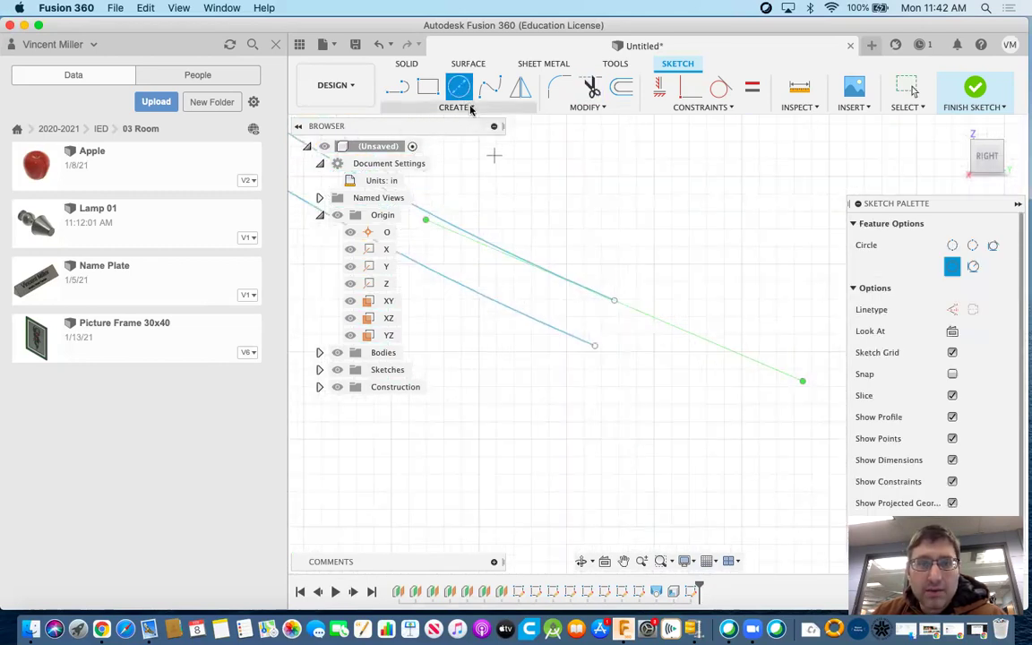
left_click(469, 108)
mouse_move(457, 137)
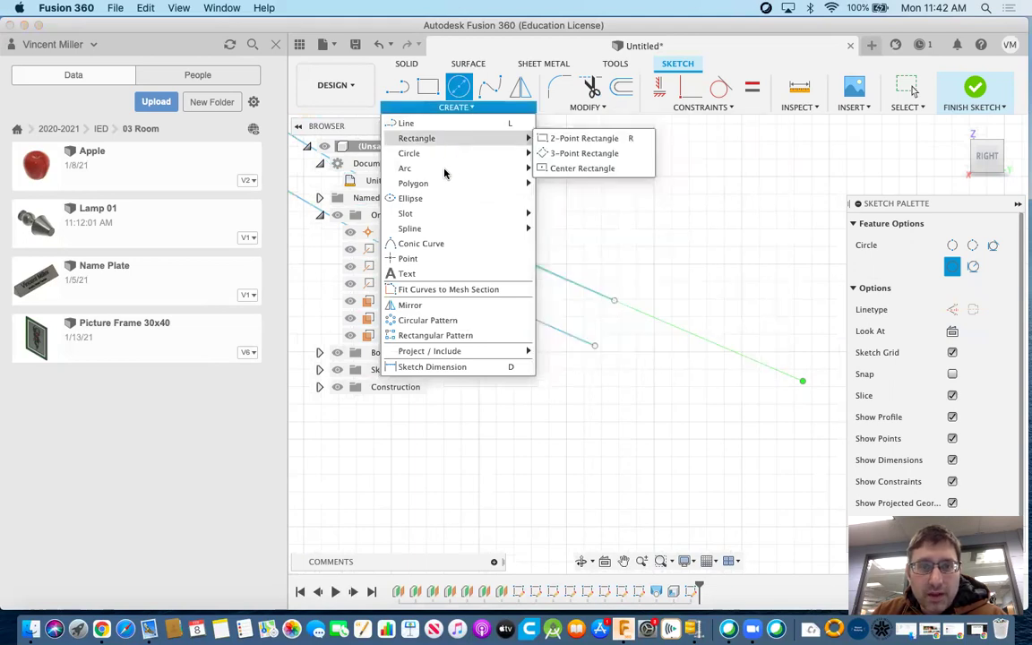
mouse_move(420, 172)
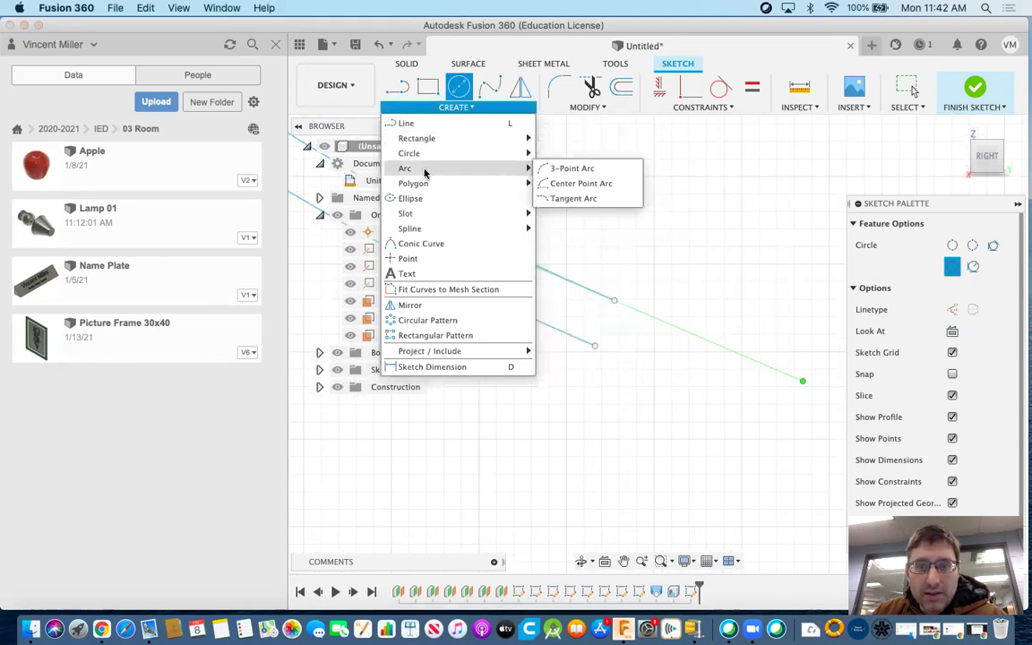
left_click(567, 168)
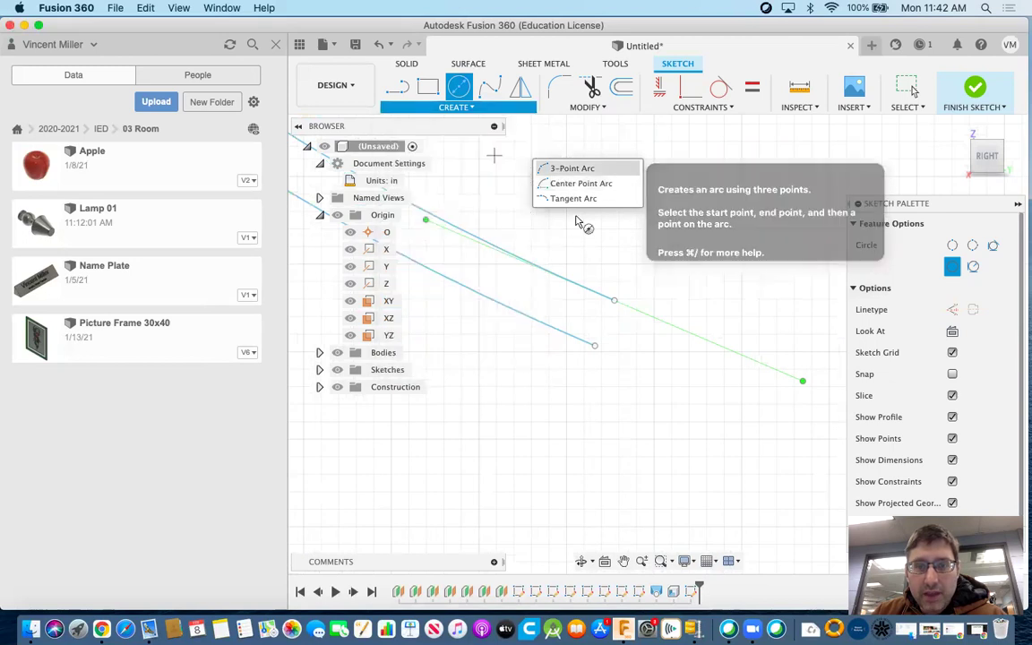
left_click(613, 301)
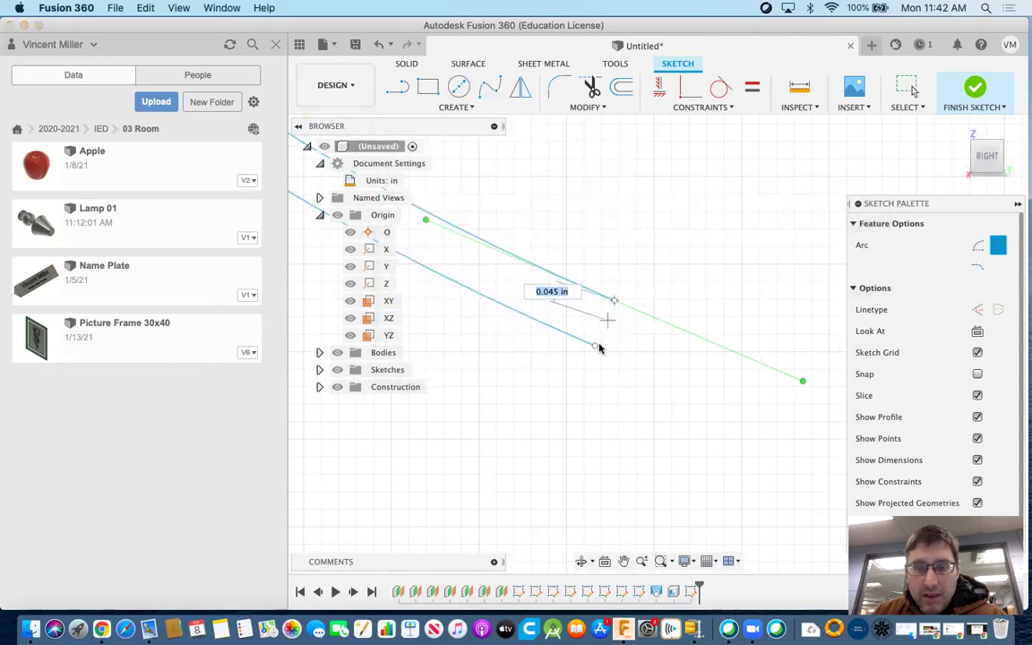
left_click(595, 345)
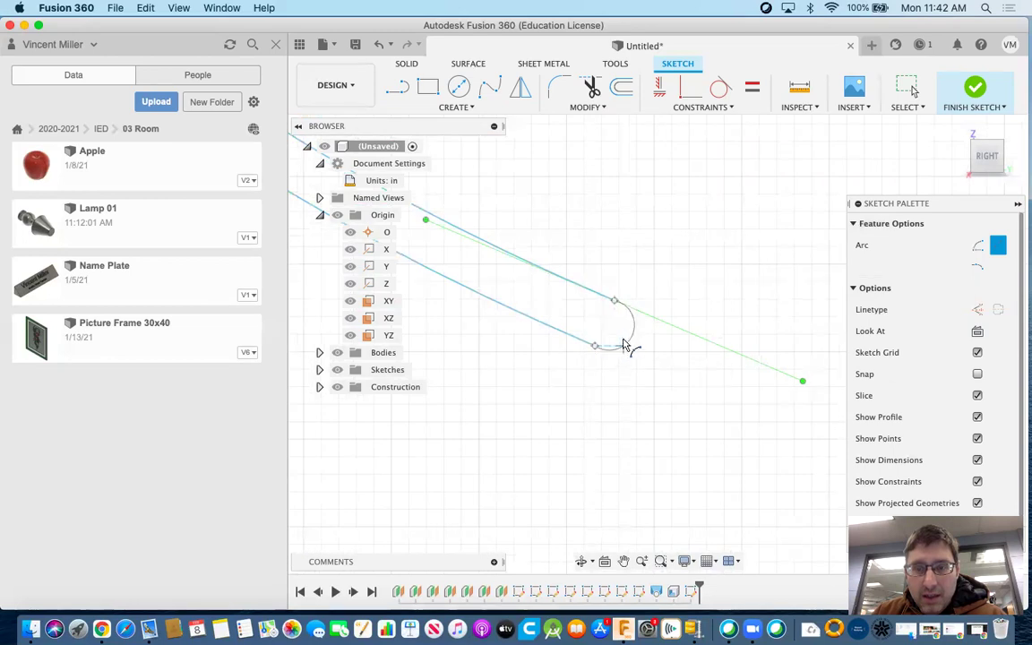
left_click(629, 338)
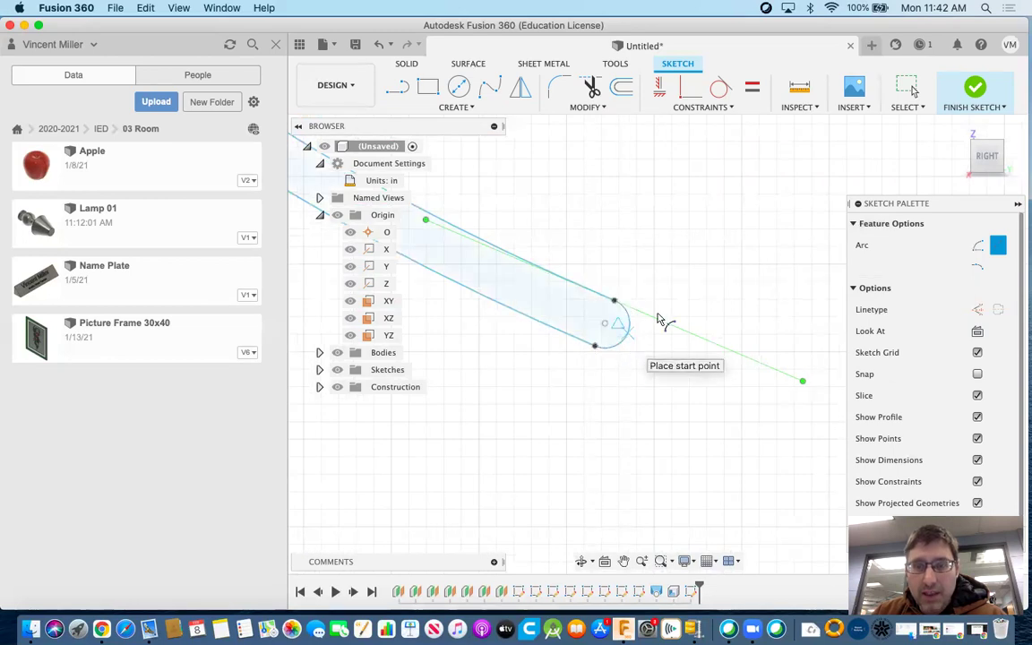
left_click(975, 90)
Select the Z origin axis and examine the foot profile's position relative to it from the side, back and corner views
scroll(911, 235, "up", 4)
scroll(911, 235, "down", 10)
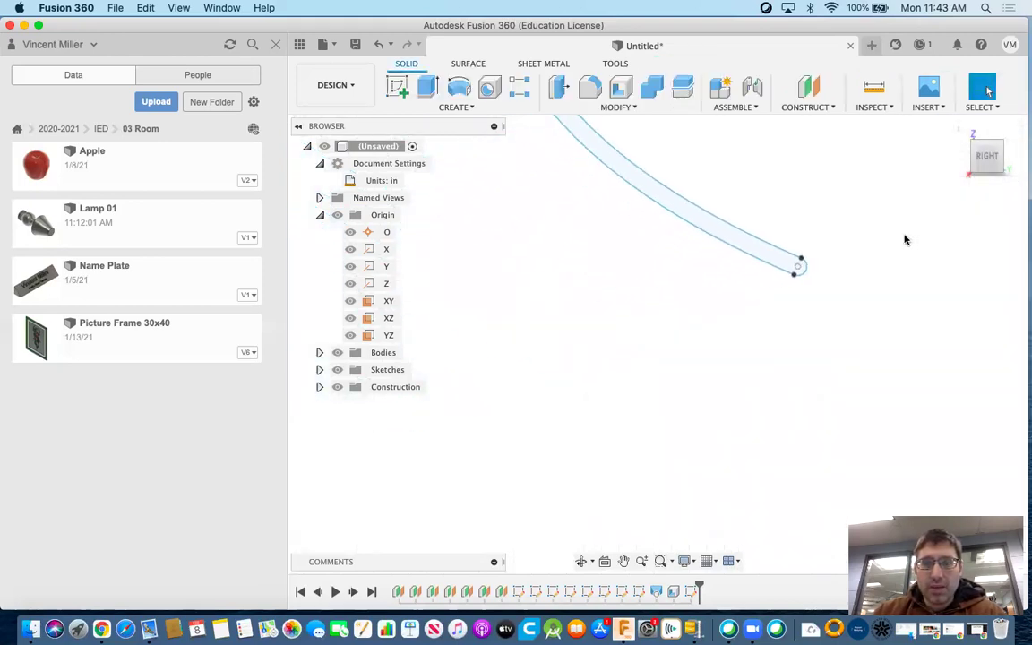
scroll(736, 269, "down", 6)
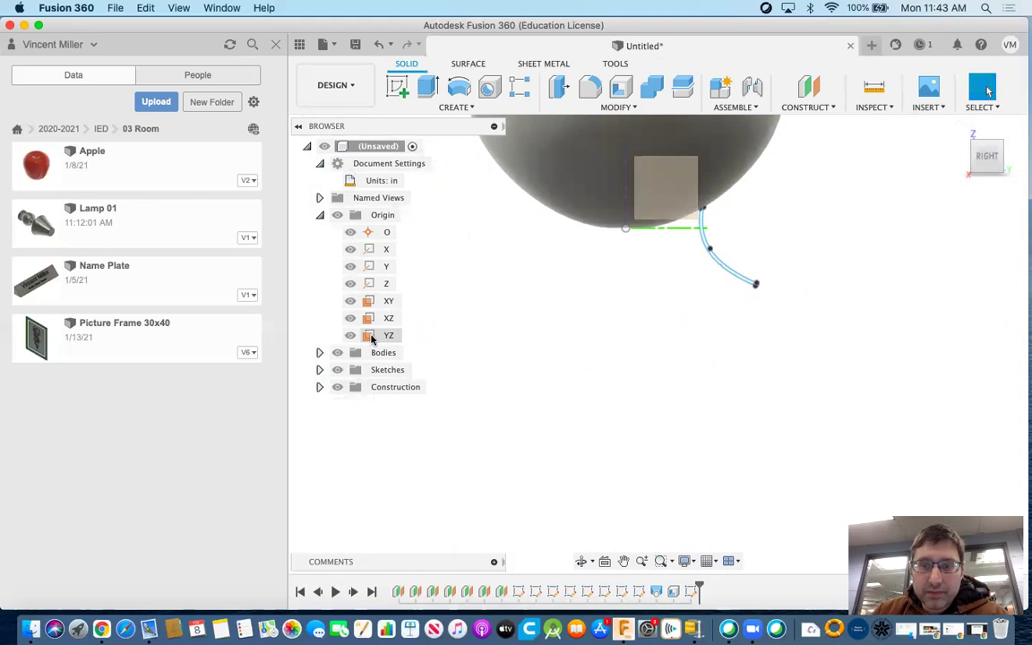
left_click(370, 283)
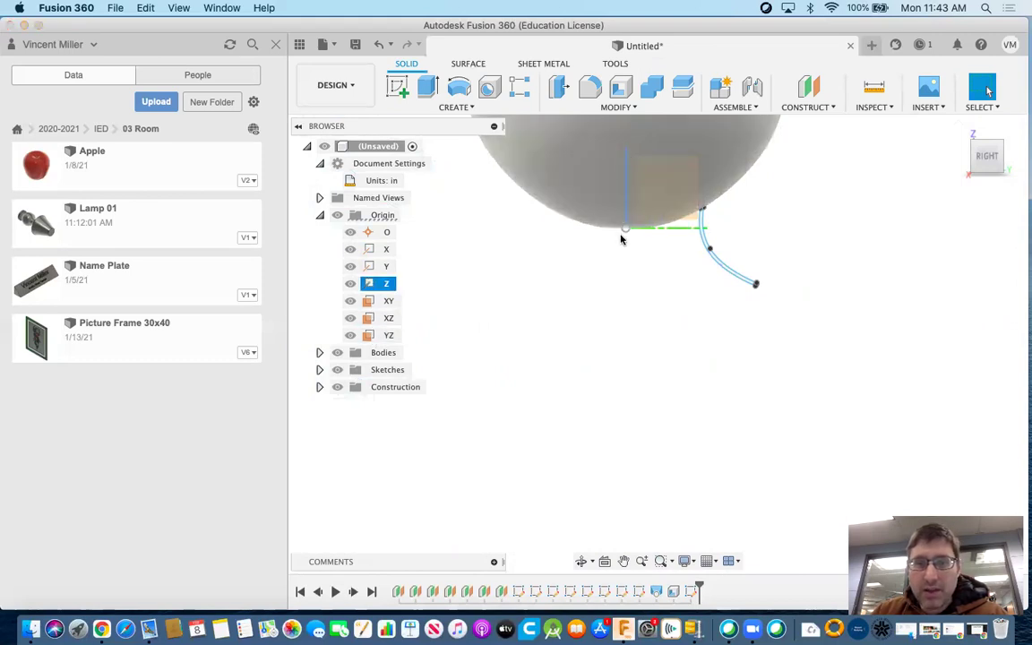
left_click(1002, 146)
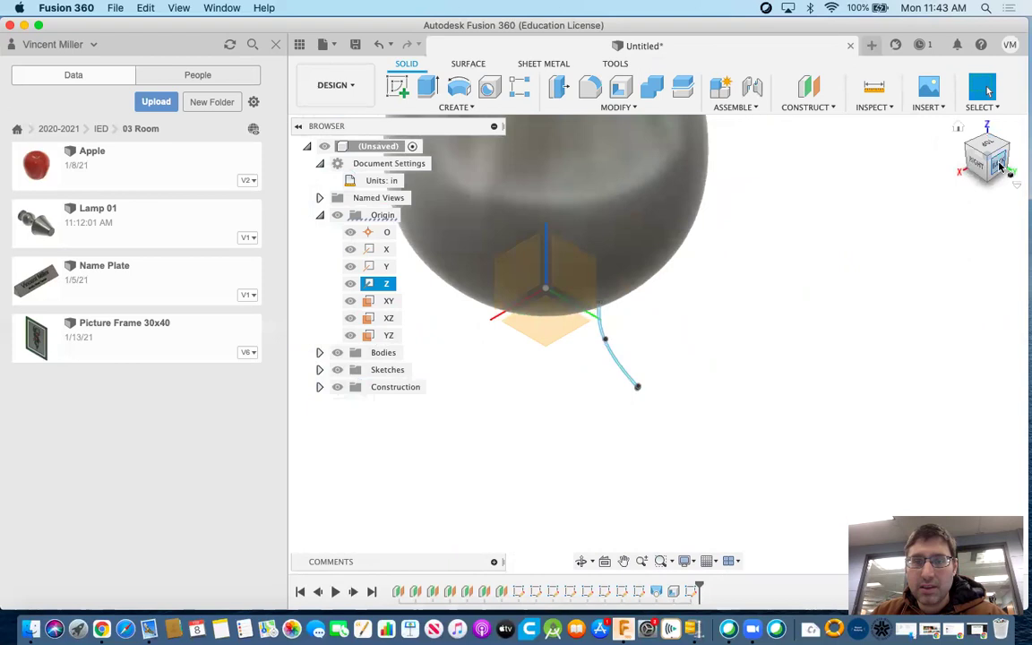
left_click(999, 161)
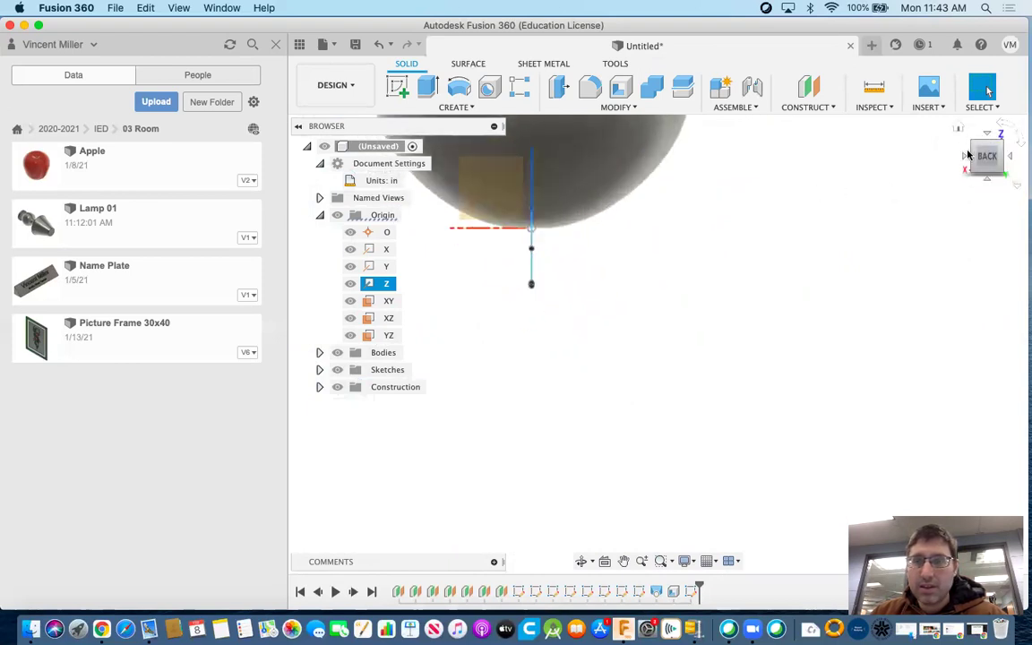
left_click(965, 158)
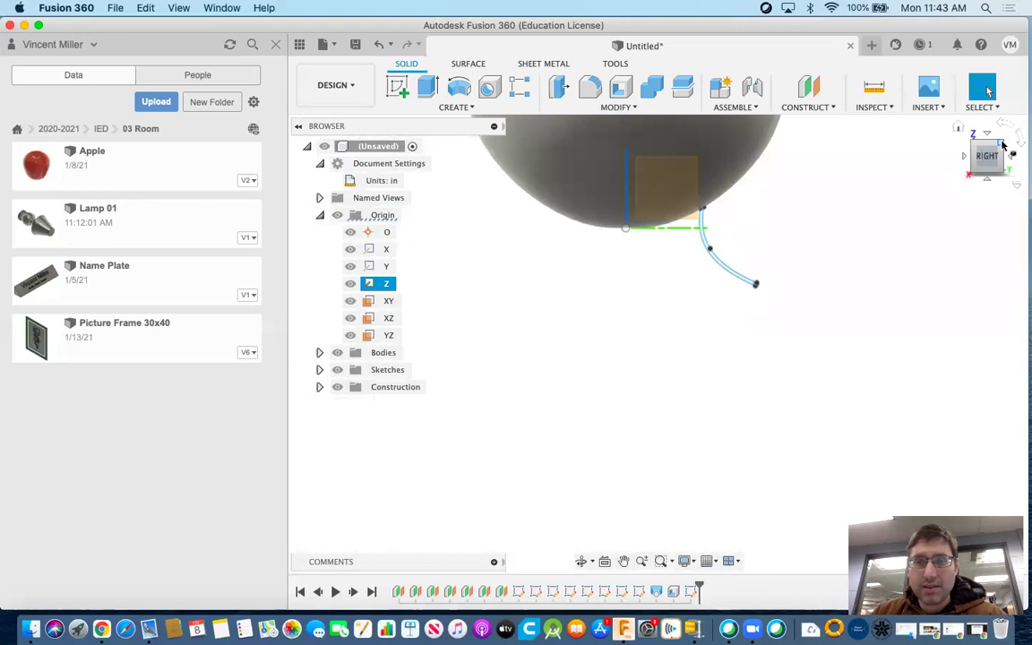
left_click(1003, 145)
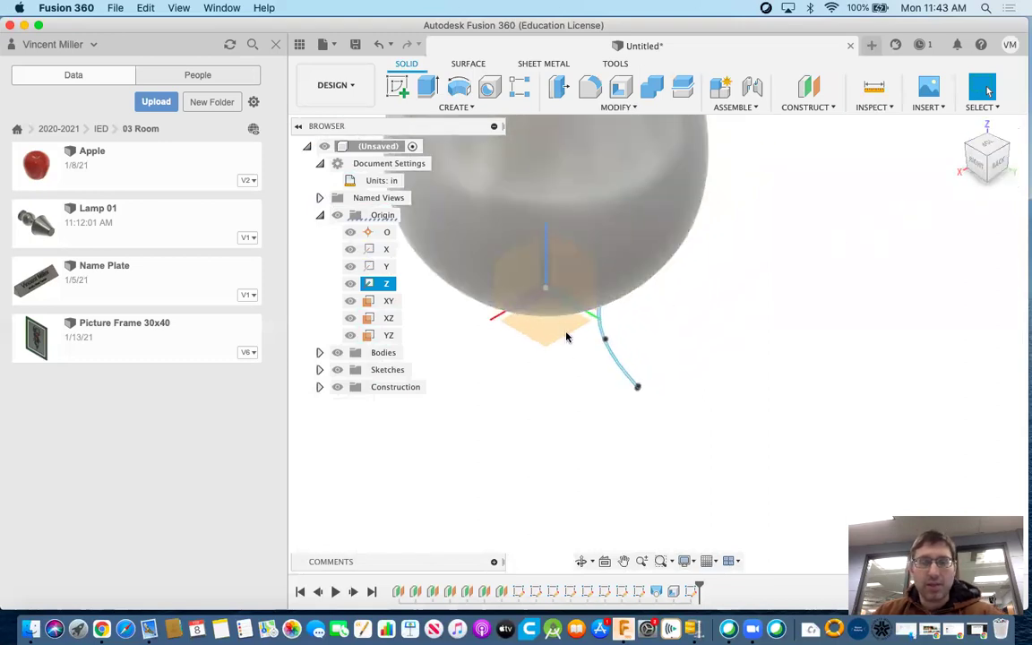
left_click(465, 86)
left_click(614, 352)
scroll(614, 356, "up", 10)
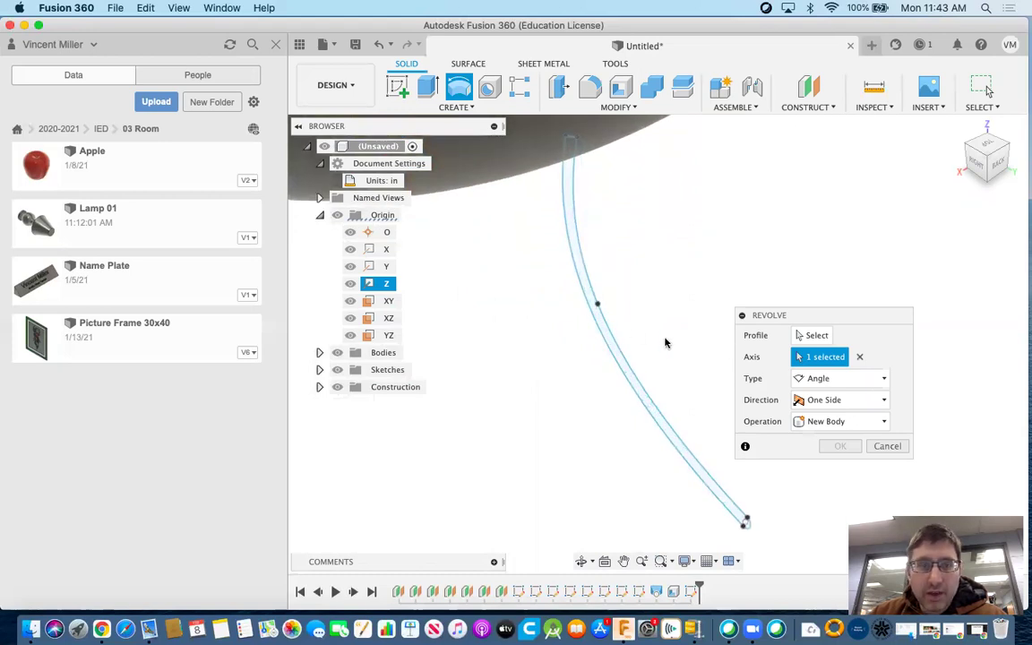
scroll(669, 341, "down", 6)
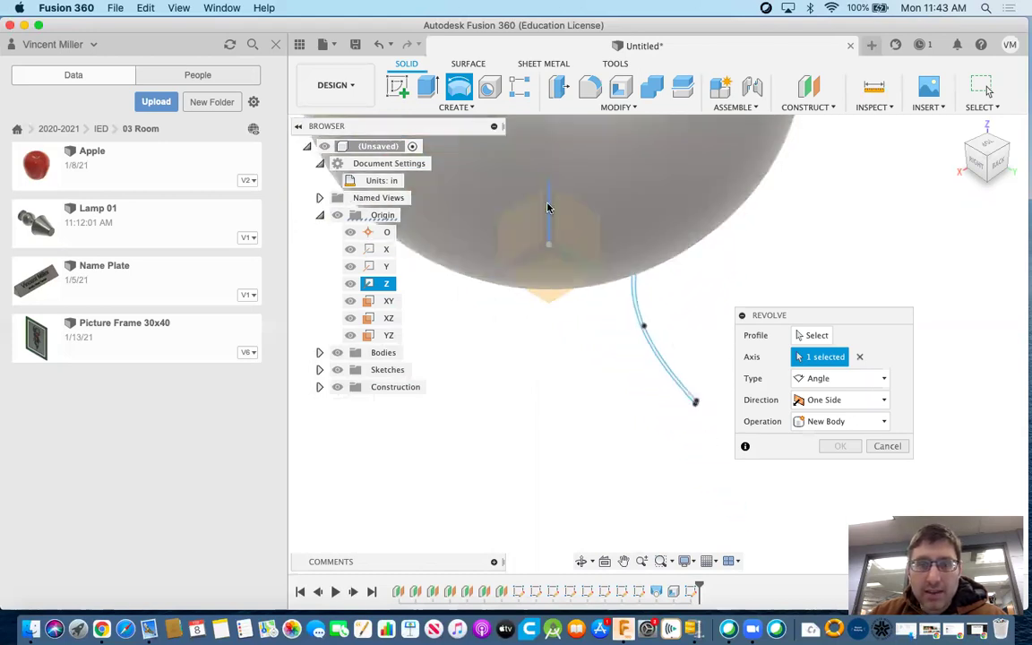
left_click(372, 285)
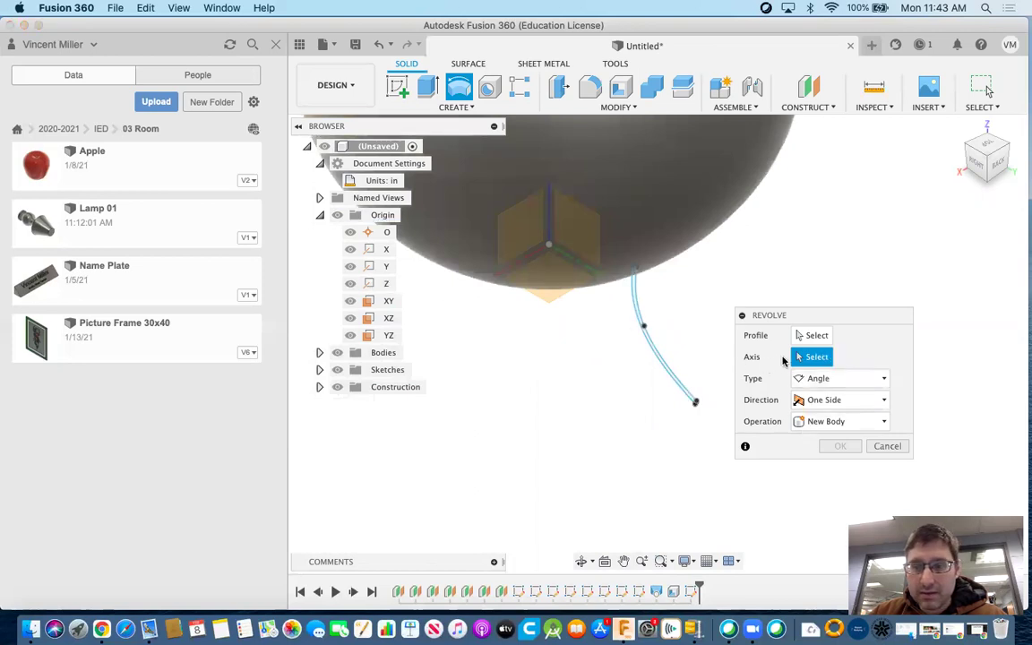
key("Escape")
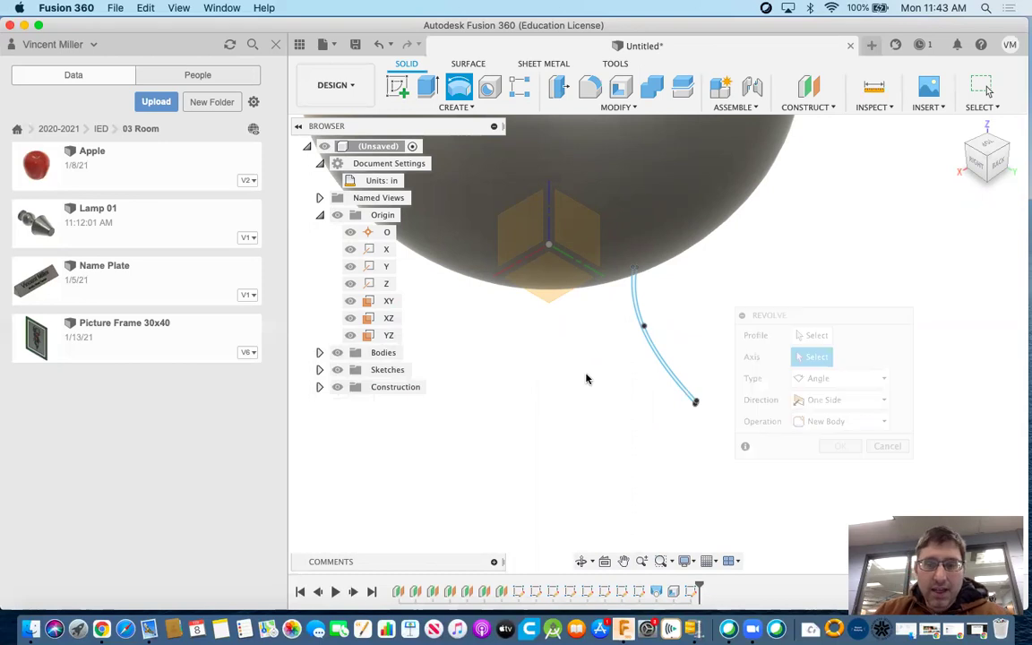
Revolve the foot profile 360° around the Z origin axis and join it to the vase body
left_click(458, 87)
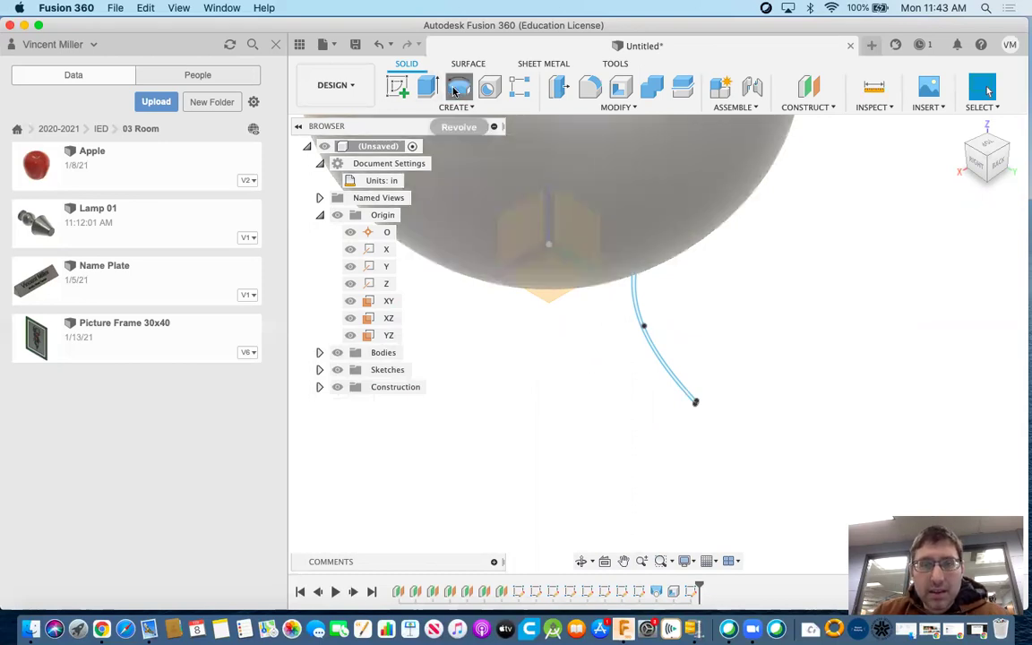
left_click(639, 311)
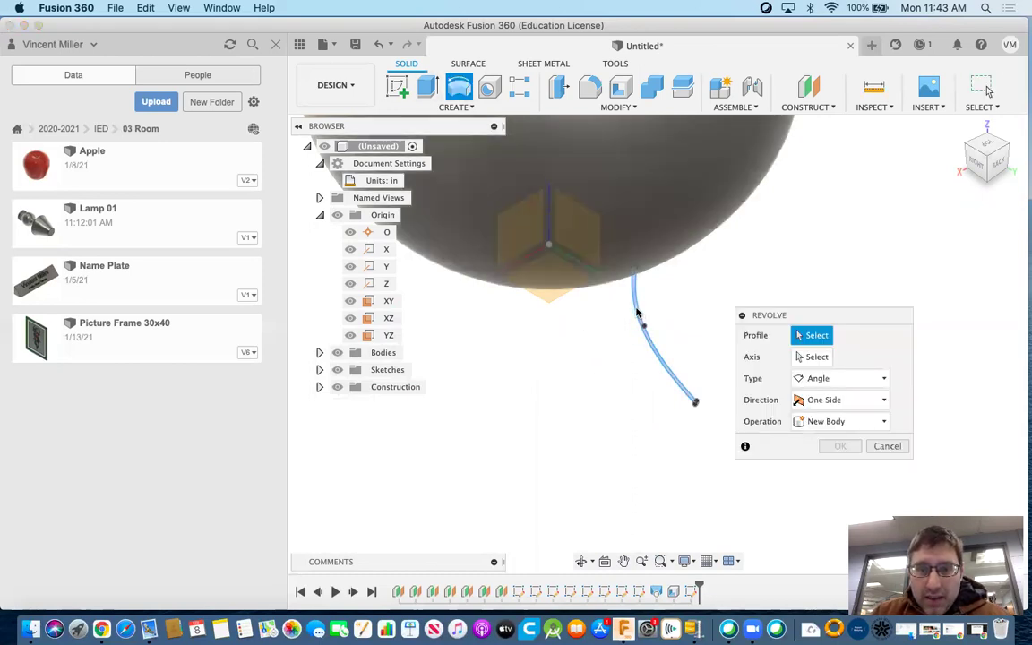
left_click(813, 359)
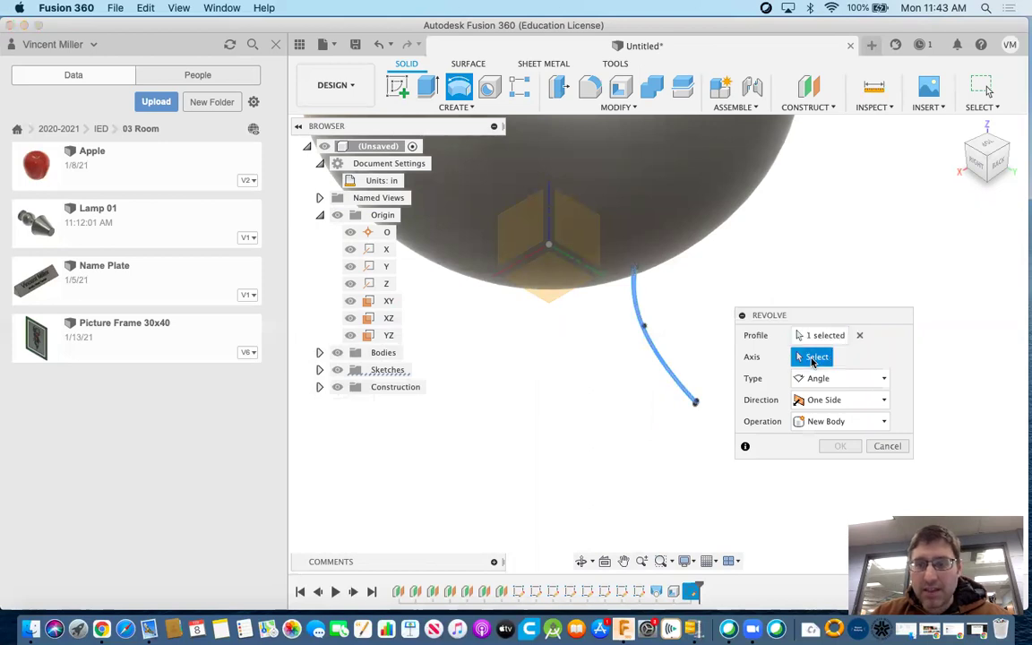
left_click(368, 285)
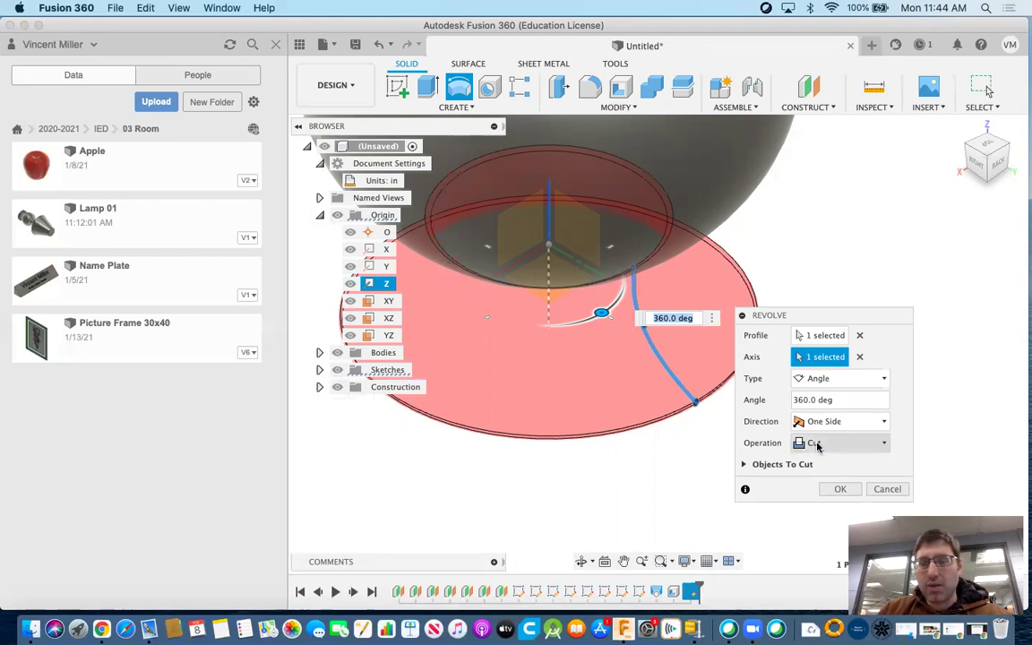
left_click(860, 444)
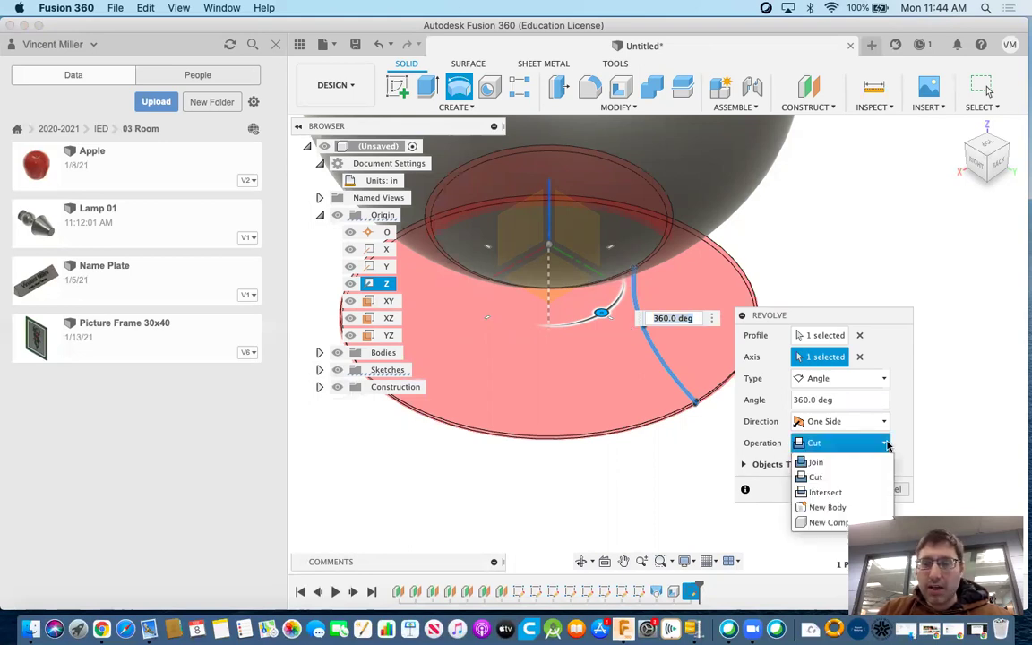
left_click(823, 464)
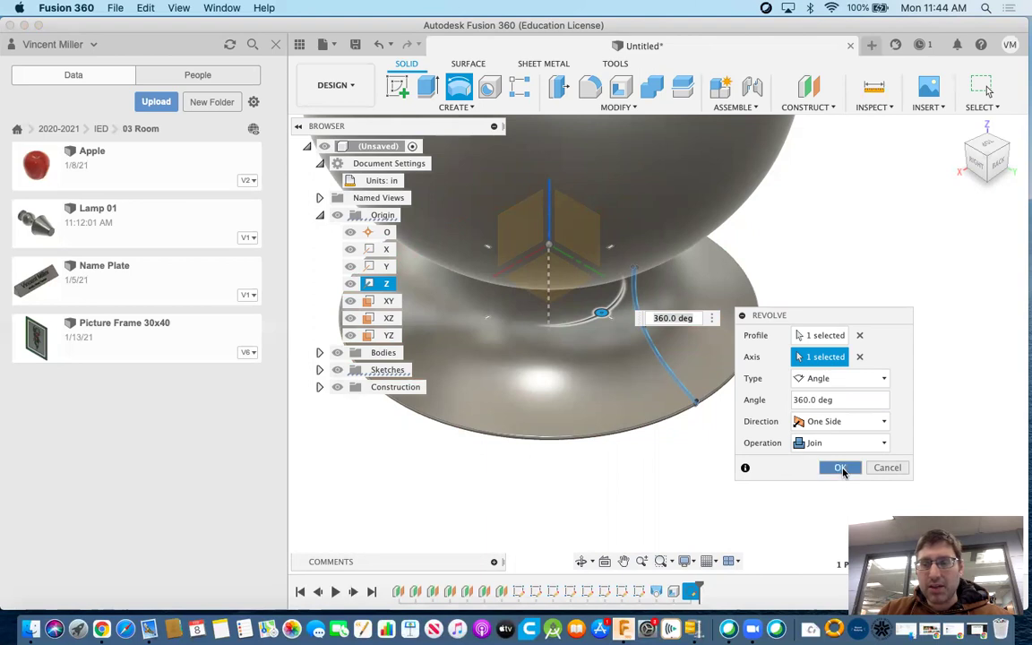
key("Return")
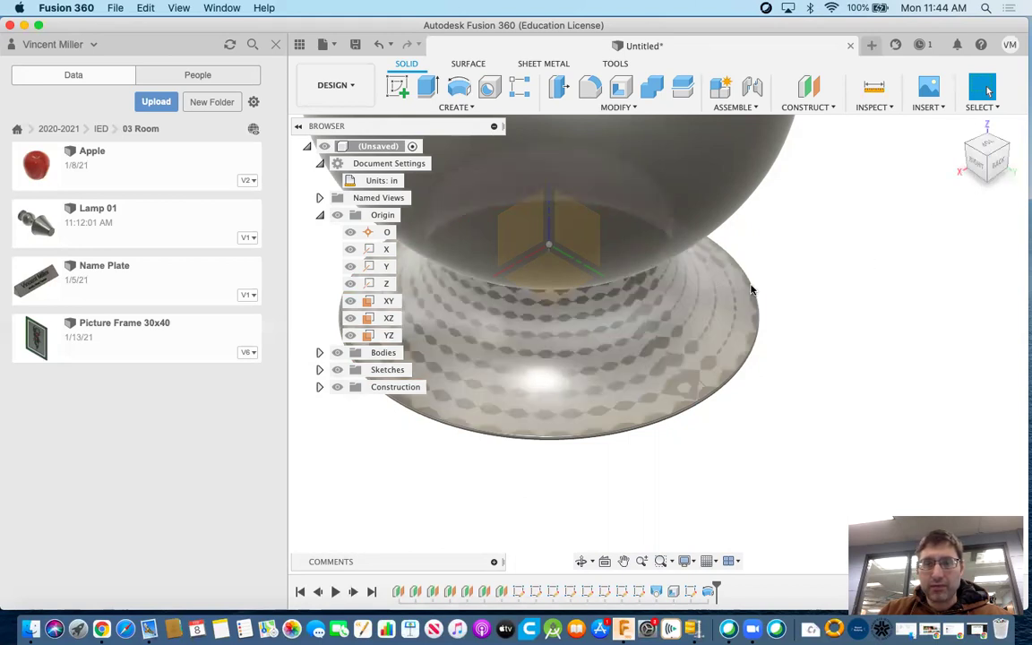
Examine the whole vase and its revolved foot from the right side and the upper corner view
left_click(980, 164)
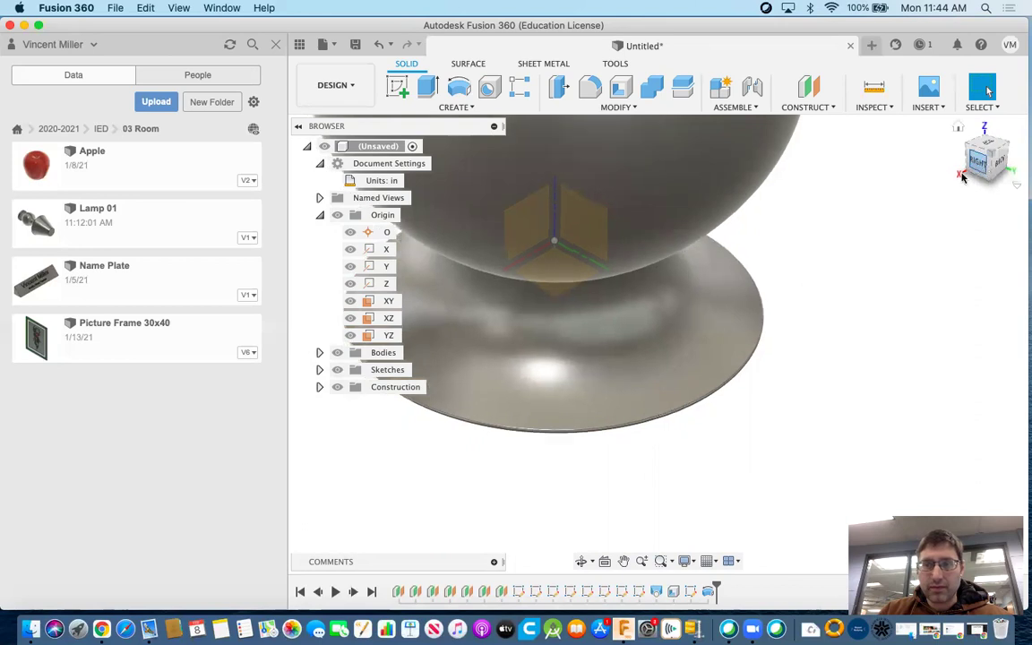
scroll(767, 367, "down", 10)
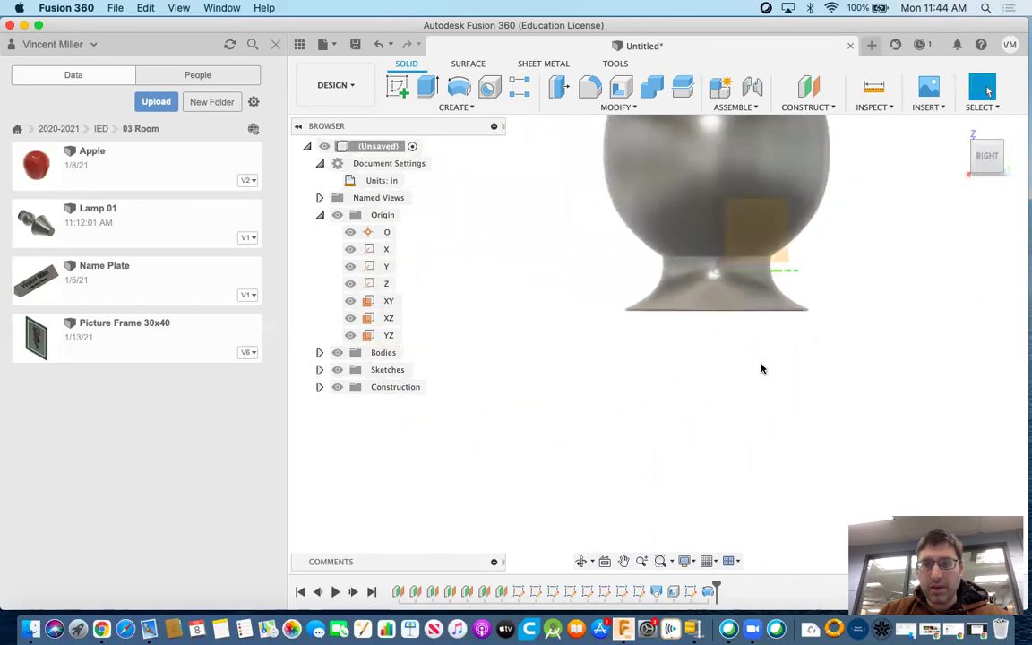
middle_click_drag(860, 215, 766, 349)
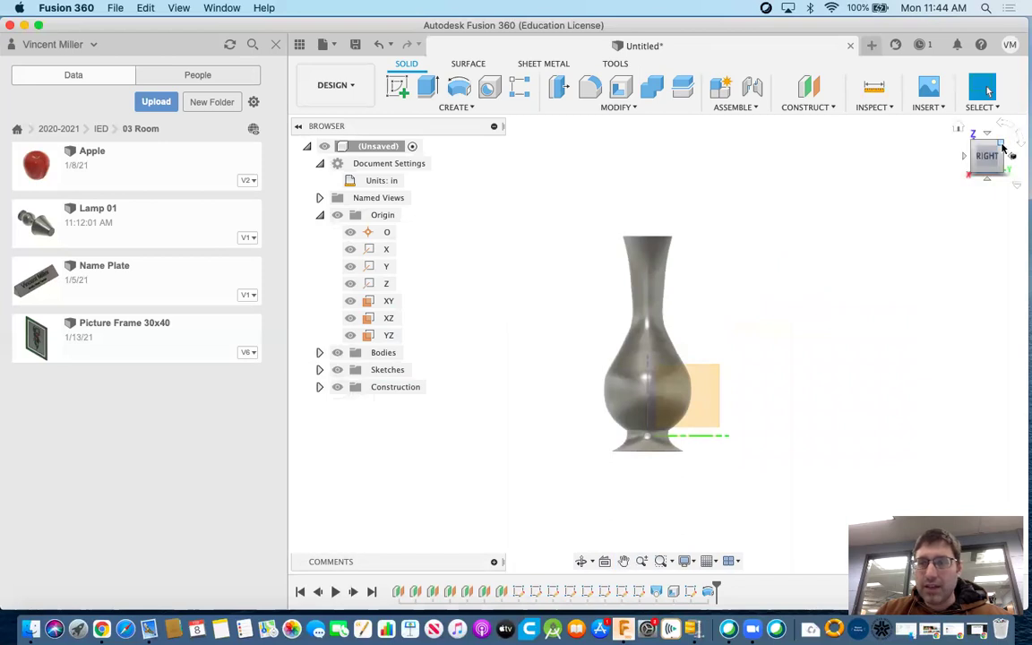
left_click(1003, 148)
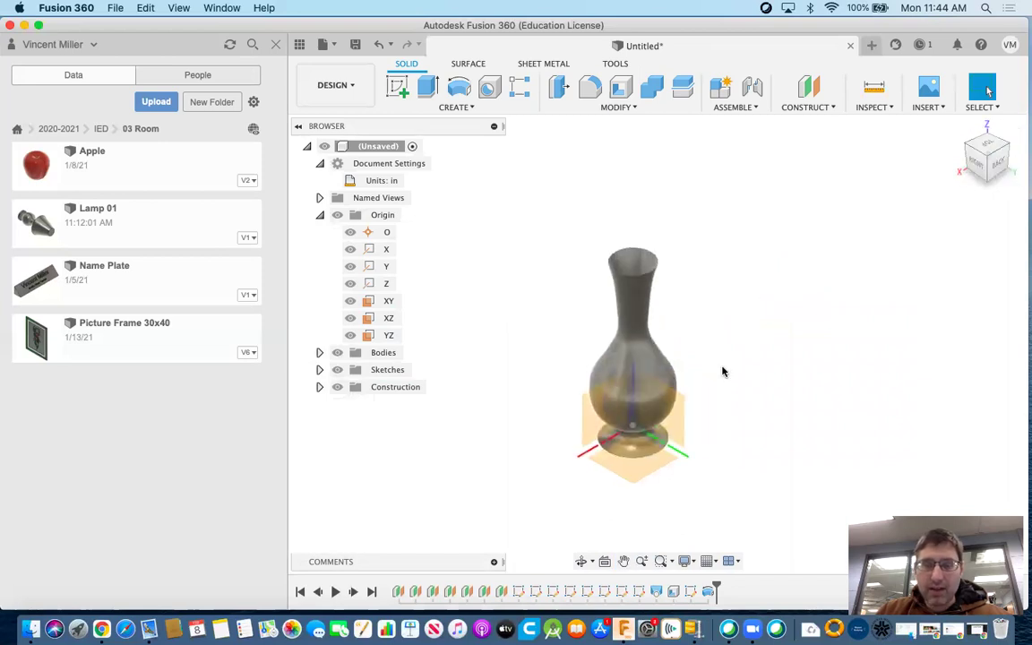
scroll(695, 405, "up", 3)
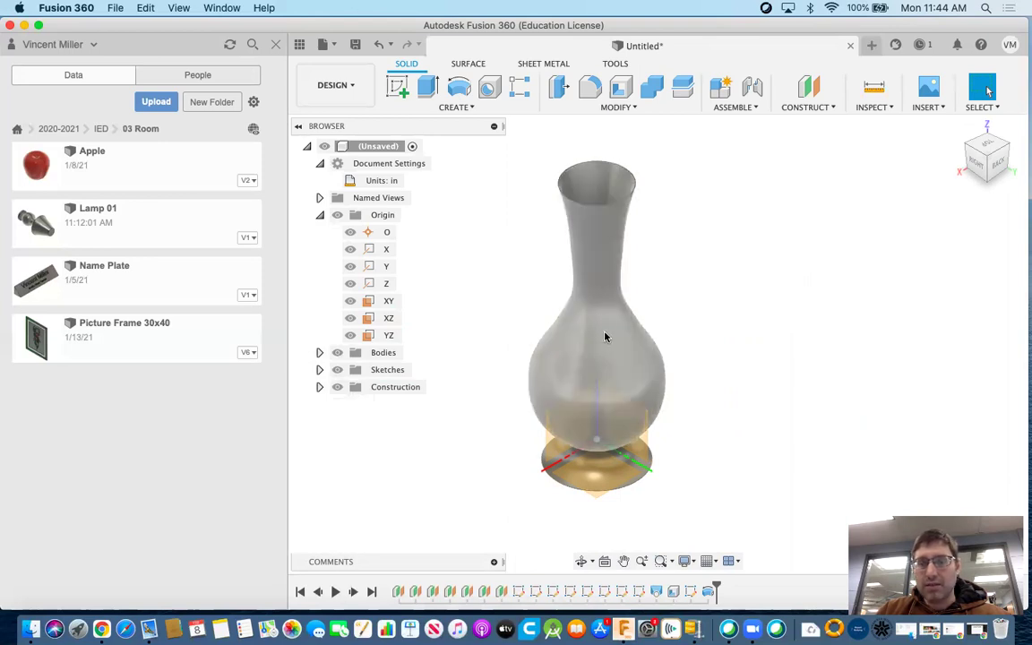
left_click(649, 459)
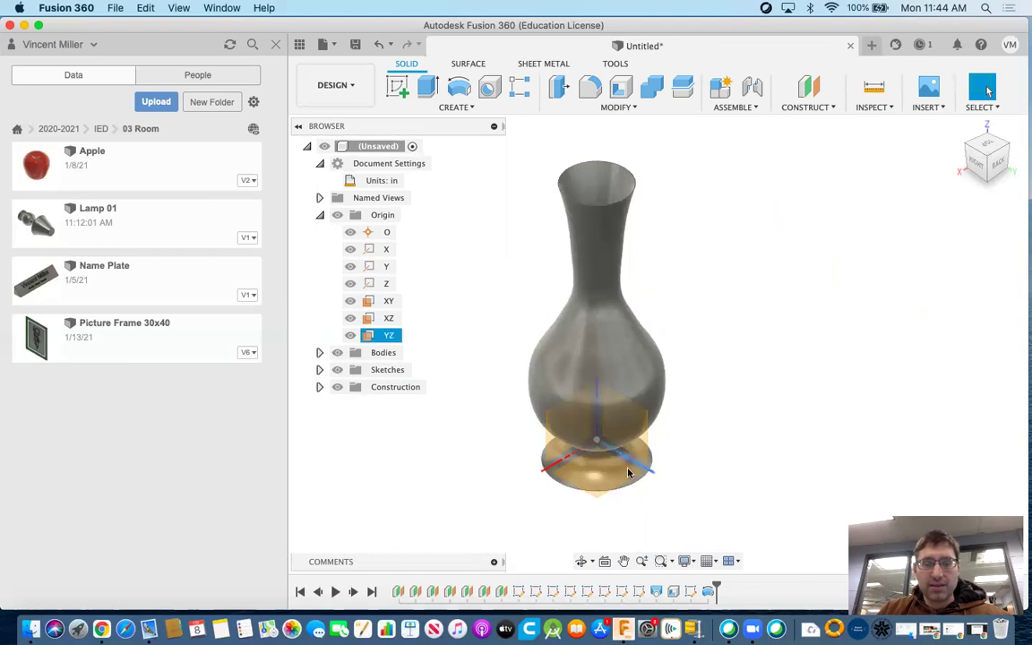